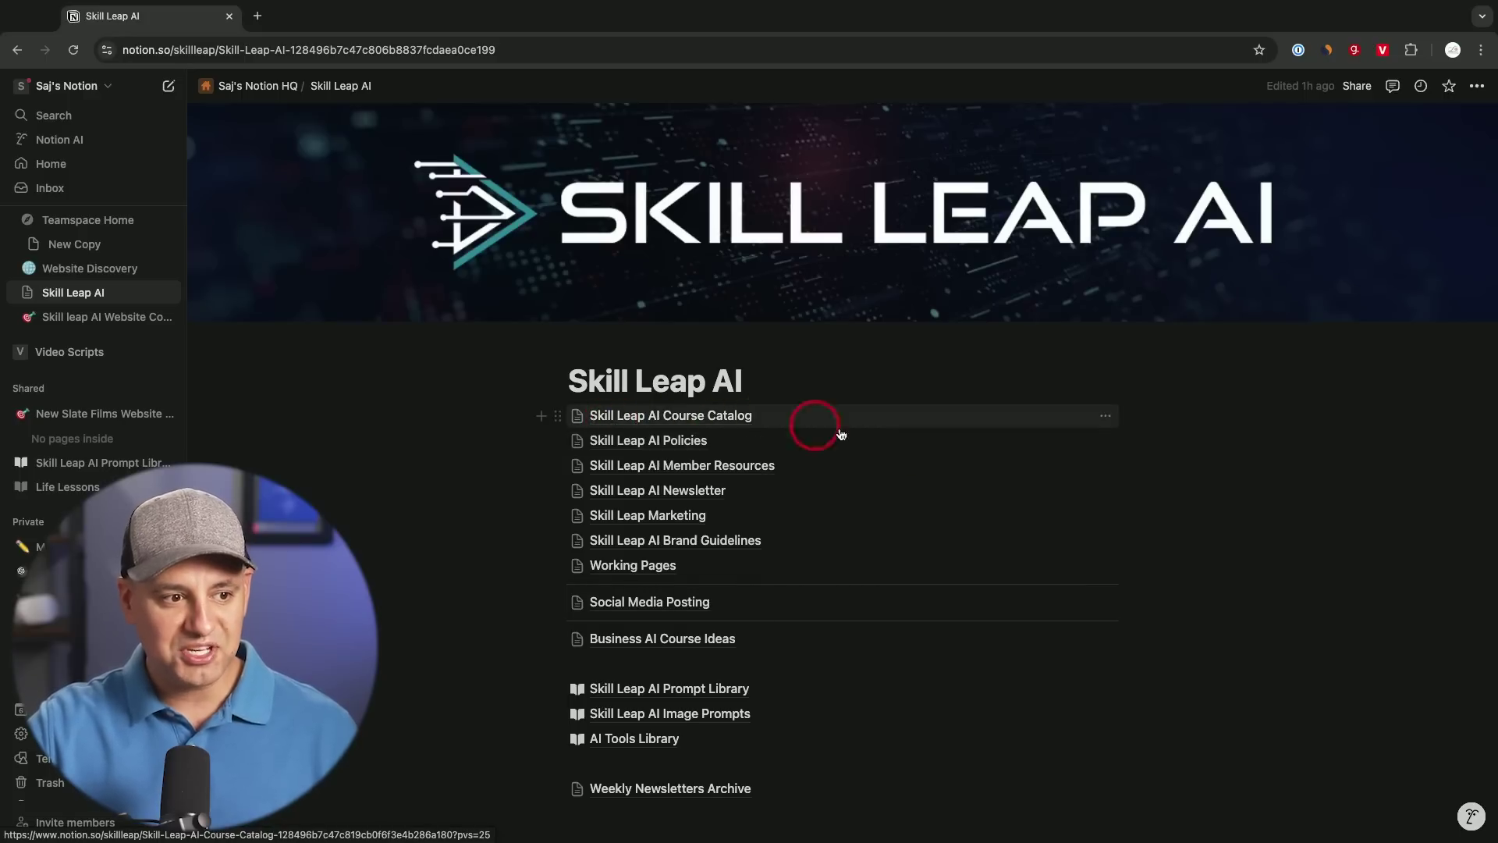
View the Skill Leap AI Policies and Terms of Service pages, return, then browse the template marketplace.
click(672, 443)
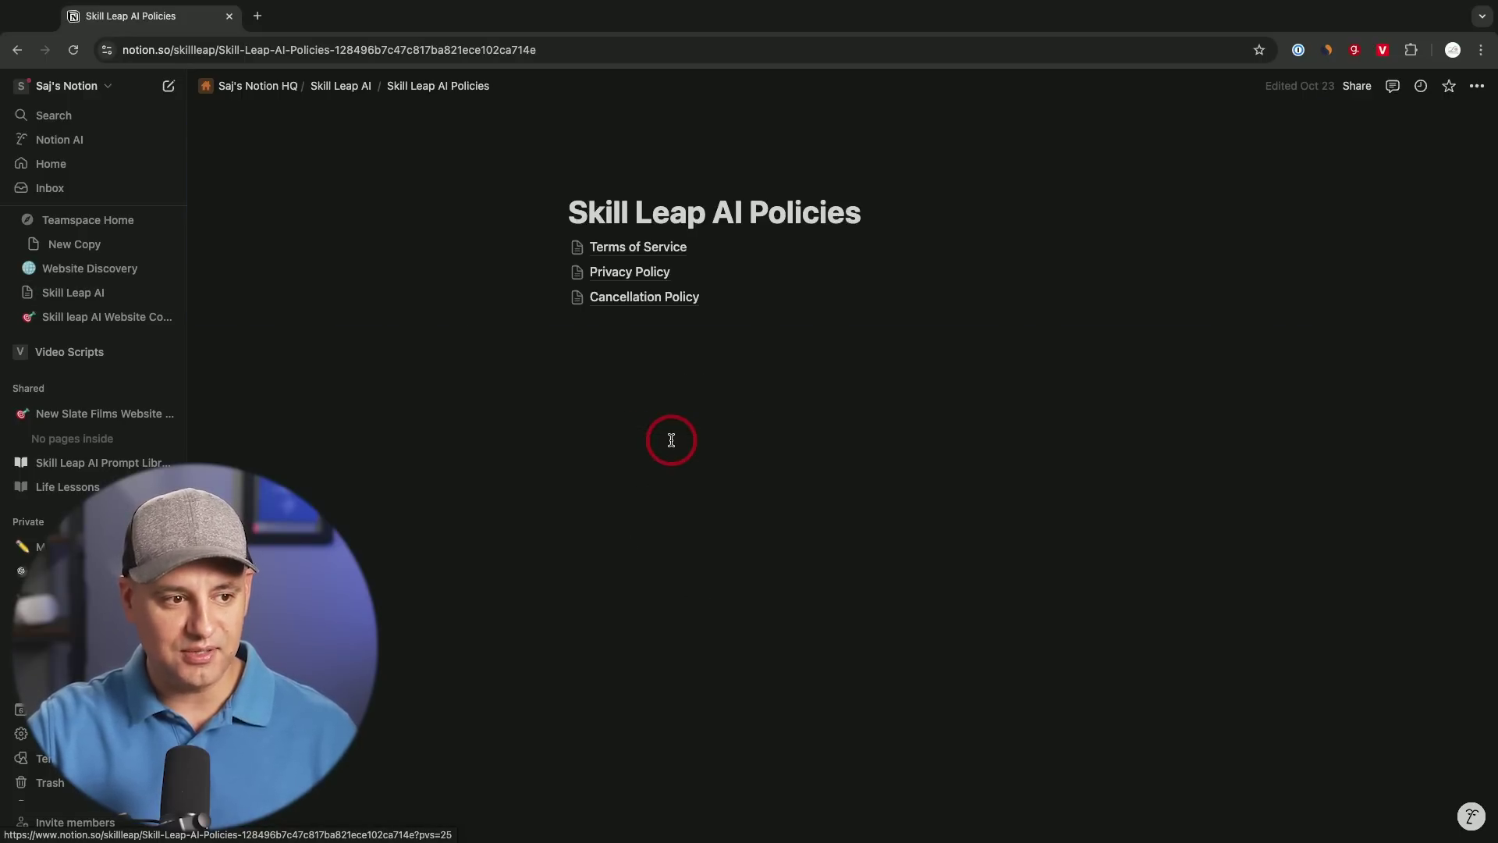
click(650, 247)
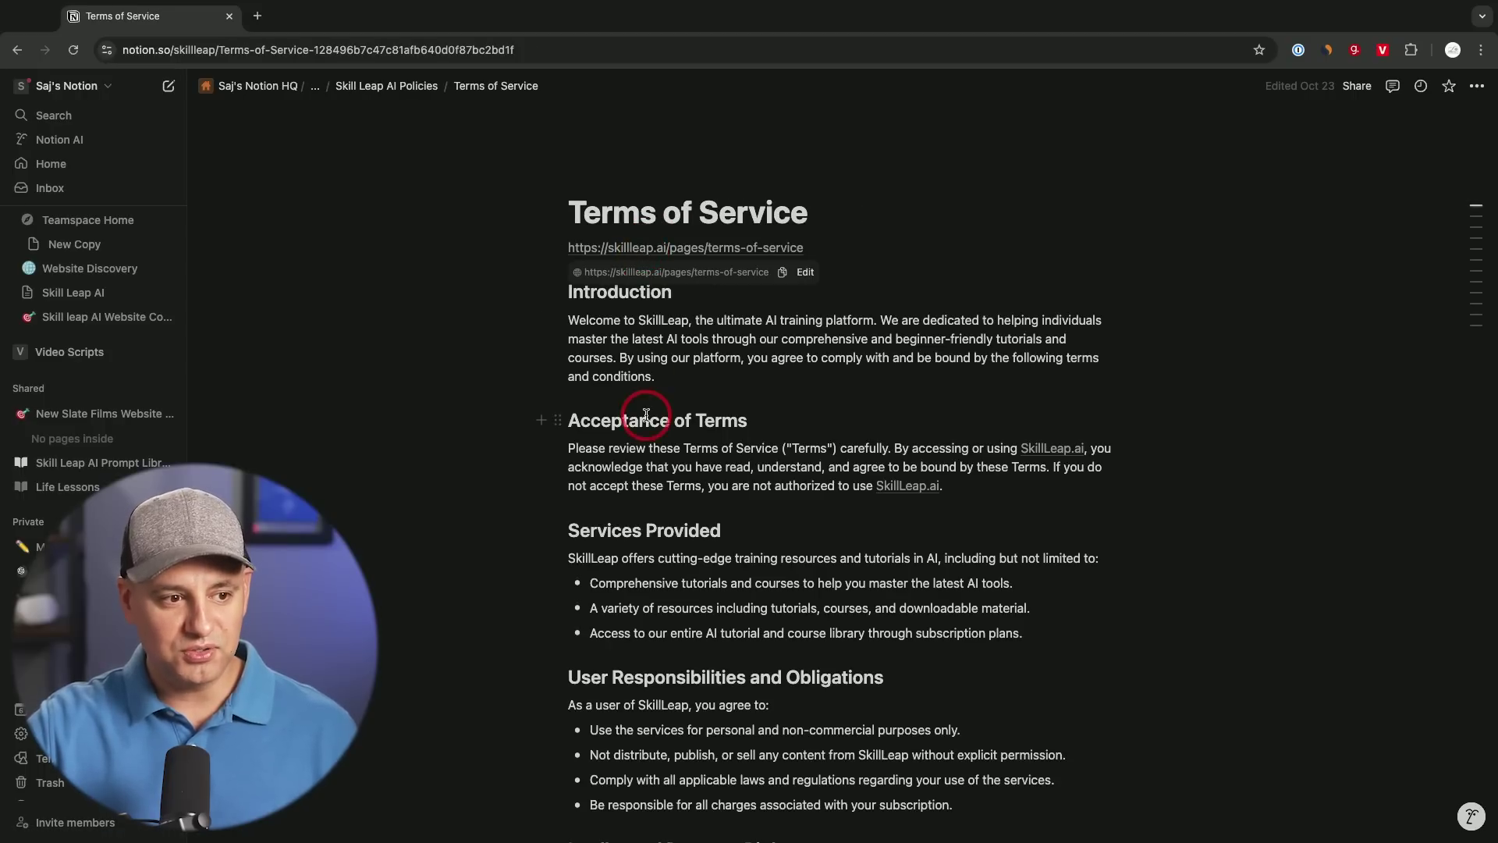
click(19, 52)
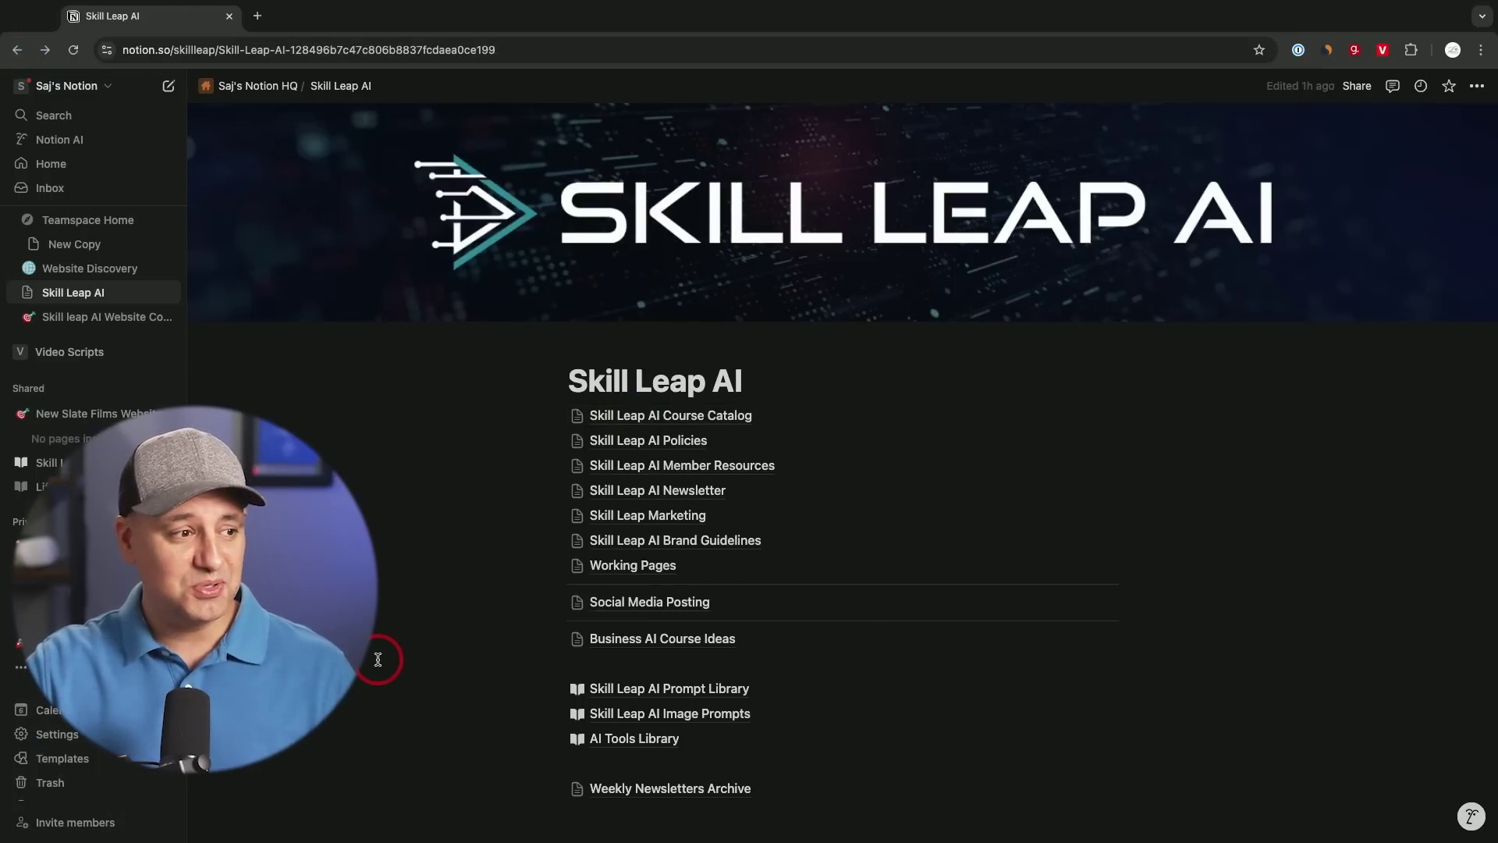
click(69, 758)
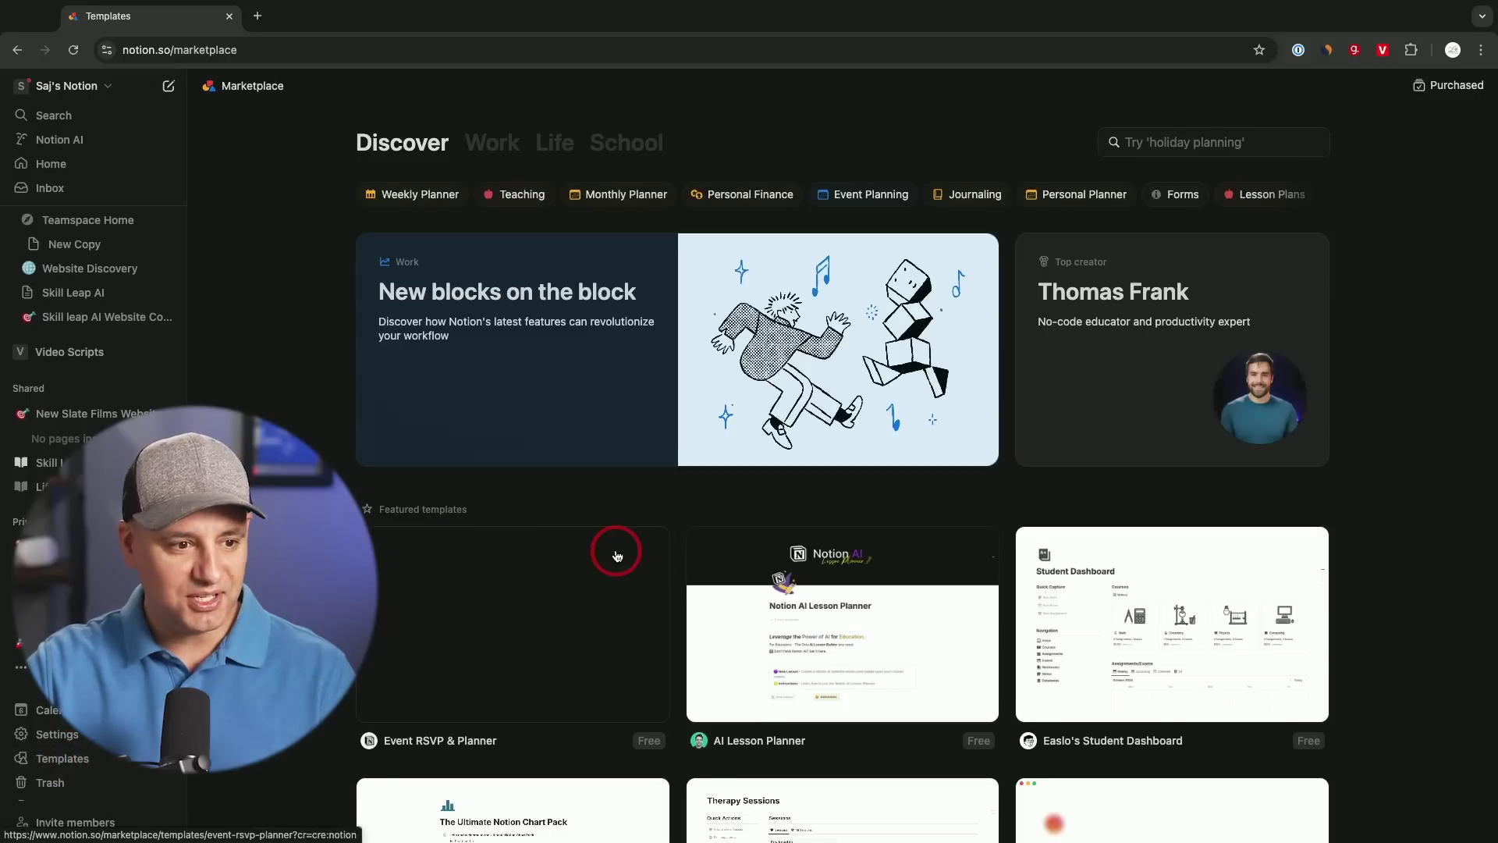
scroll(617, 555, down, 2)
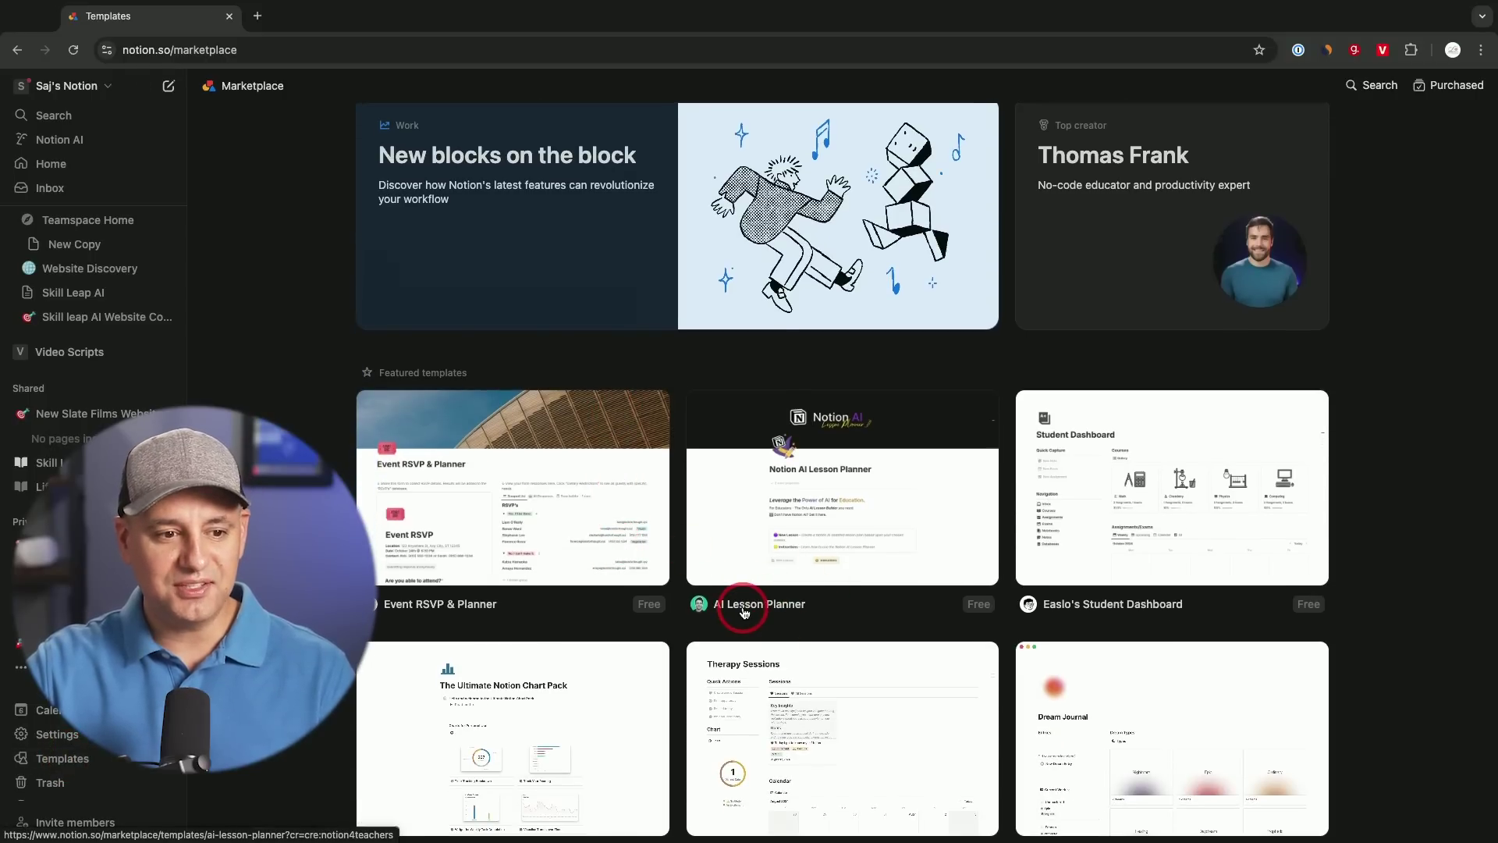
scroll(742, 611, down, 3)
scroll(745, 606, down, 3)
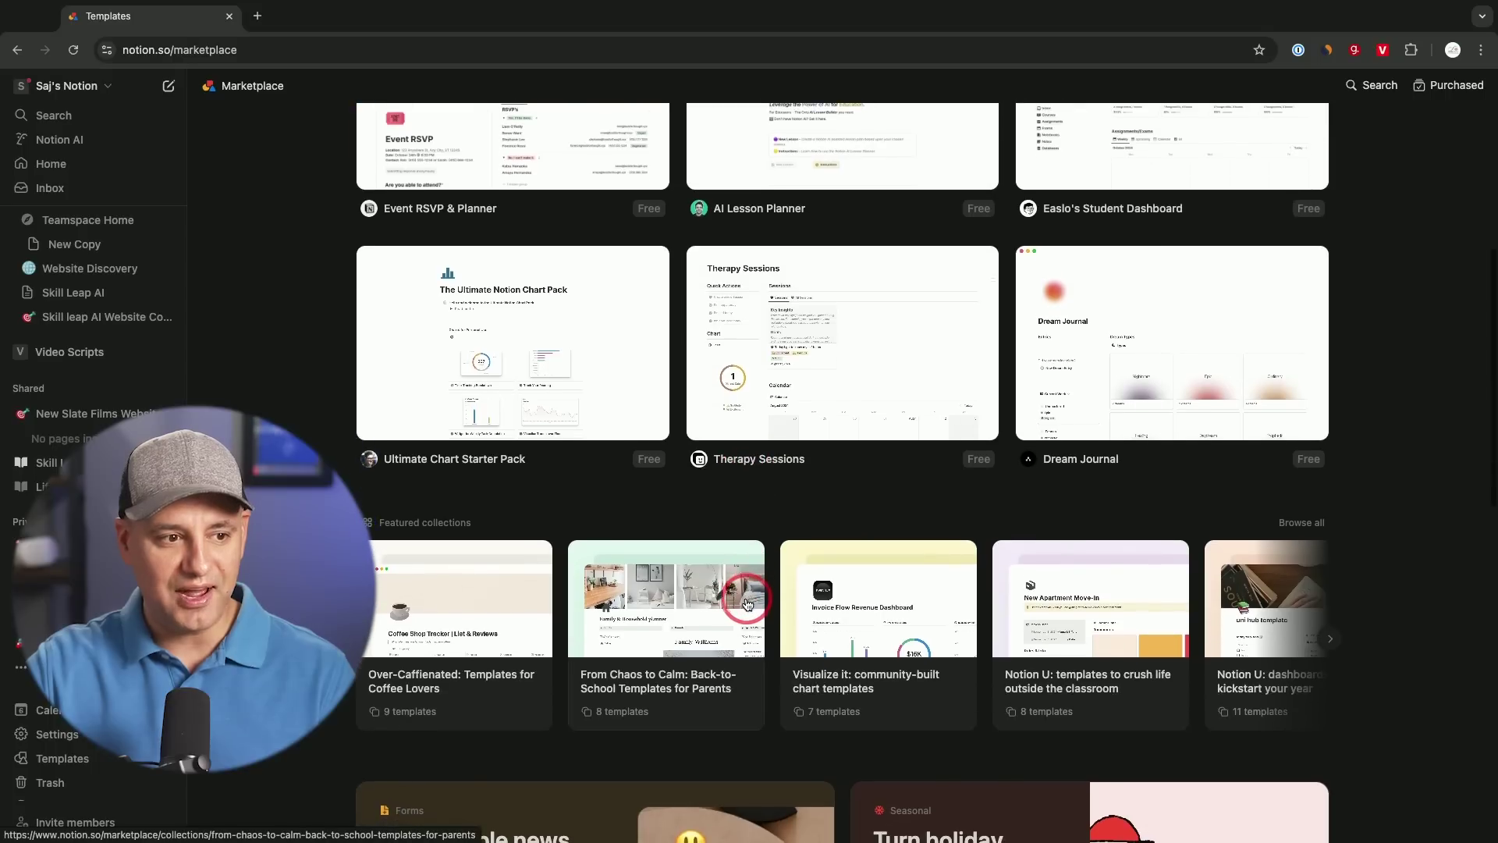
scroll(744, 606, up, 3)
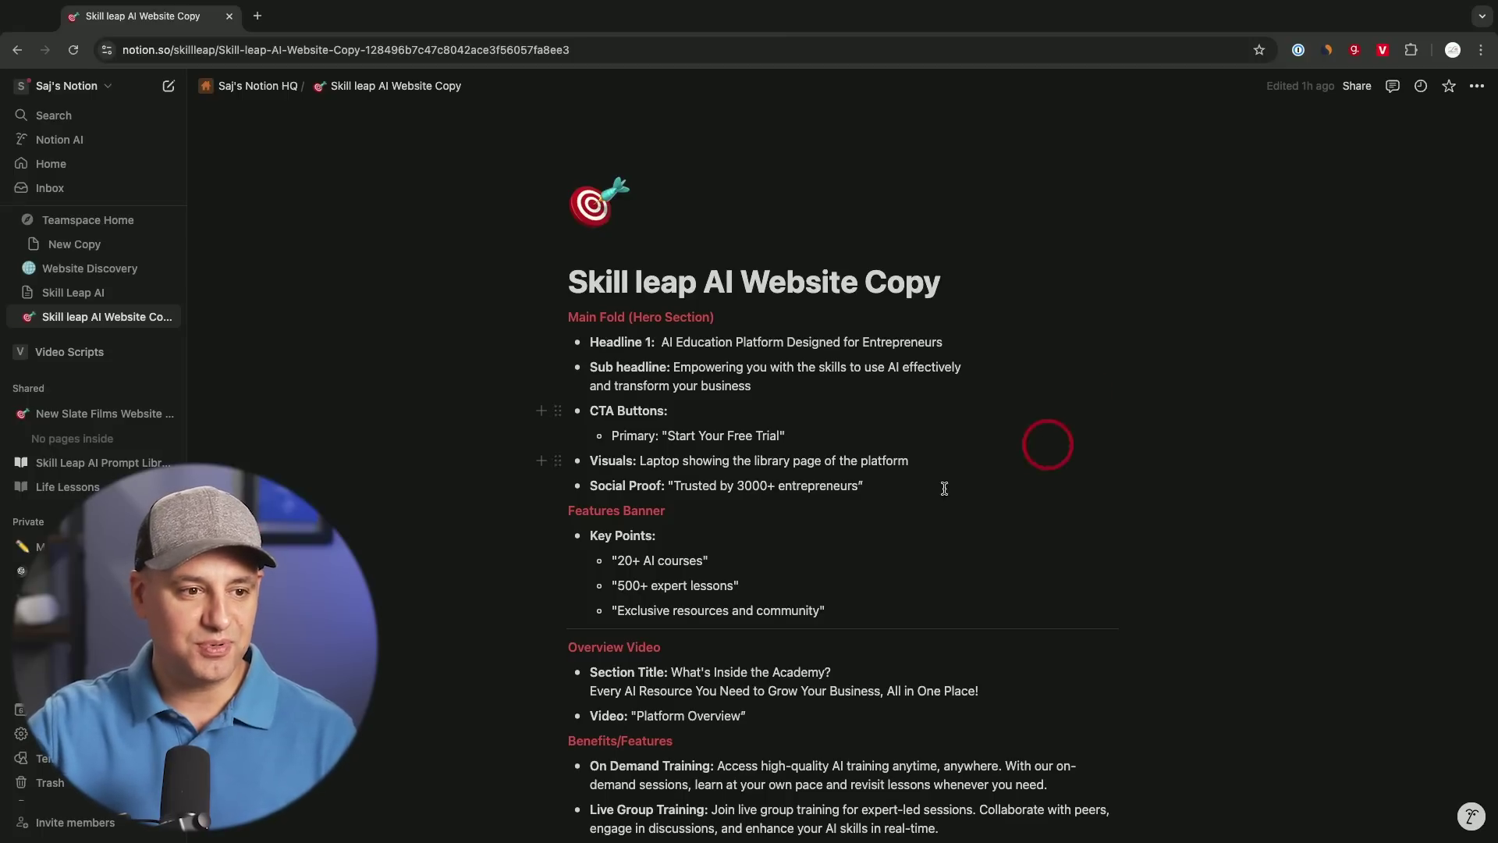
mouse_move(686, 366)
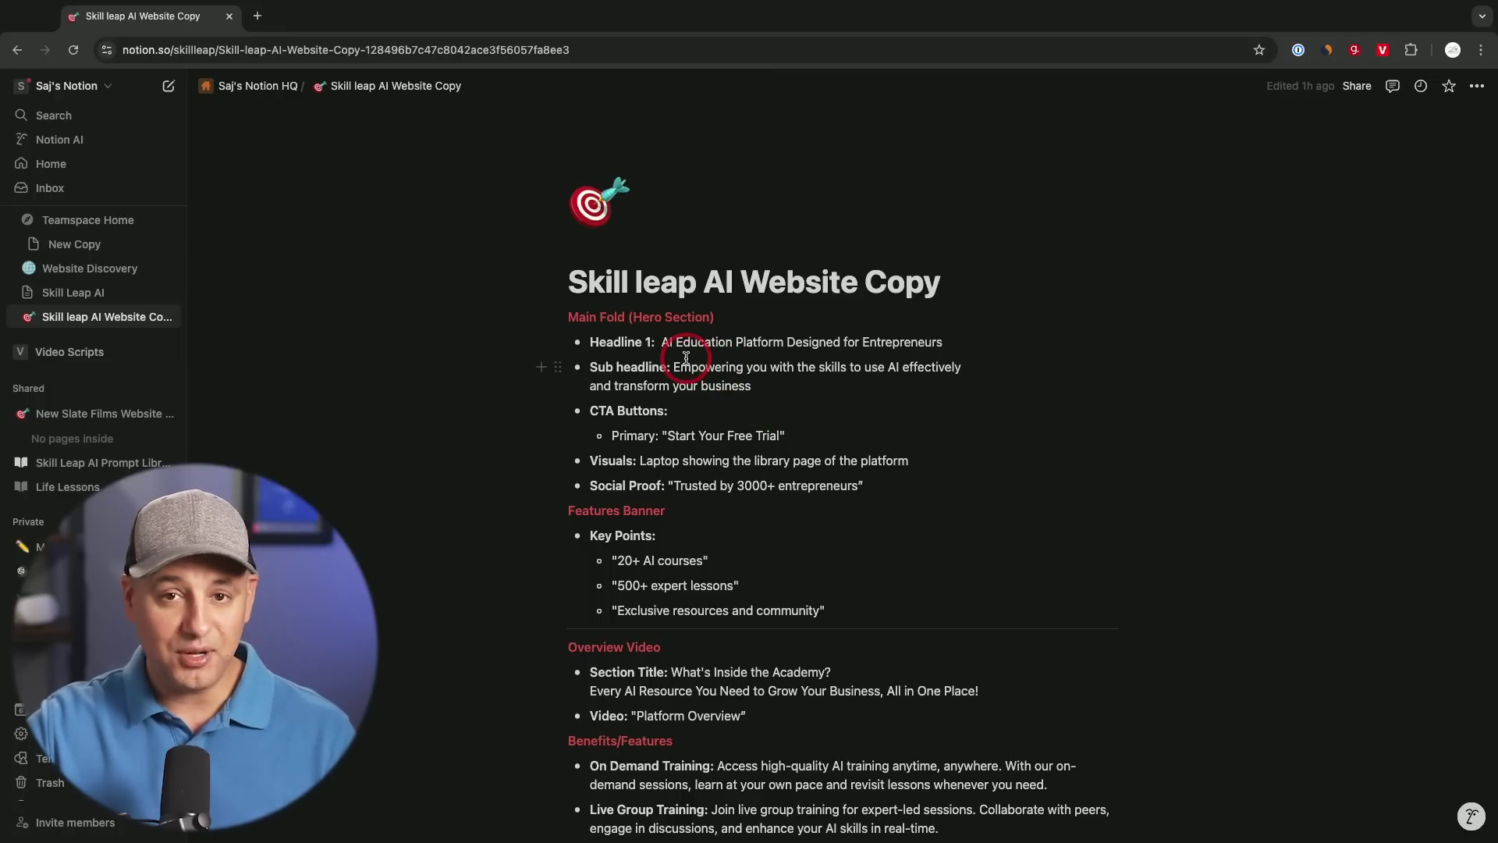
Select the Headline 1 text 'AI Education Platform Designed for Entrepreneurs'.
drag(662, 341, 949, 344)
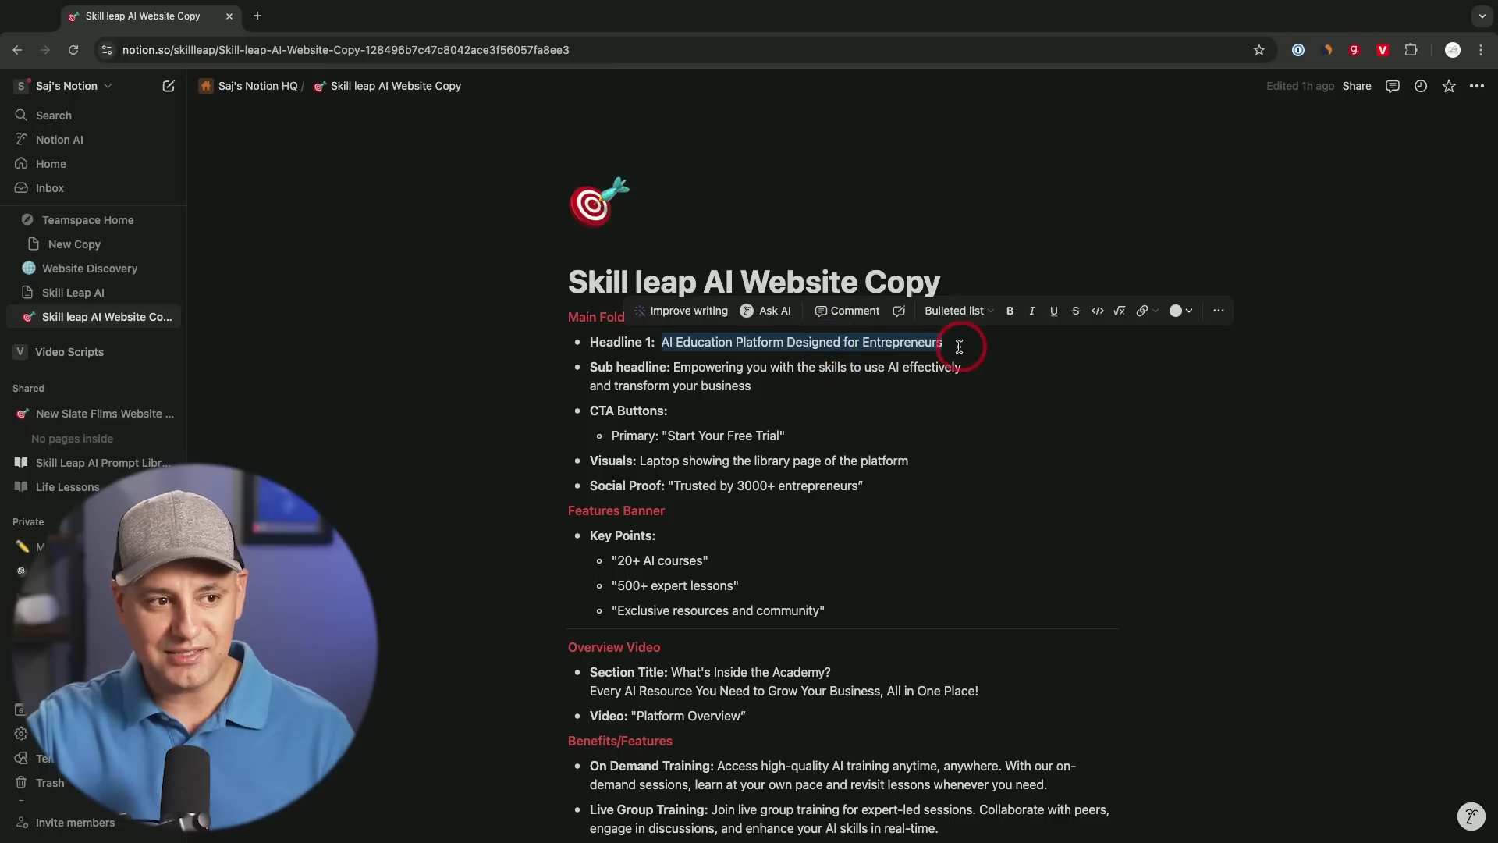
Insert a Confident-tone AI rewrite below the headline and delete its duplicate 'Headline 1:' label.
click(769, 312)
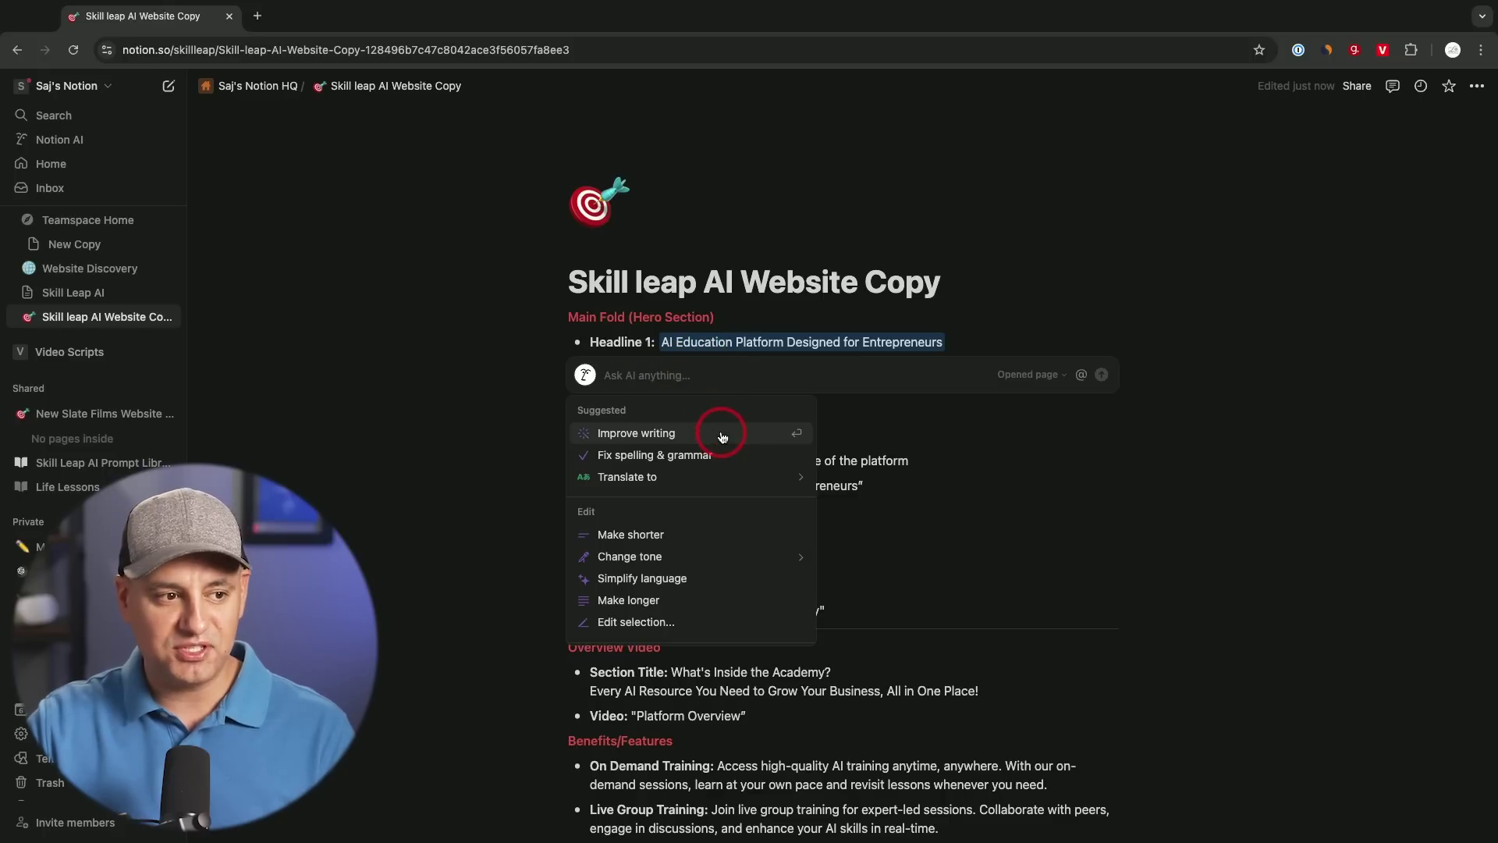
scroll(686, 434, down, 2)
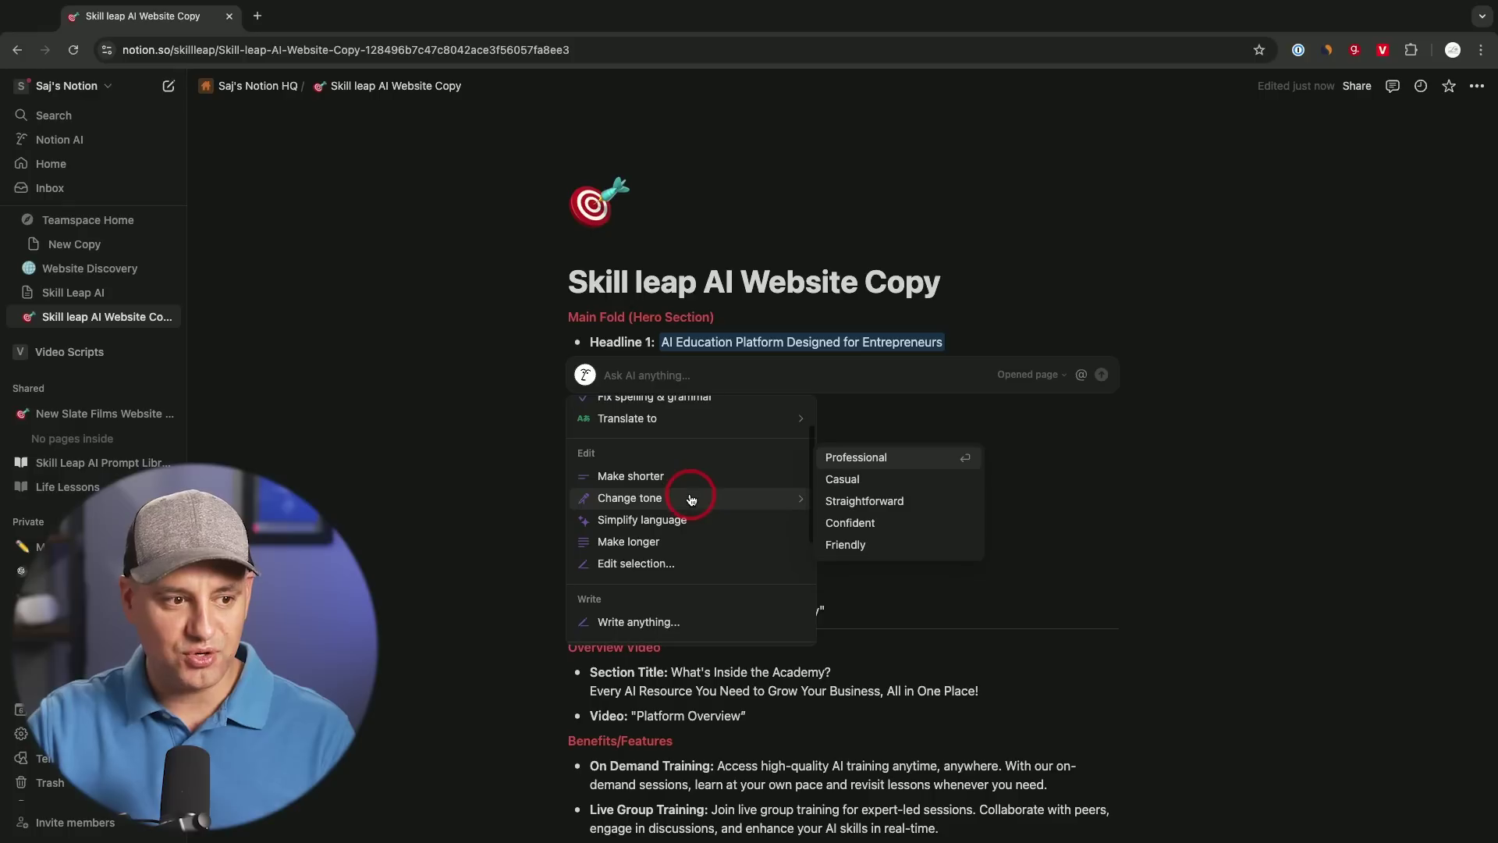
scroll(688, 517, down, 5)
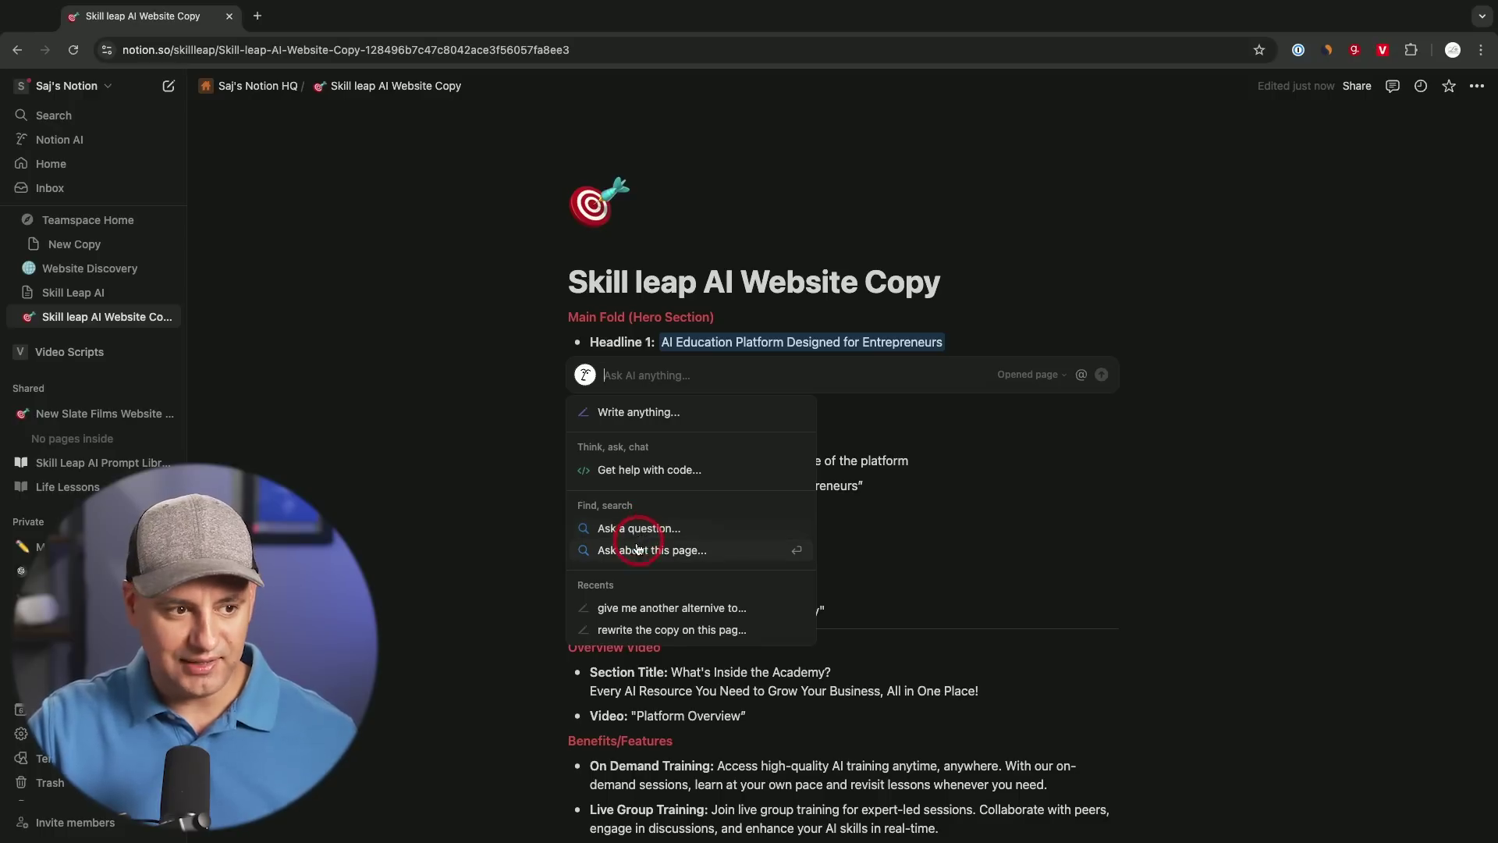
scroll(663, 555, up, 1)
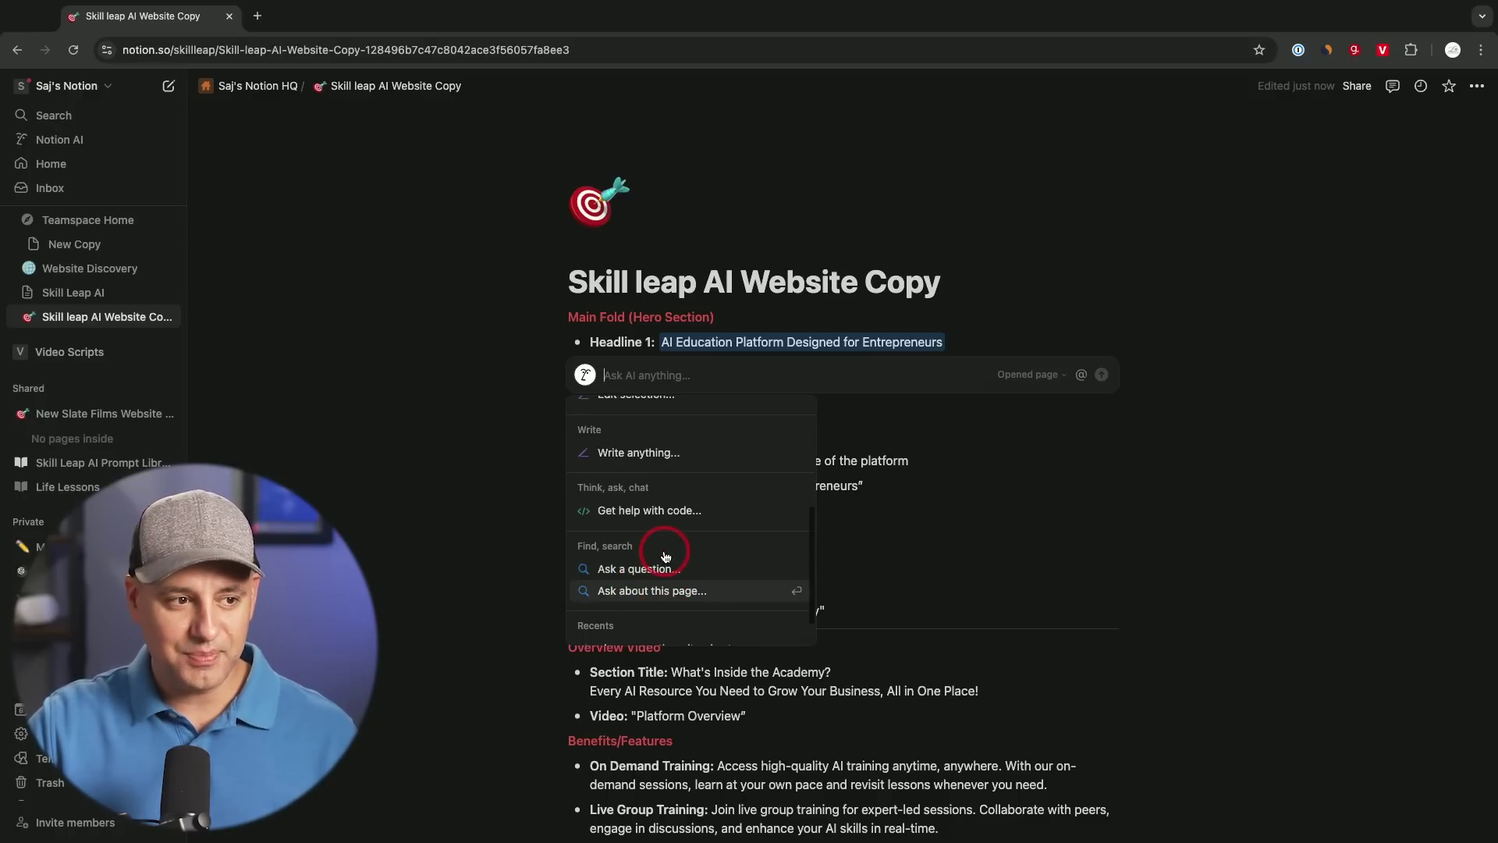
scroll(663, 552, up, 4)
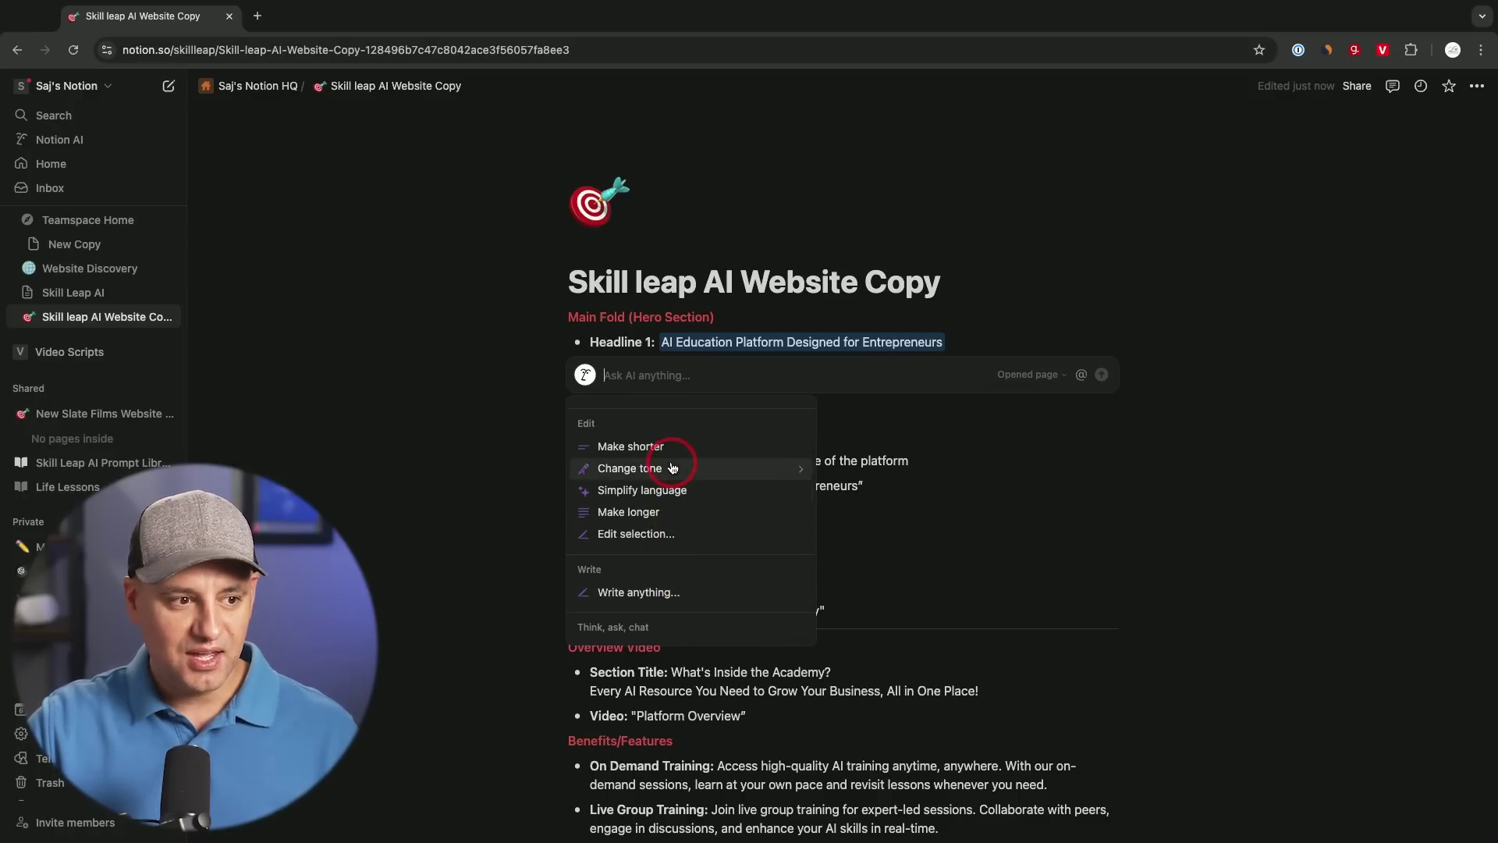
mouse_move(632, 468)
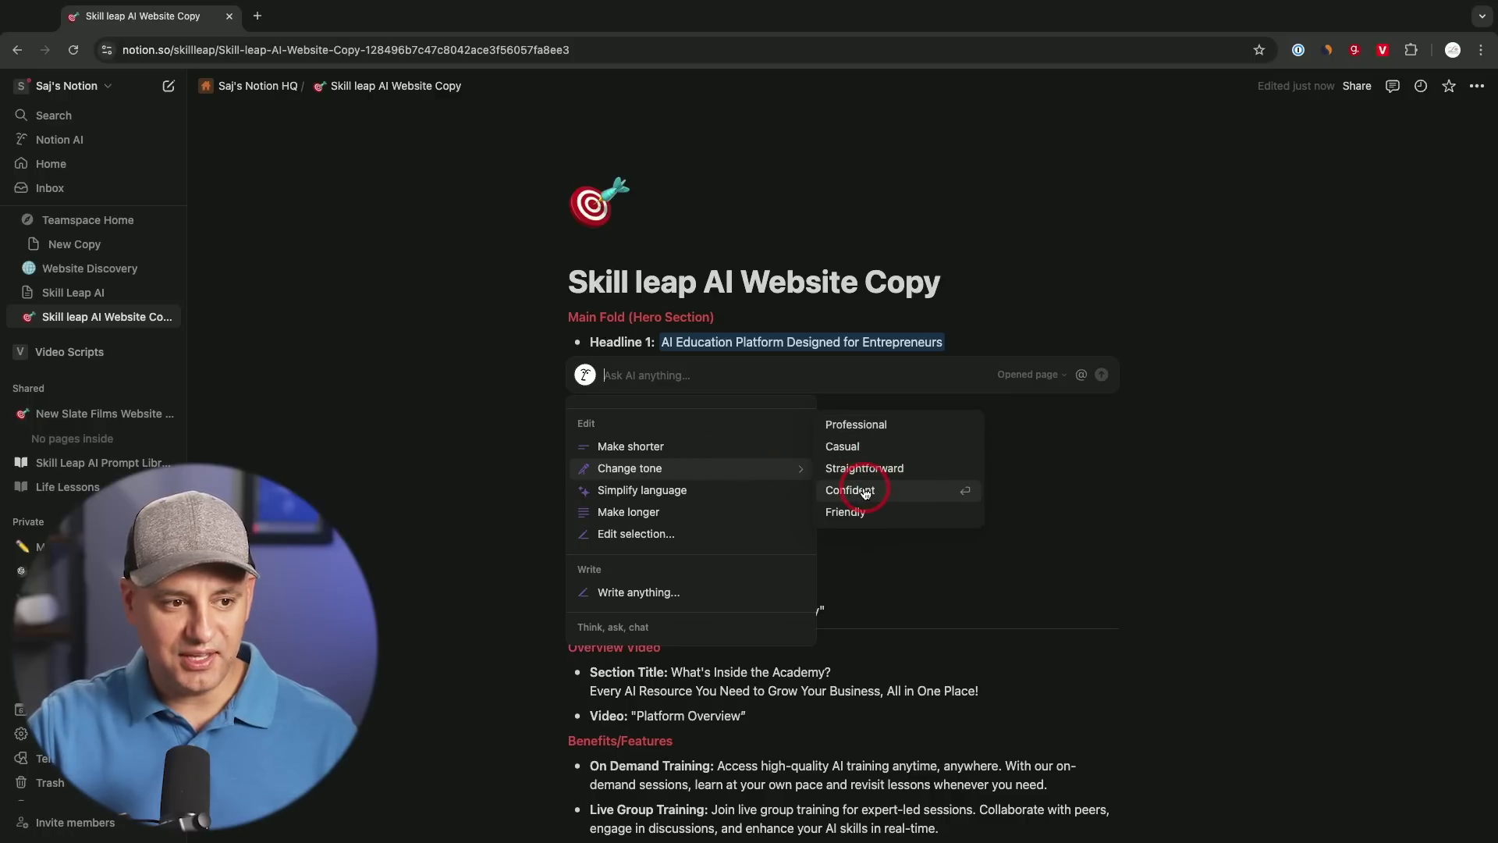
click(852, 512)
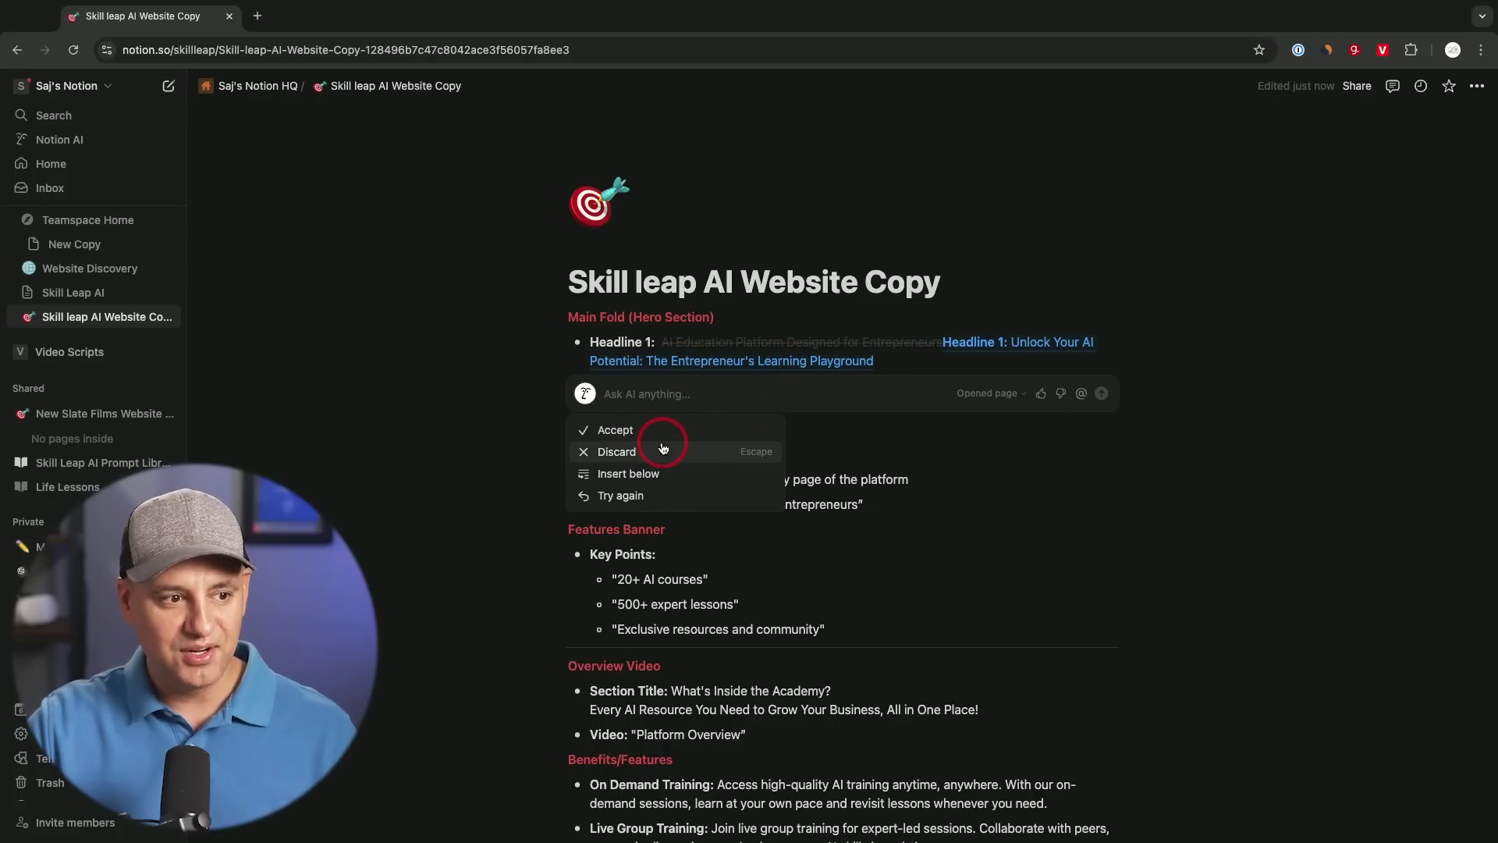
click(630, 475)
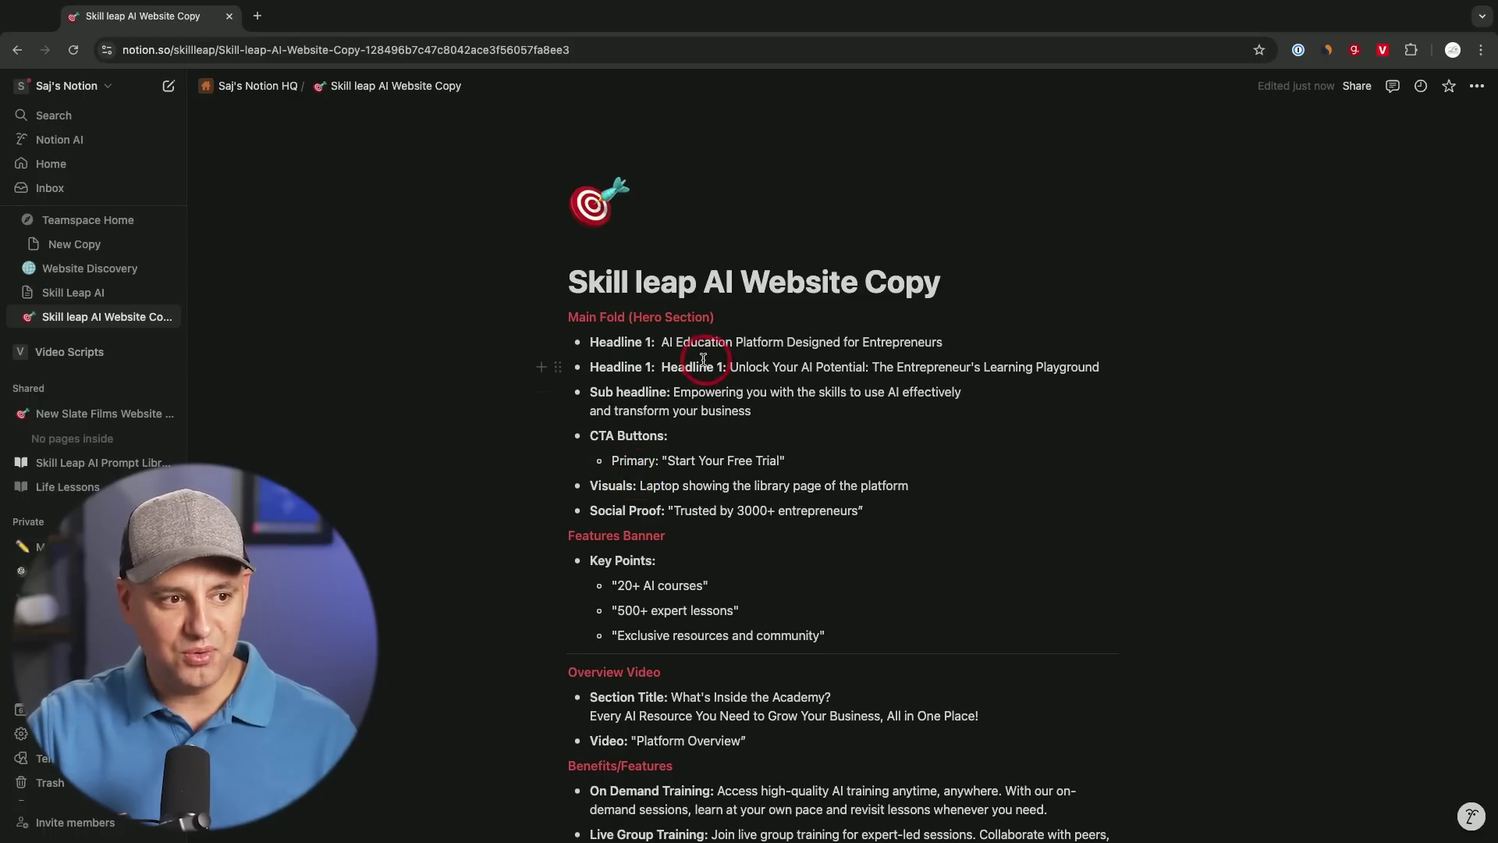
mouse_move(654, 367)
mouse_down()
mouse_move(723, 366)
mouse_move(642, 367)
mouse_up()
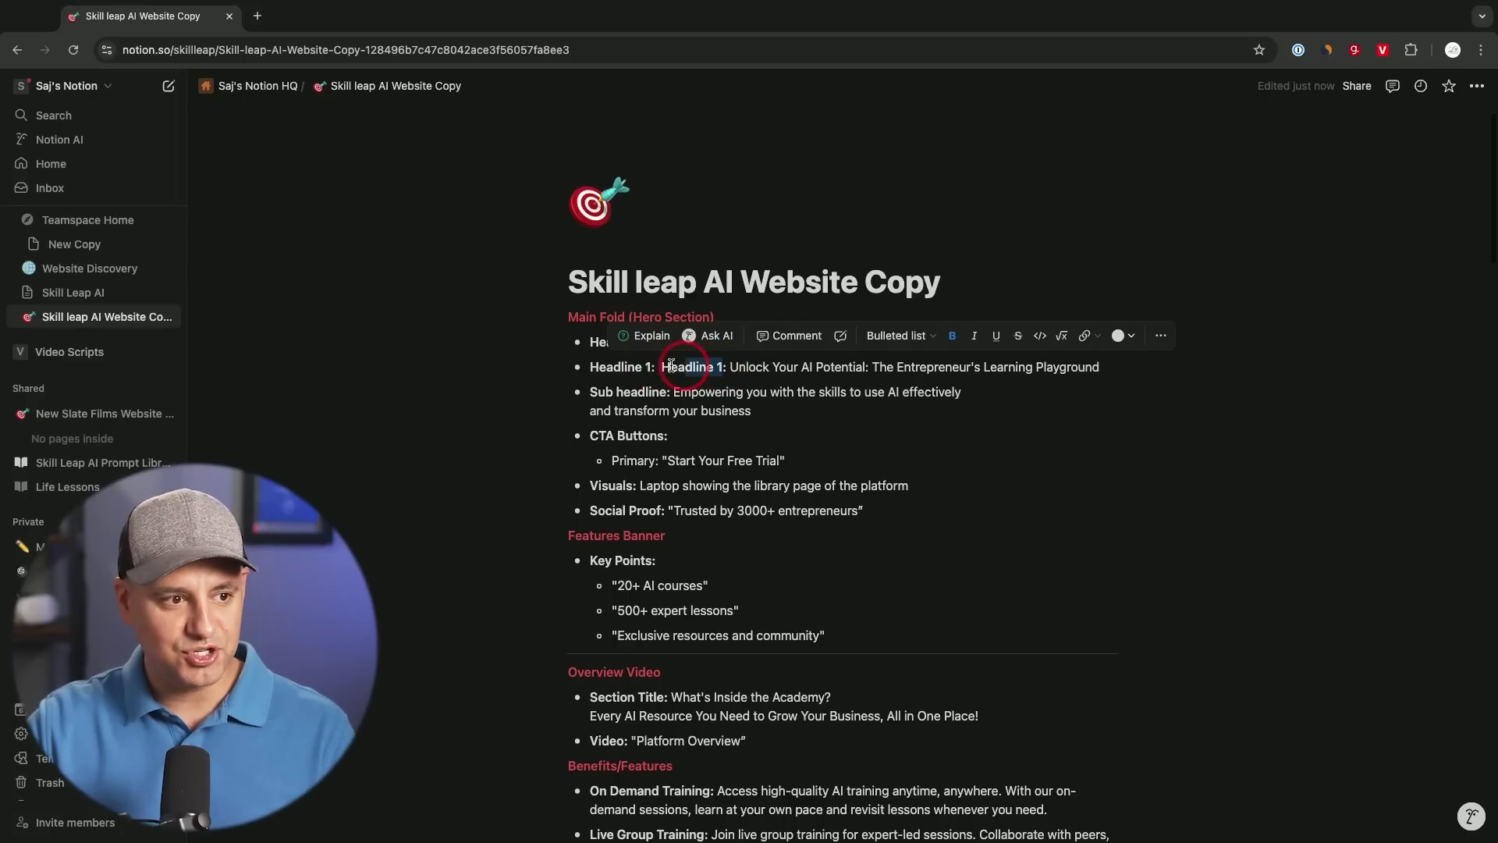
key(BackSpace)
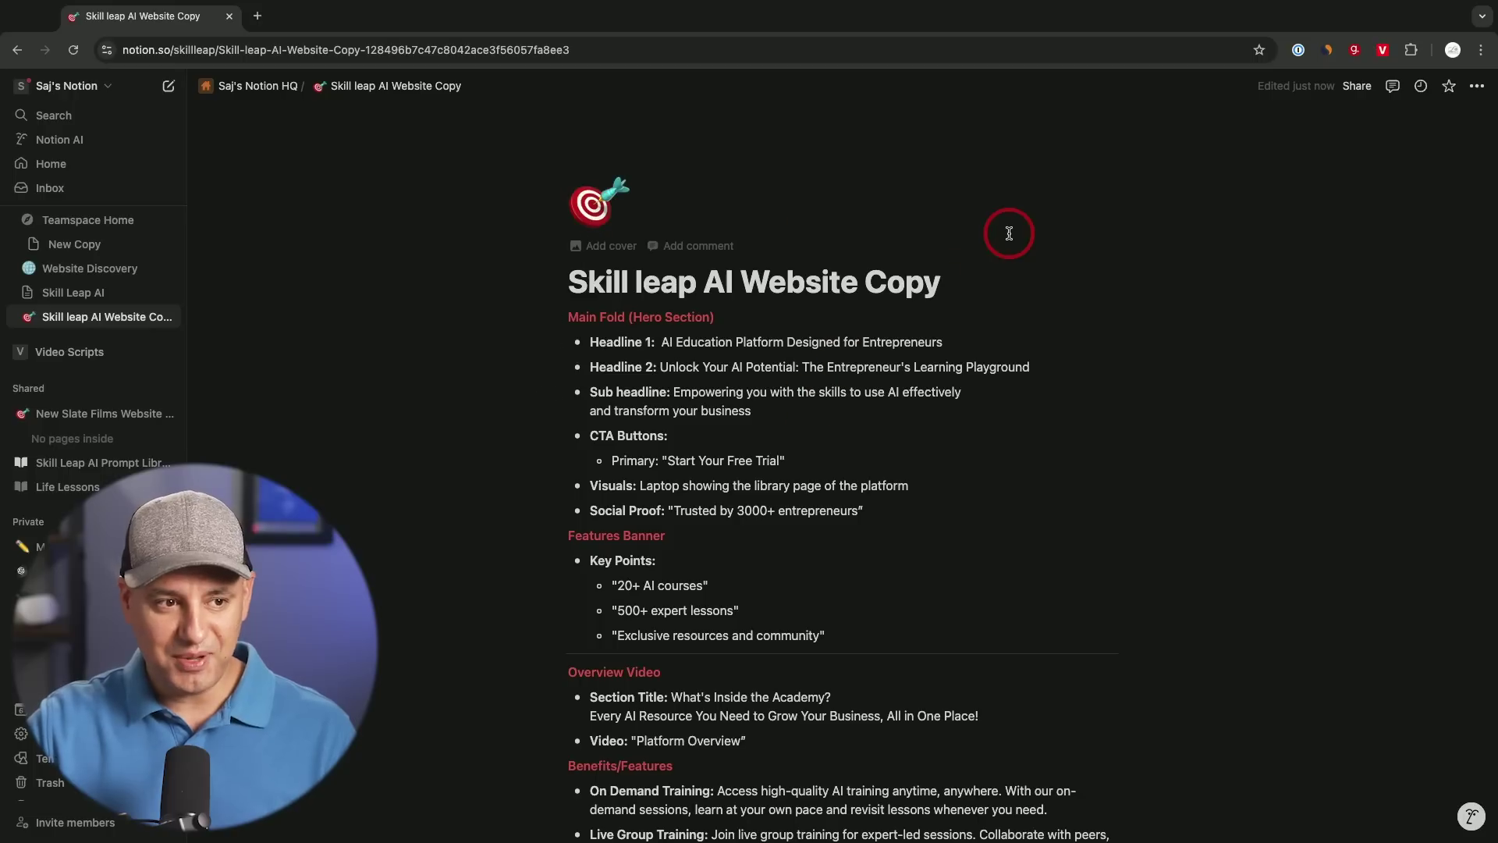
Send Notion AI a website copy rewrite prompt that @-mentions Skill Leap AI Brand Guidelines.
click(1471, 815)
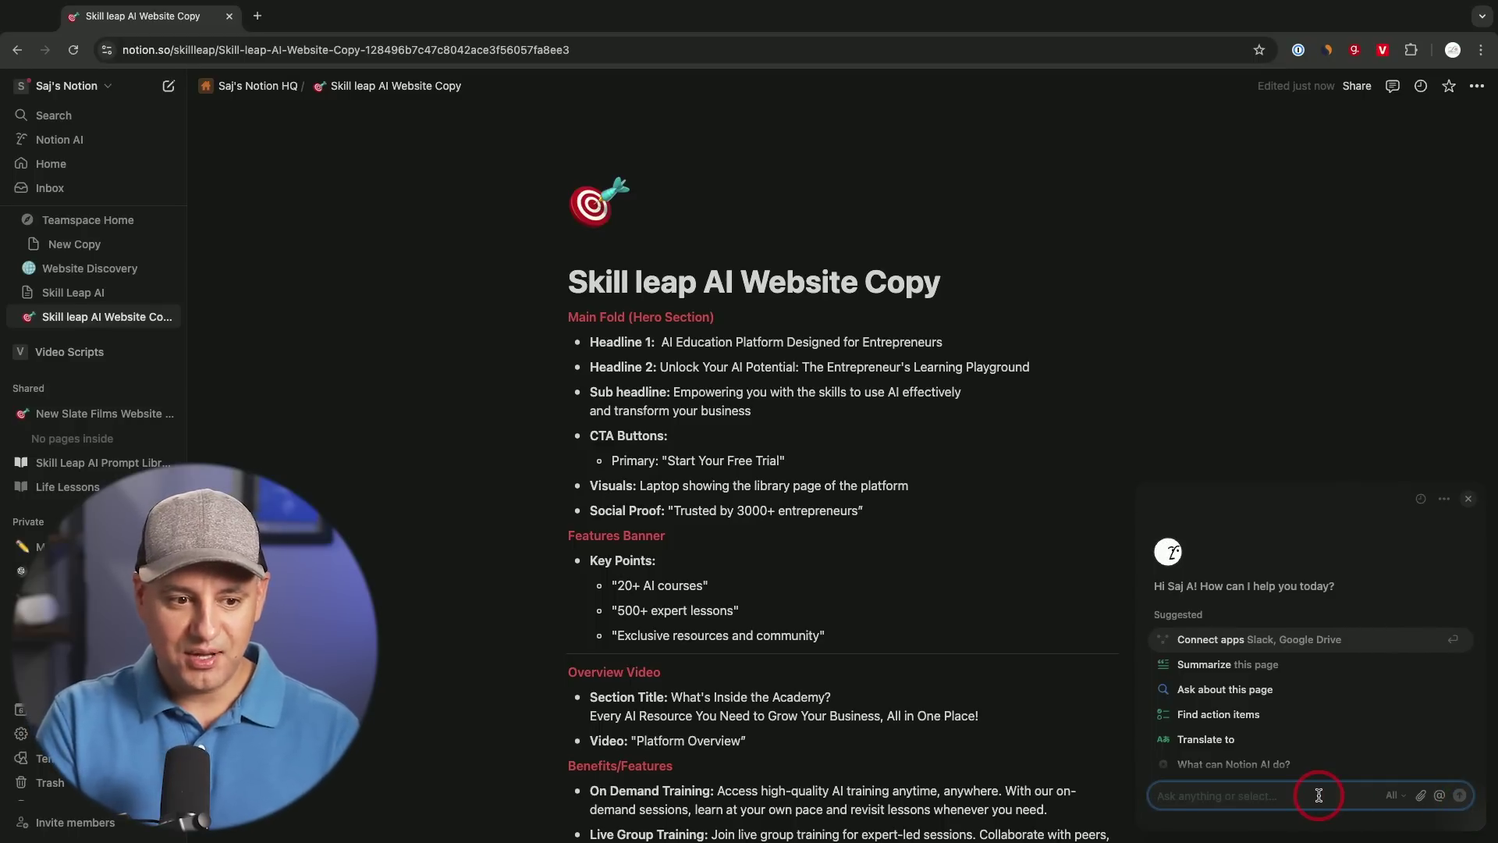
text(rewrite the)
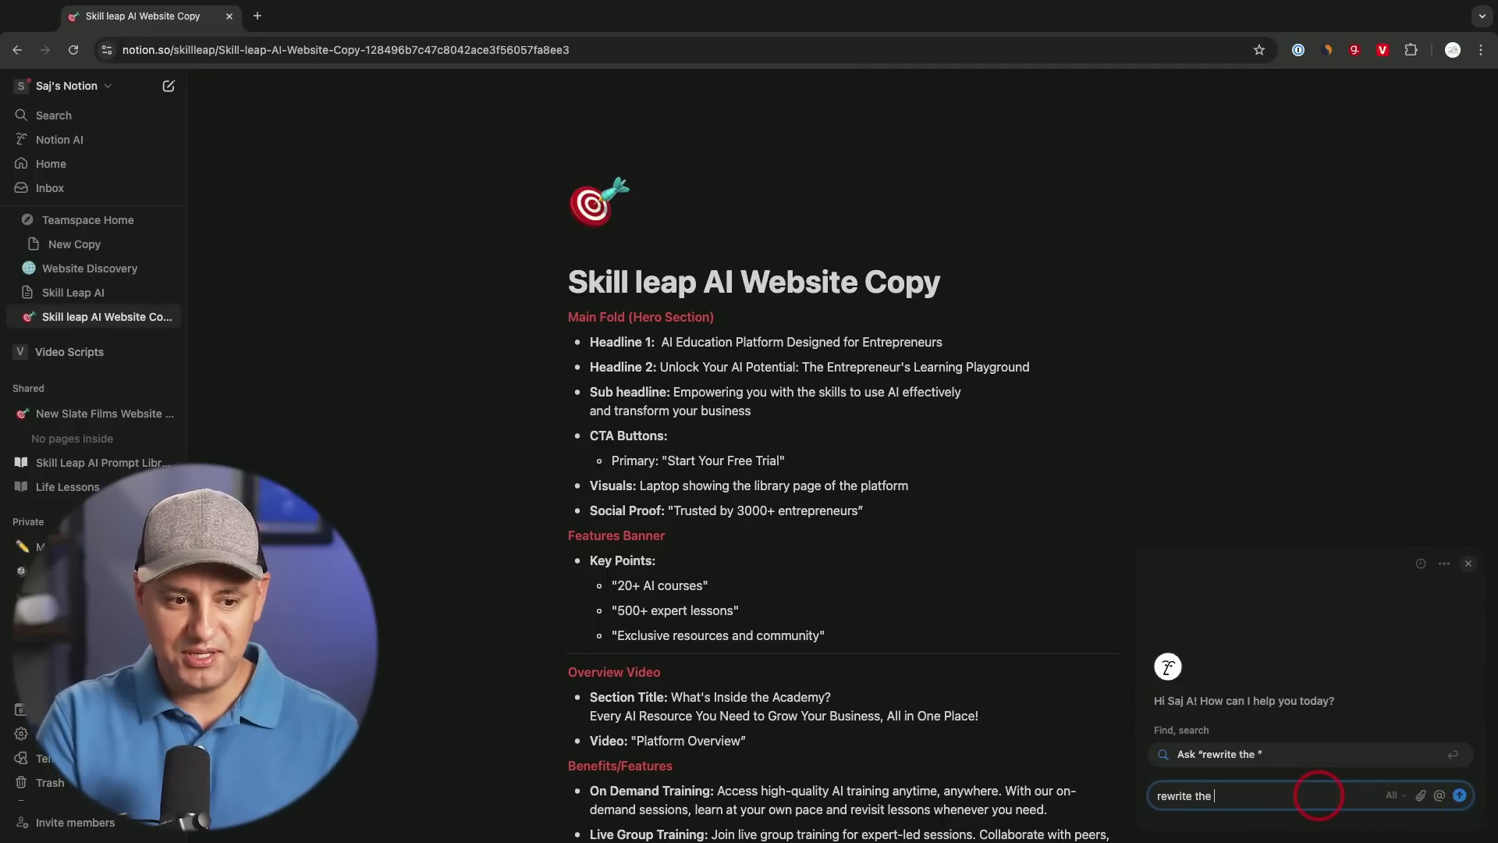
text(copy of my website using our br)
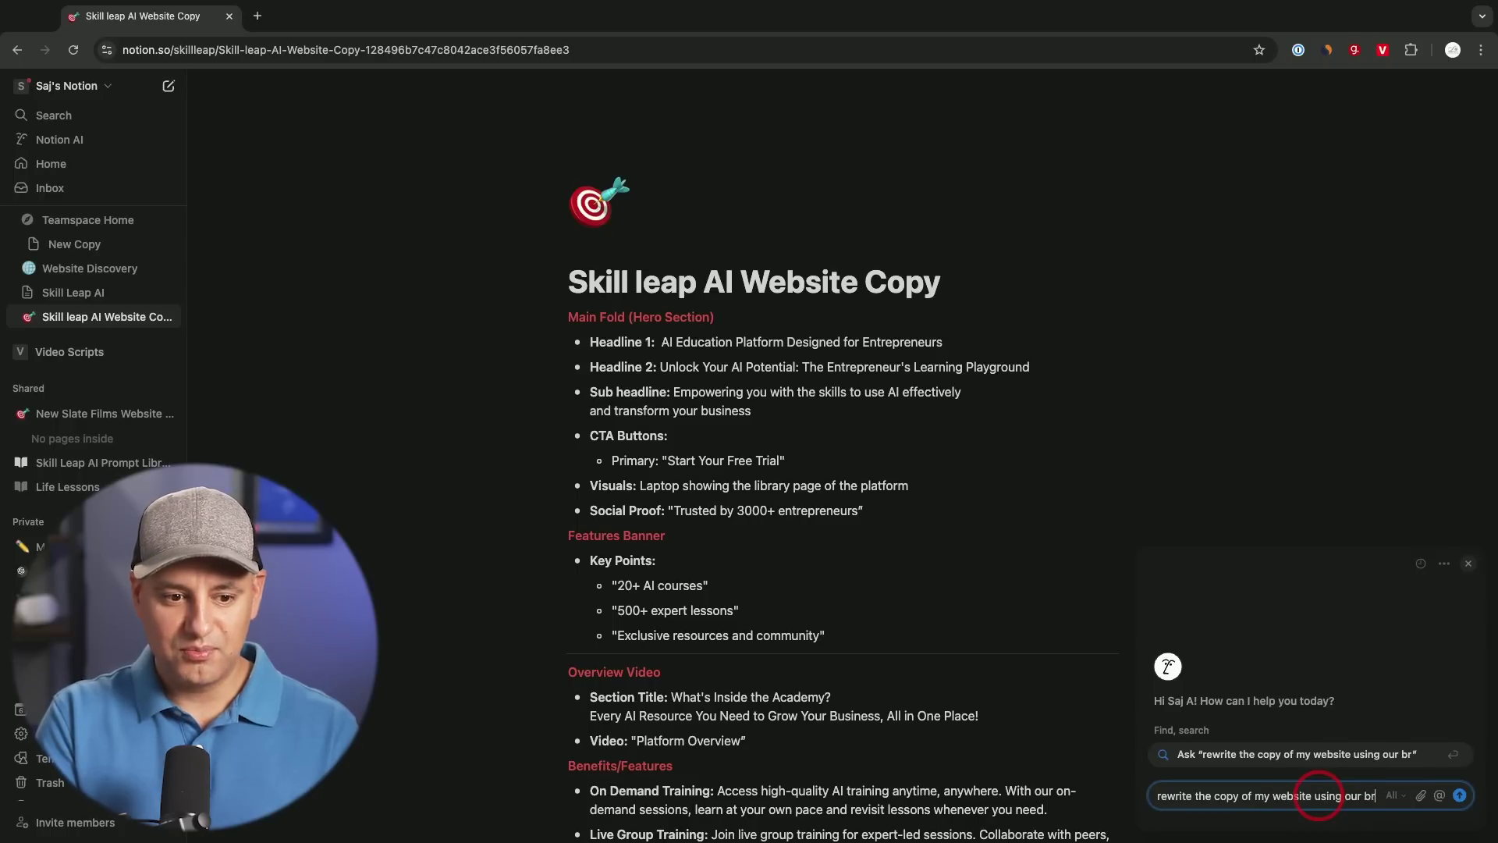
text(and guides)
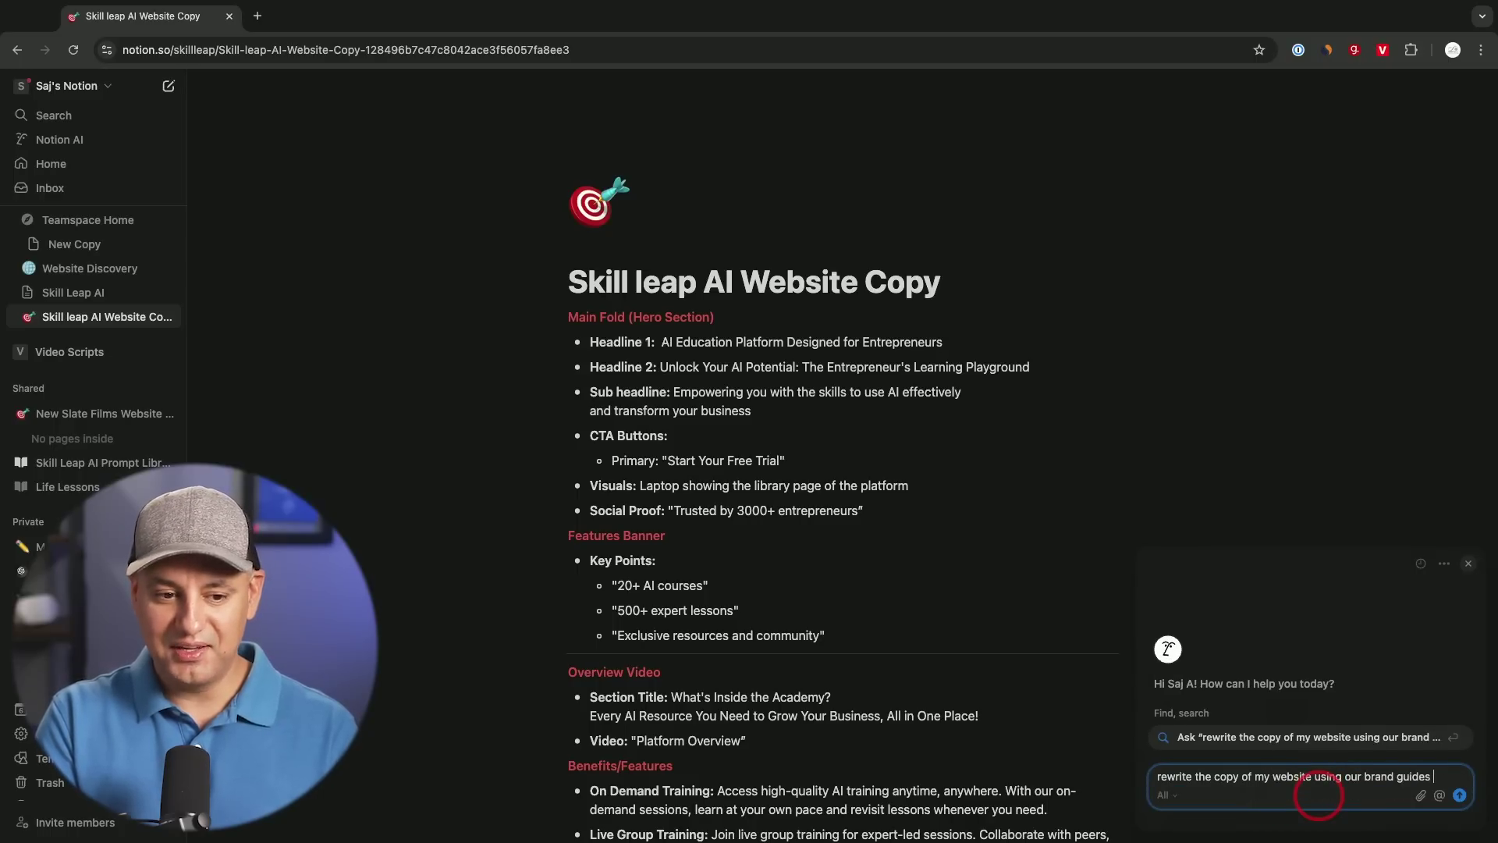
text( @)
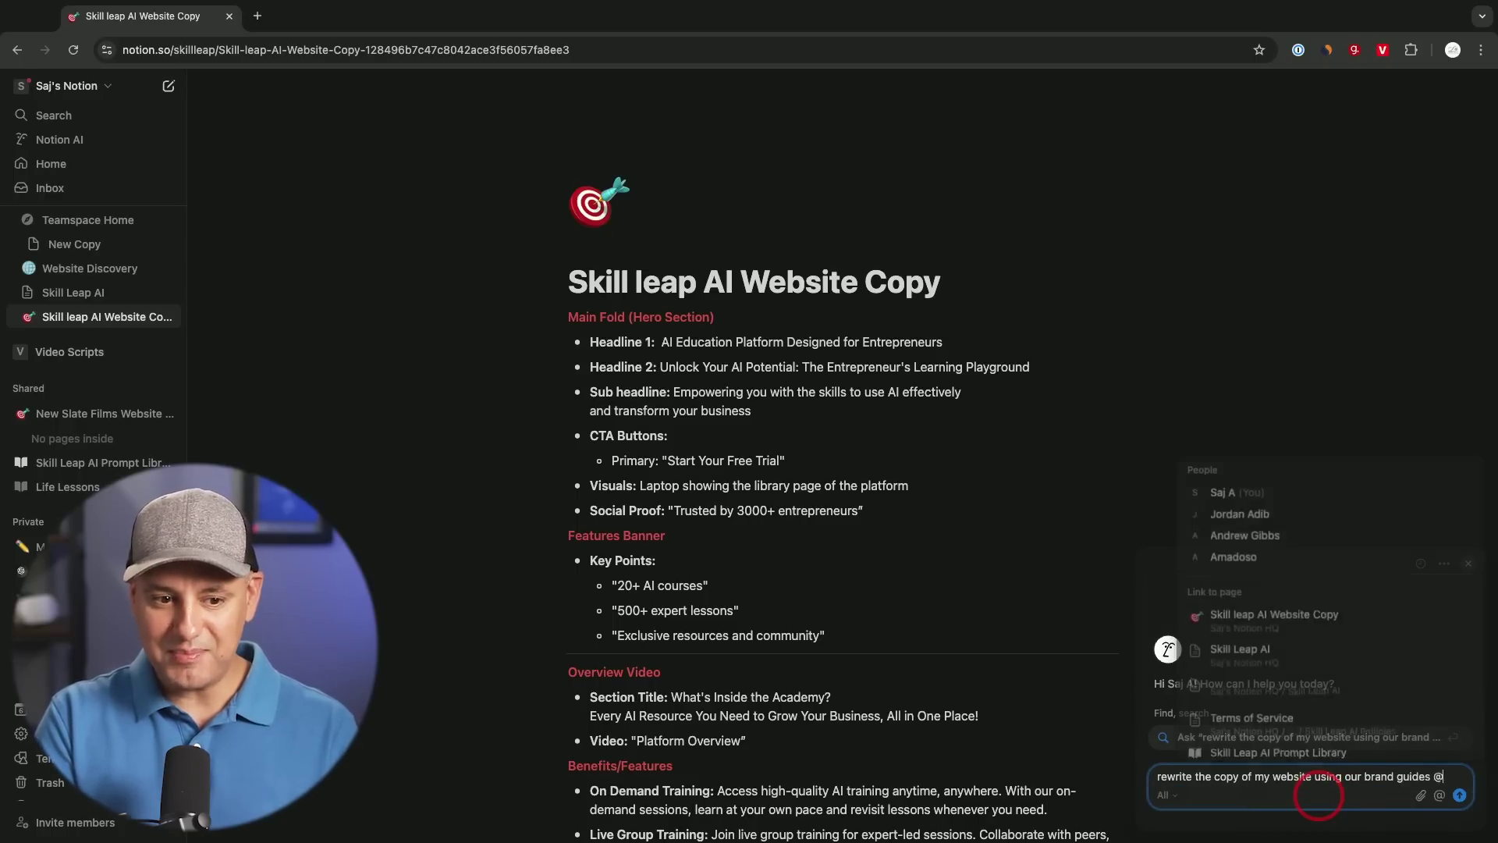
text(brand)
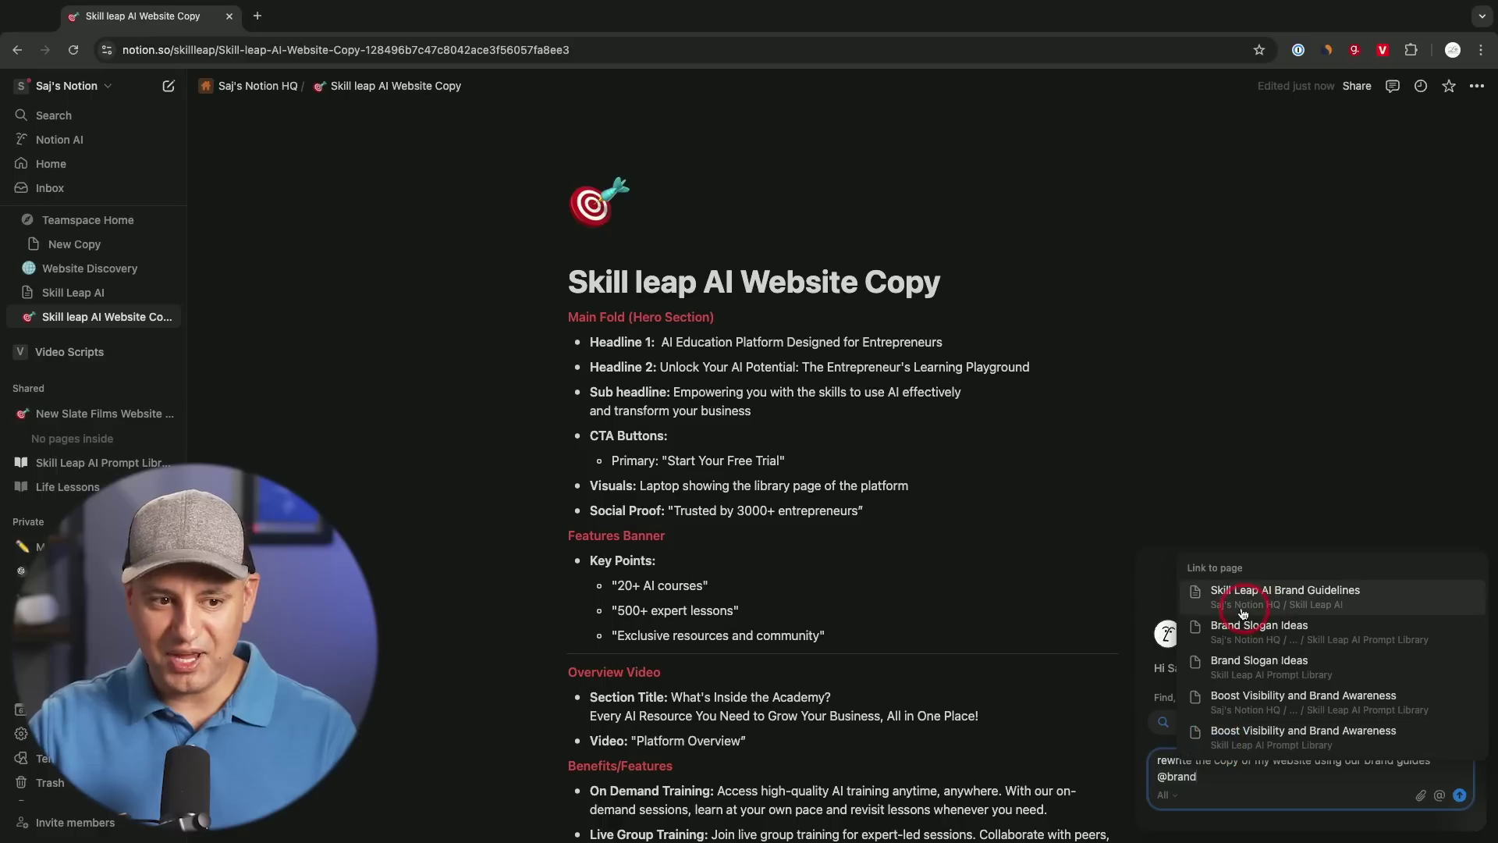
click(1297, 600)
click(1352, 788)
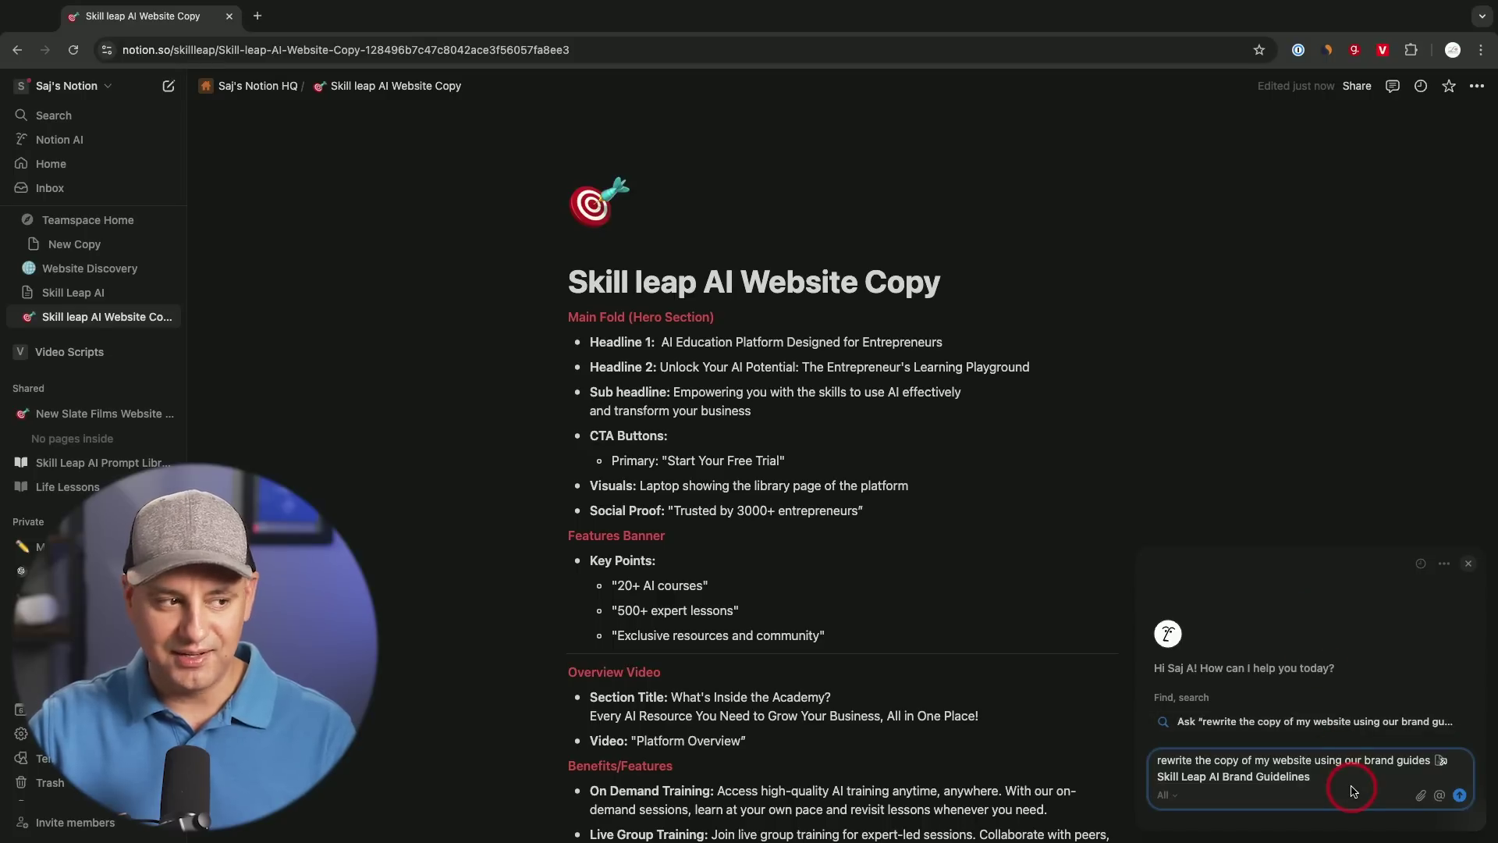
mouse_move(94, 188)
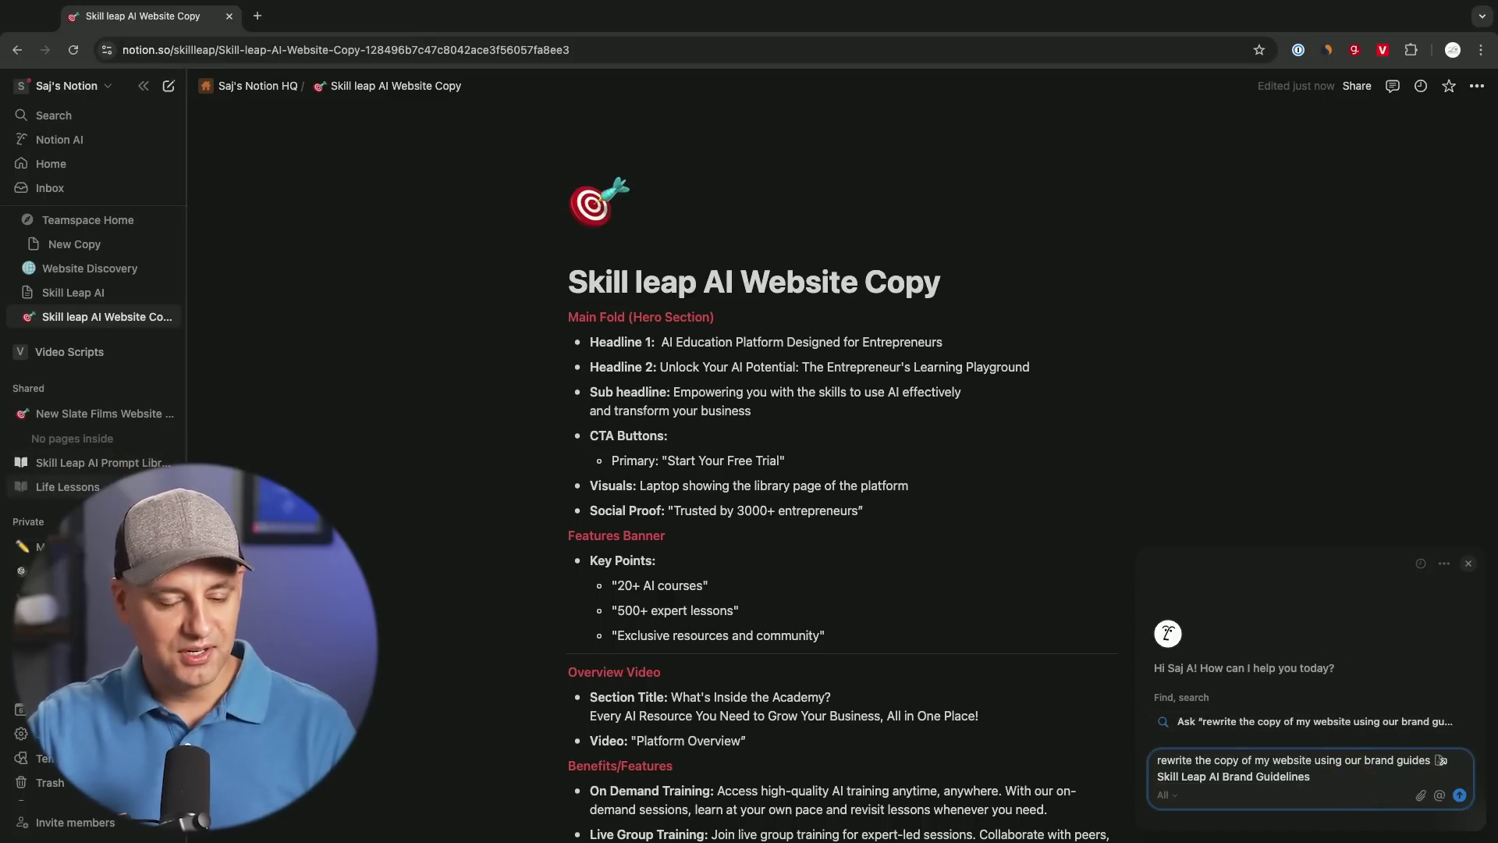
click(1462, 796)
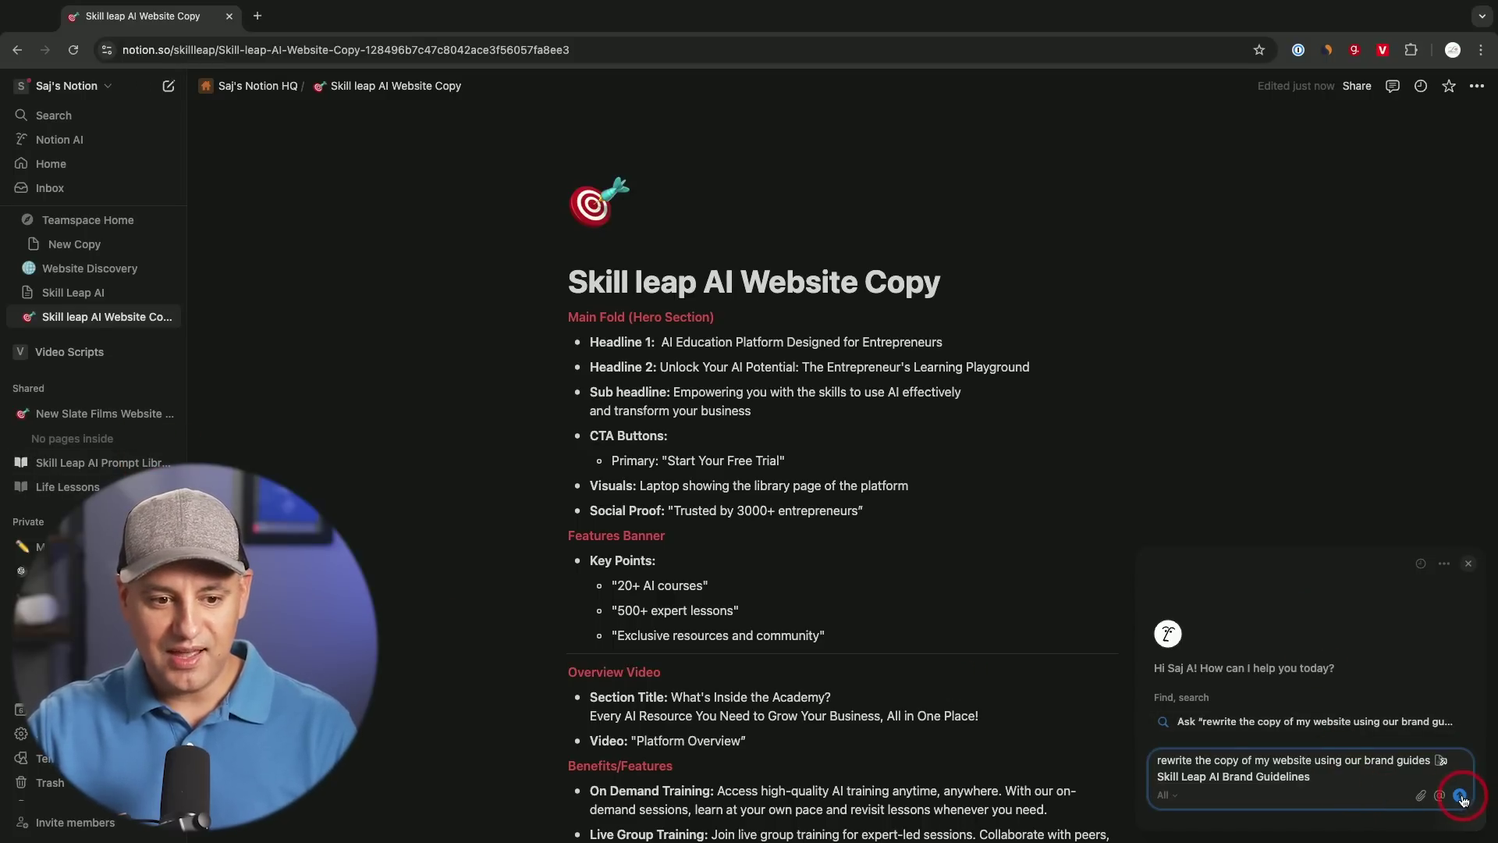
click(1462, 795)
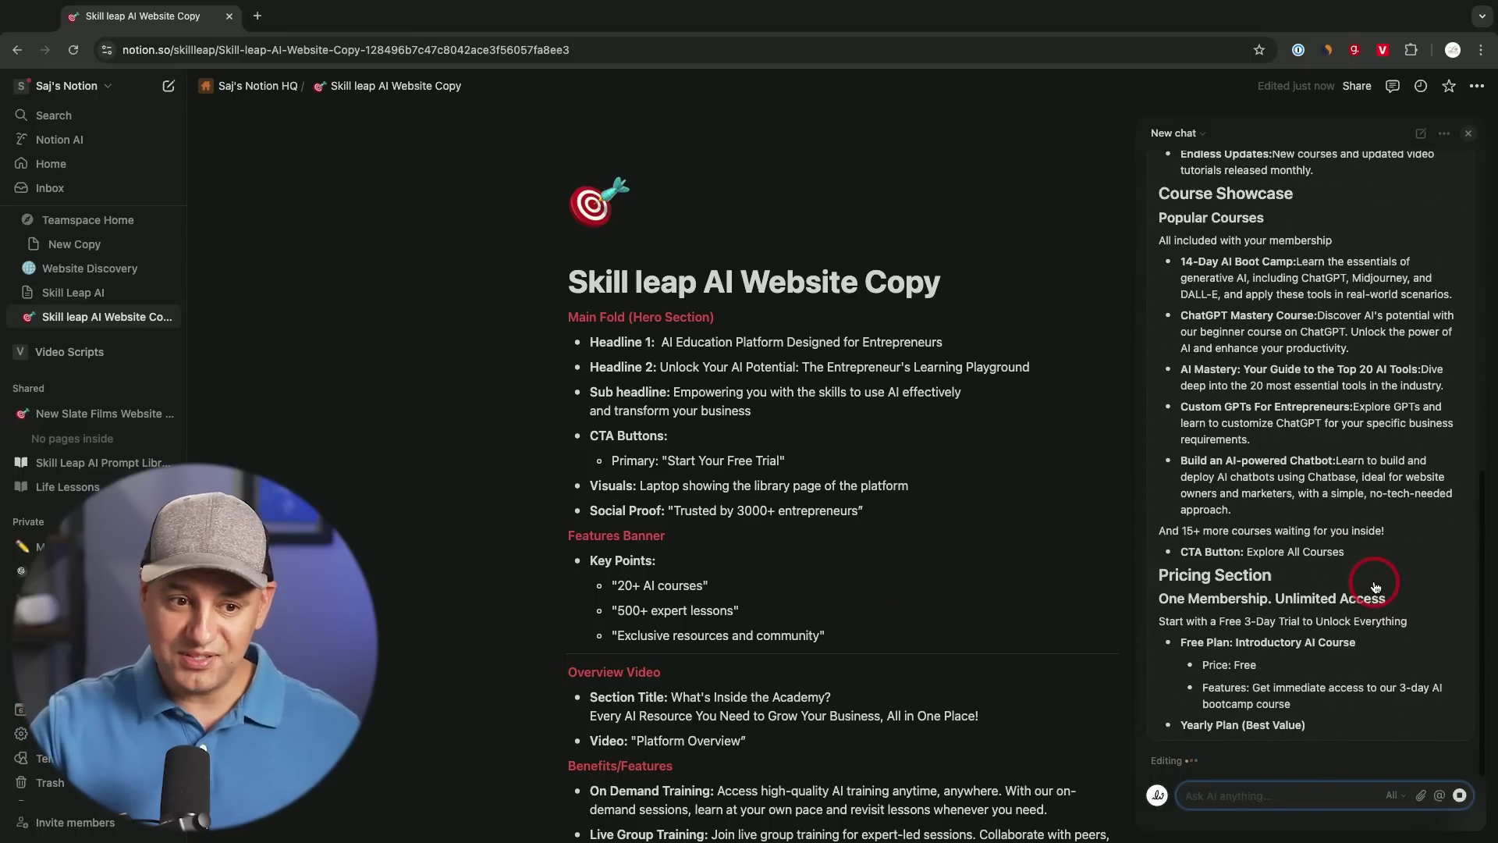
scroll(1370, 580, up, 5)
scroll(1334, 568, up, 2)
scroll(1319, 550, down, 10)
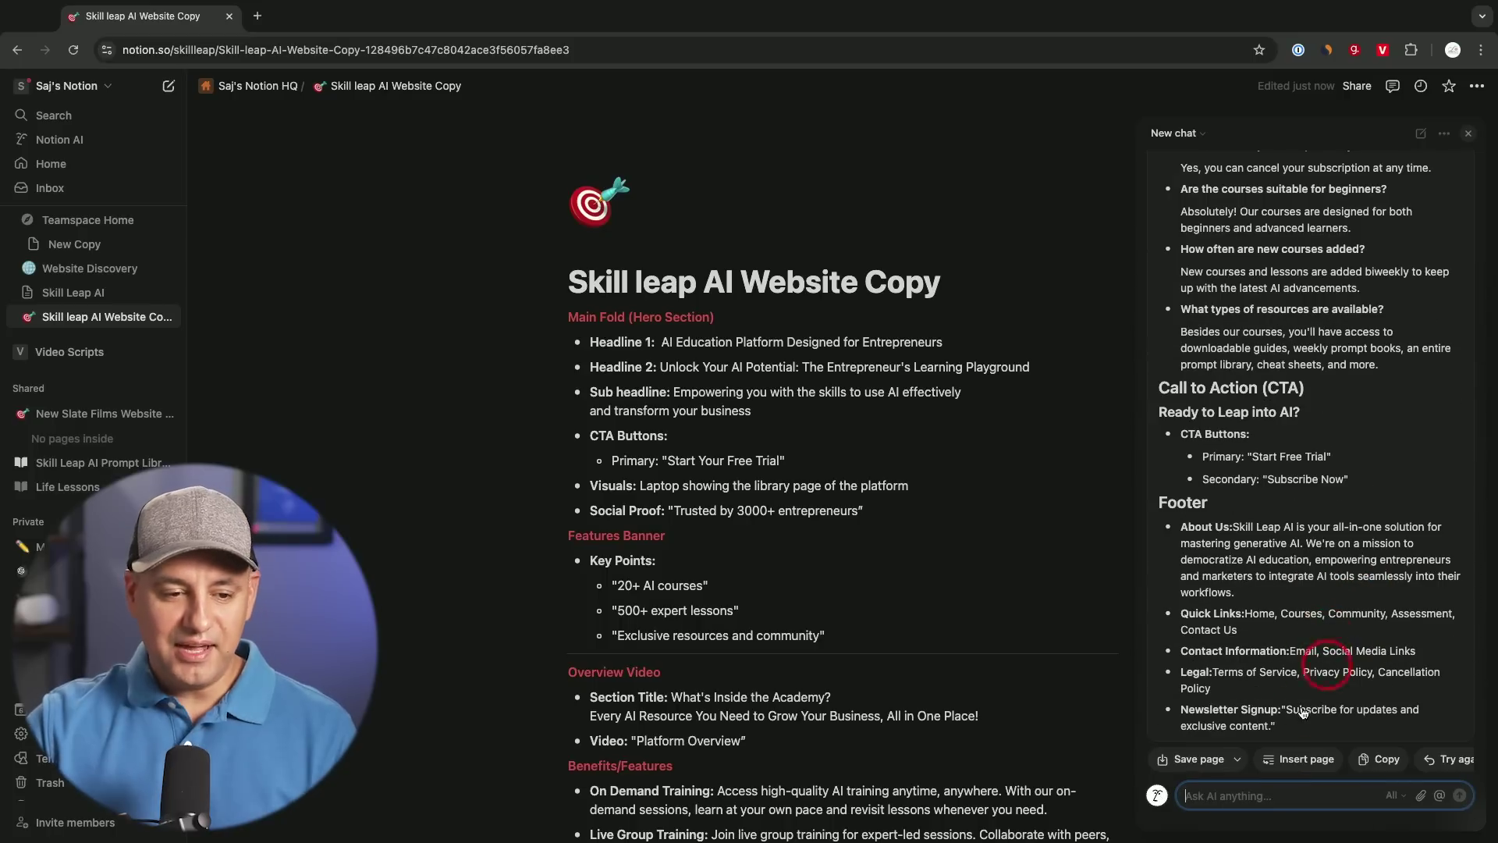
Save the AI's rewritten website copy, complete through CTA and footer, as a new page.
click(1297, 761)
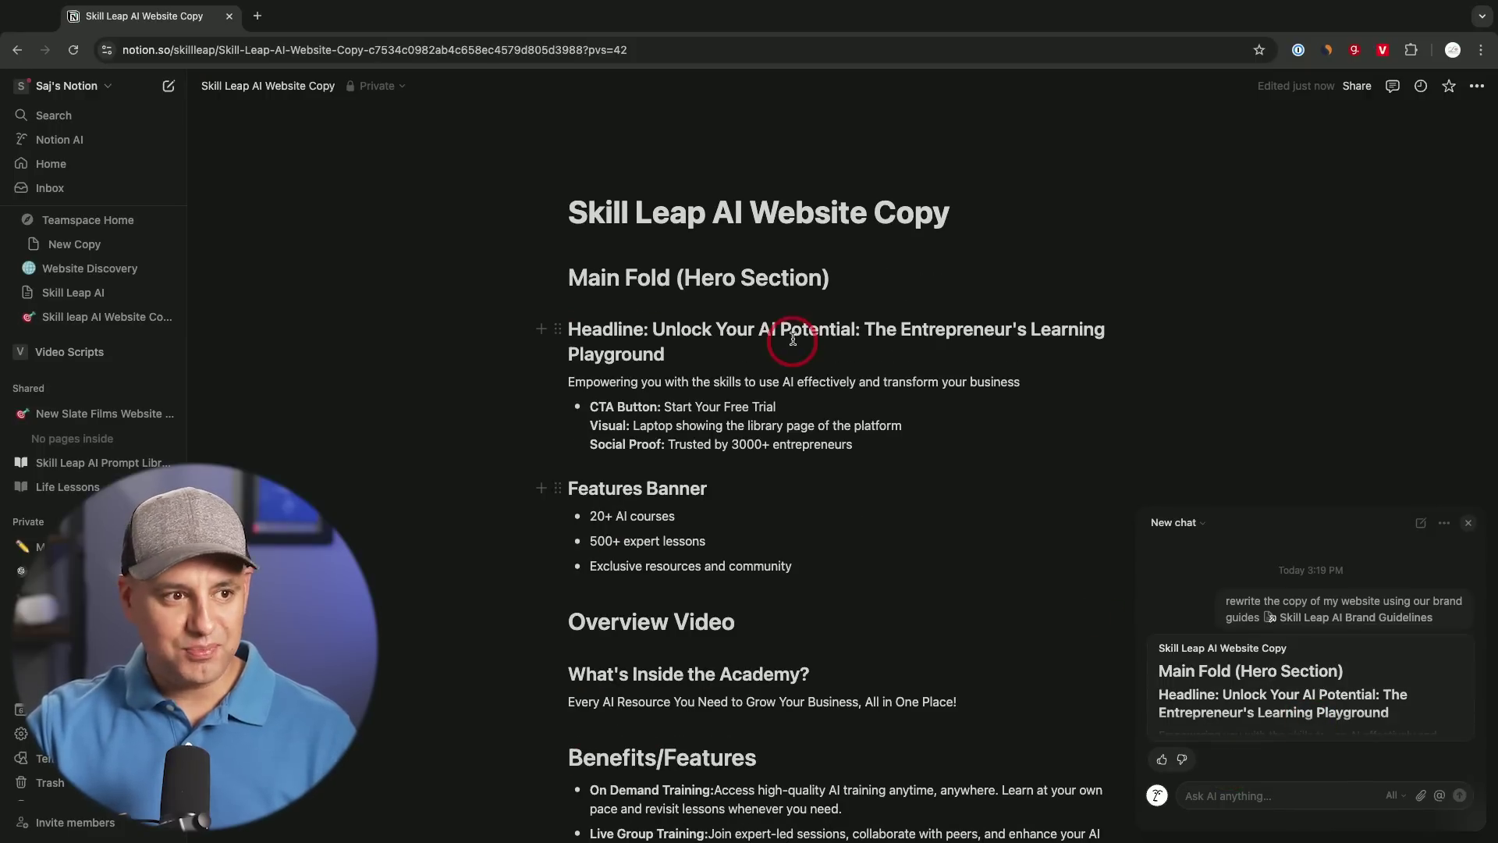
mouse_move(759, 212)
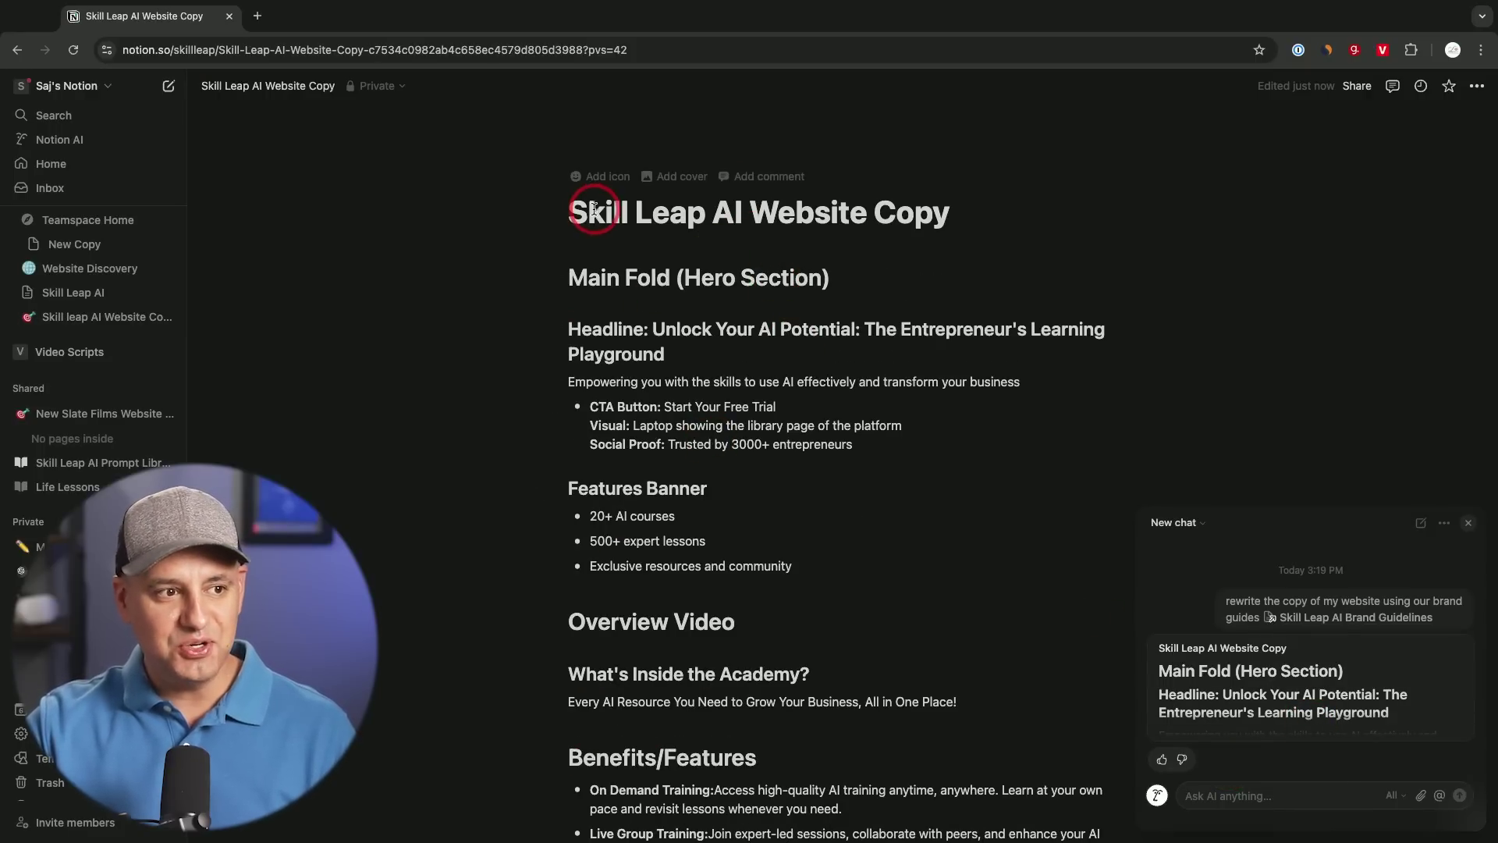
Append '-v2' to the page title and give the page a space nebula cover.
click(950, 213)
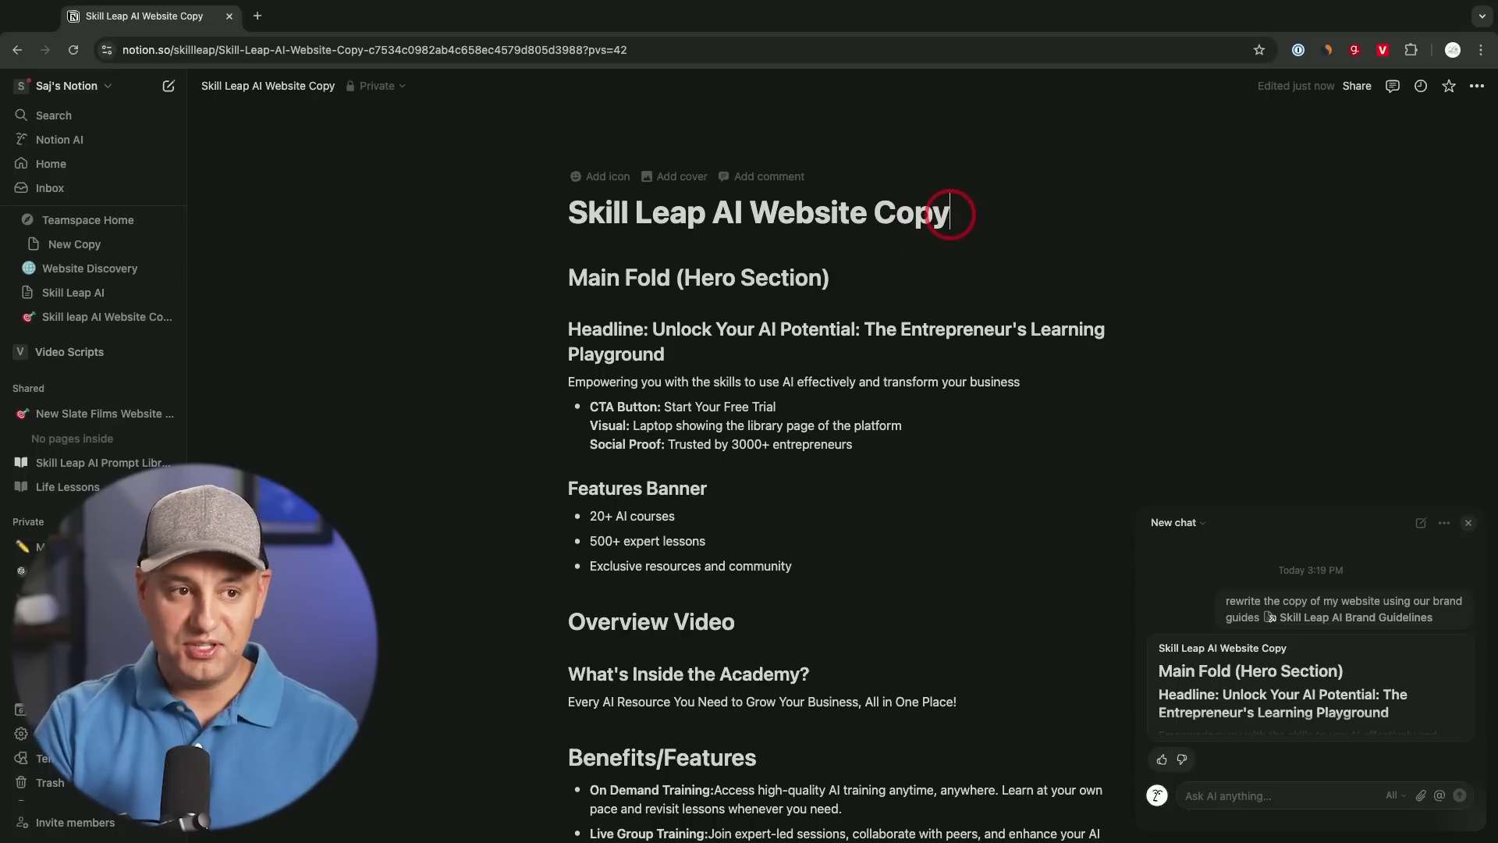
text(-v2)
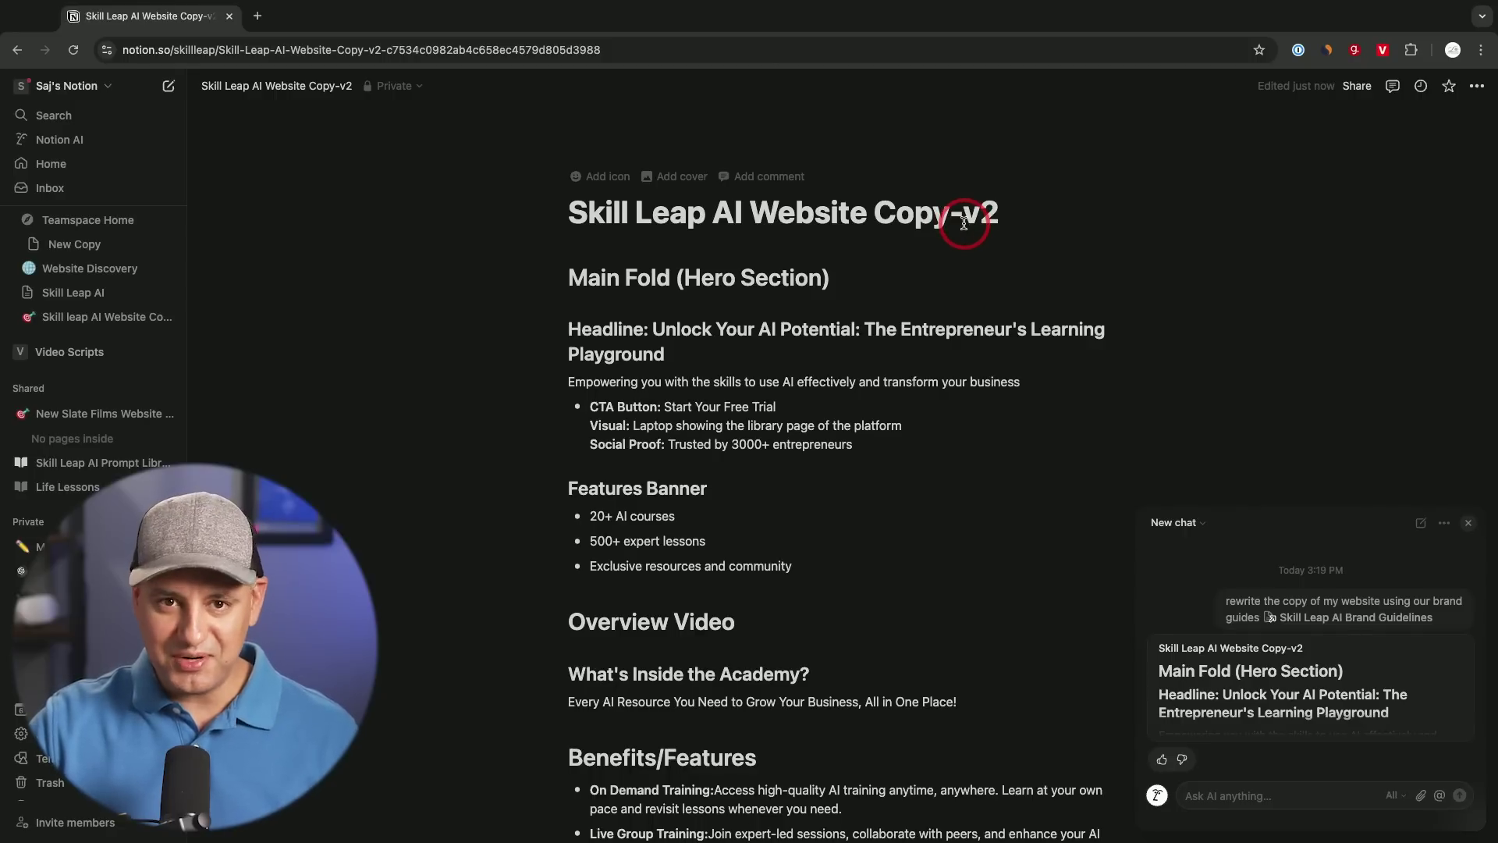
click(654, 179)
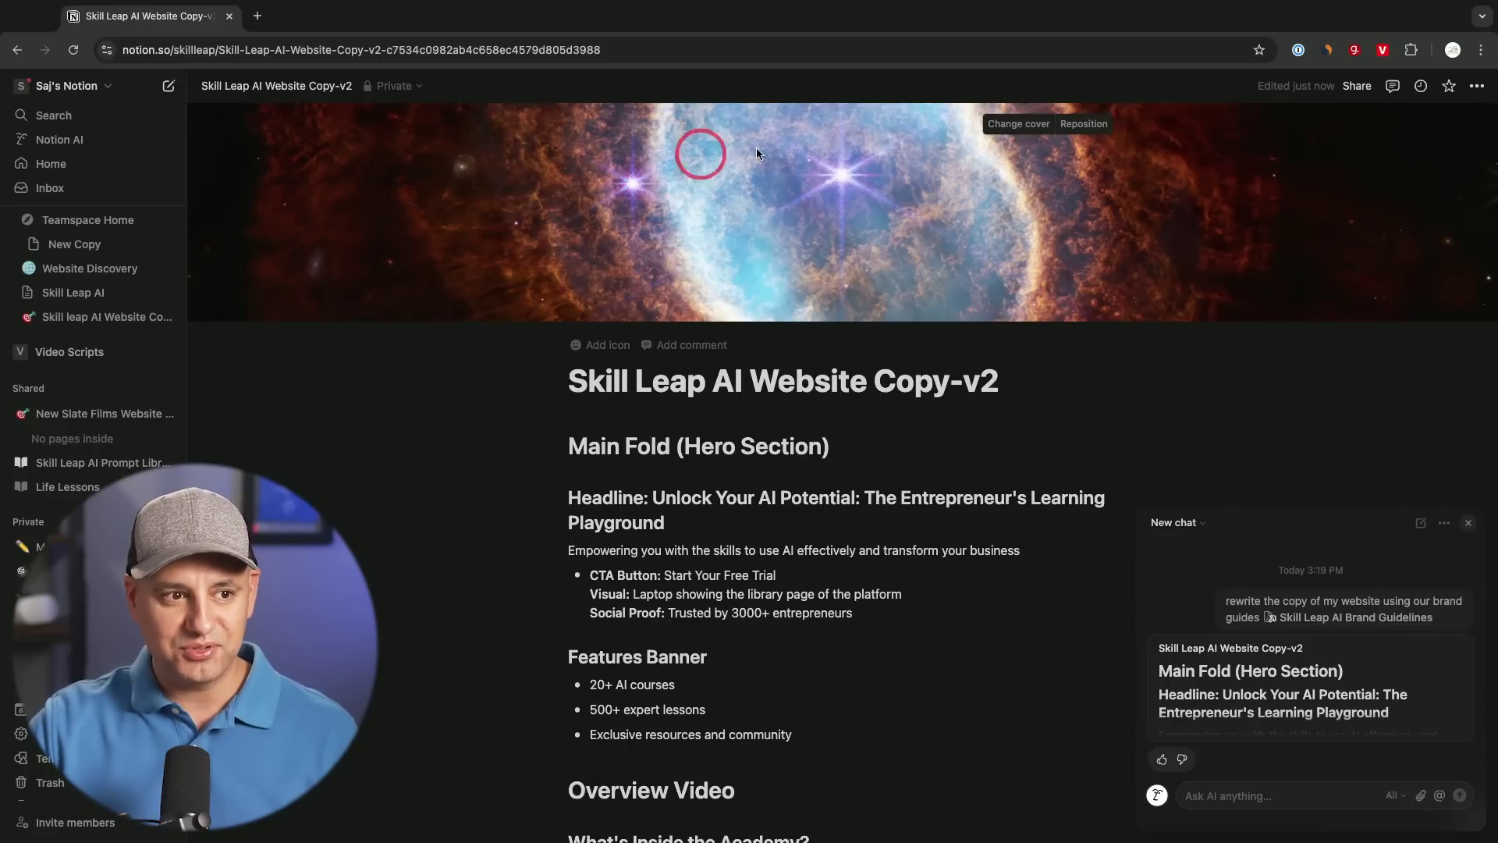
click(1007, 124)
scroll(1030, 468, down, 3)
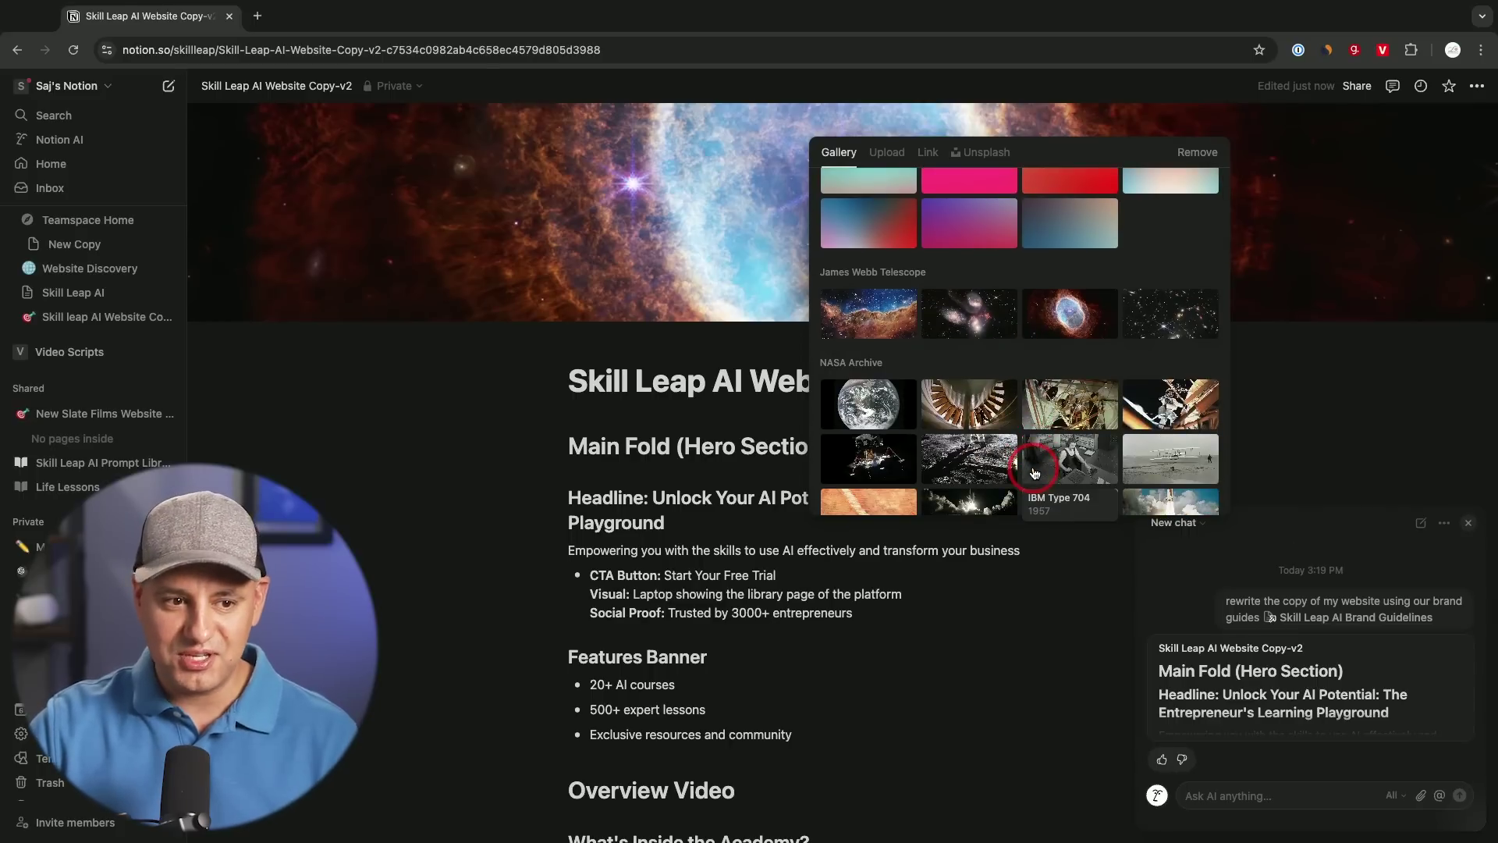
scroll(994, 457, down, 2)
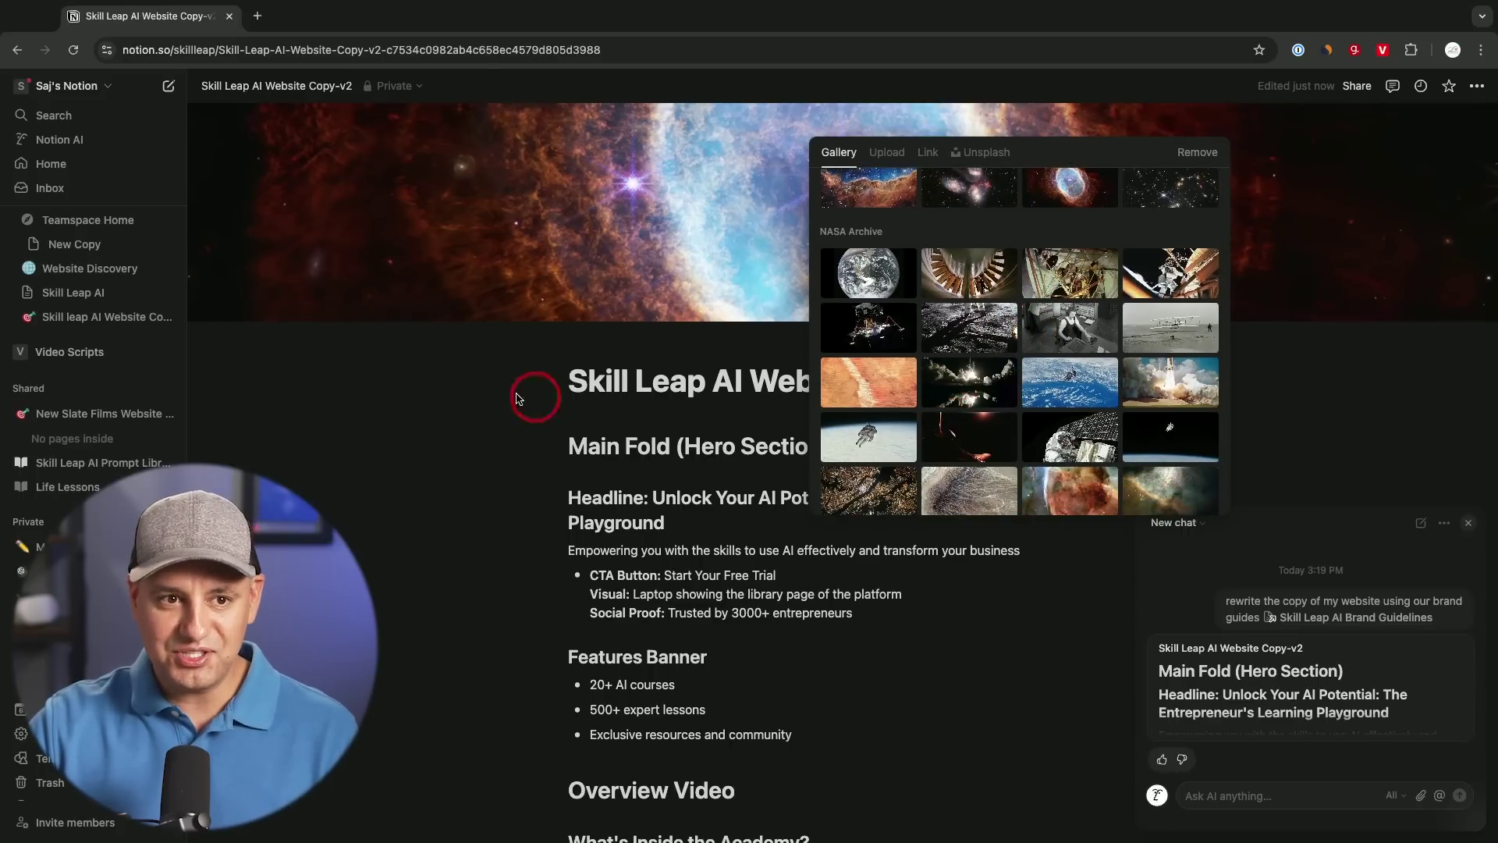
click(486, 396)
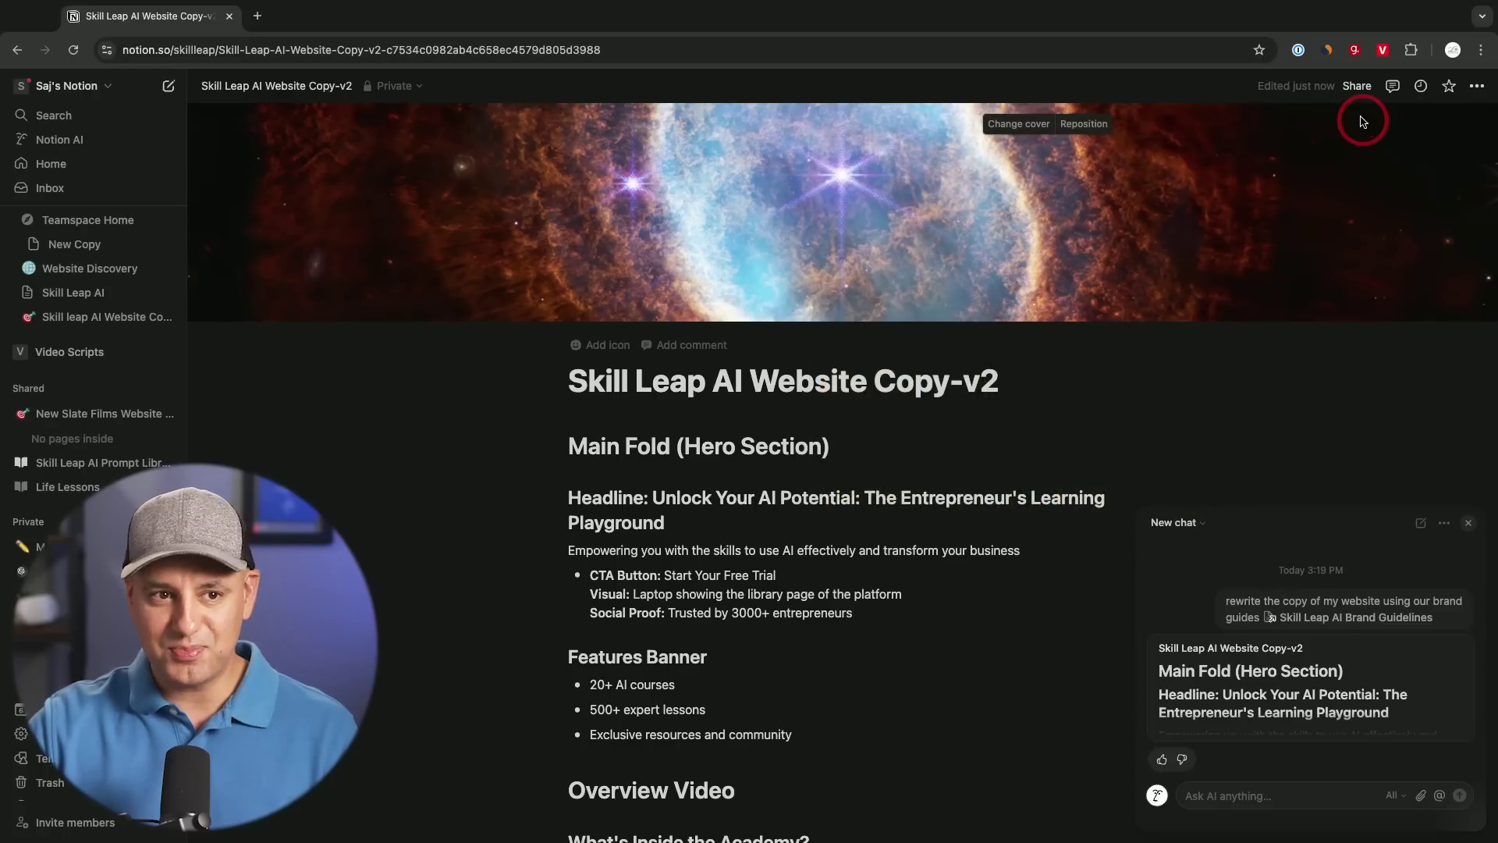
Check the page's Publish-to-web sharing options, then close them.
click(1355, 86)
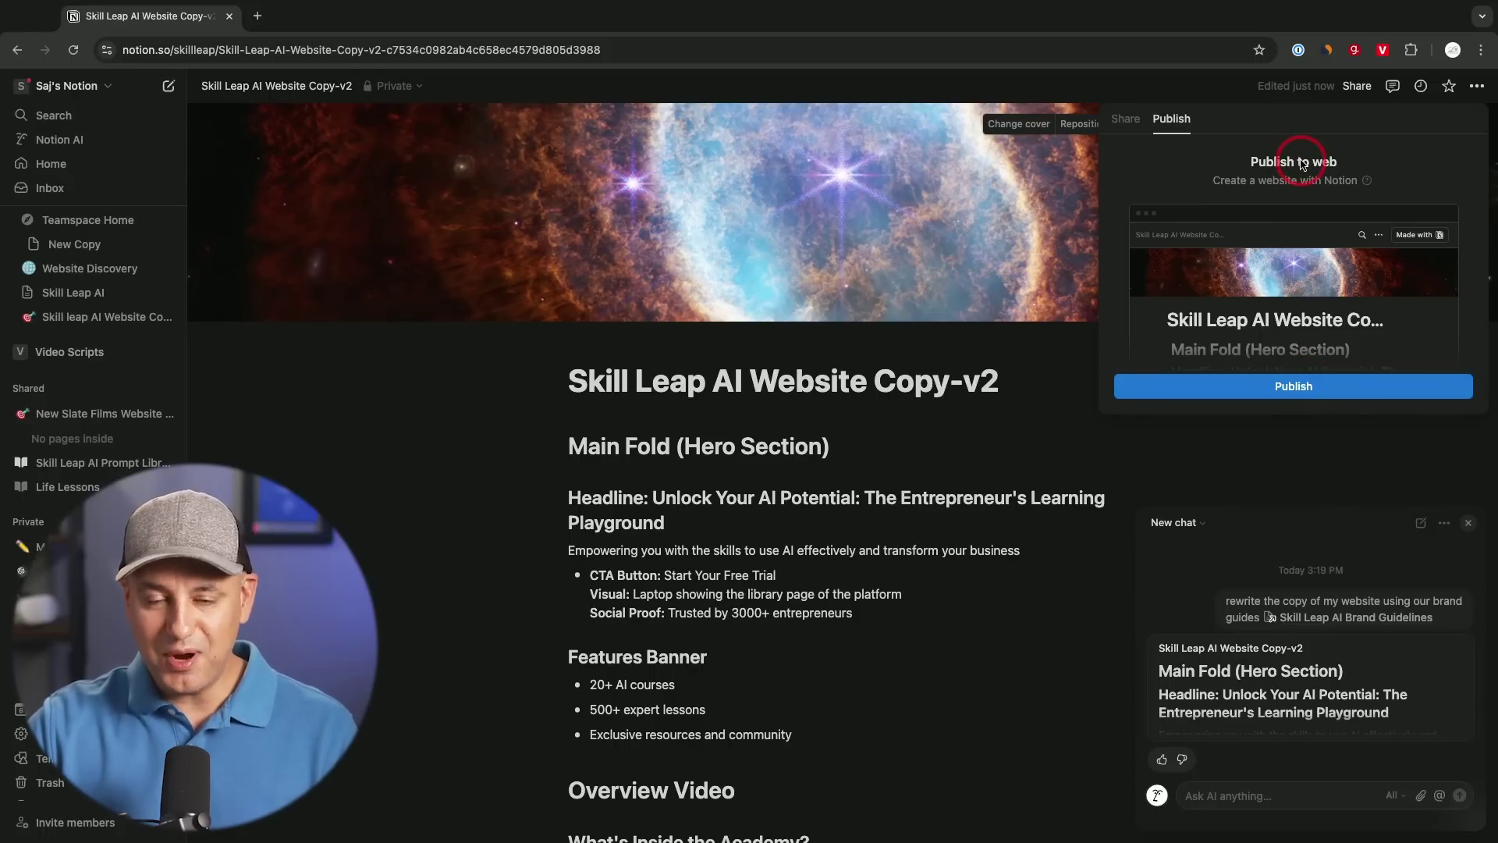
click(807, 406)
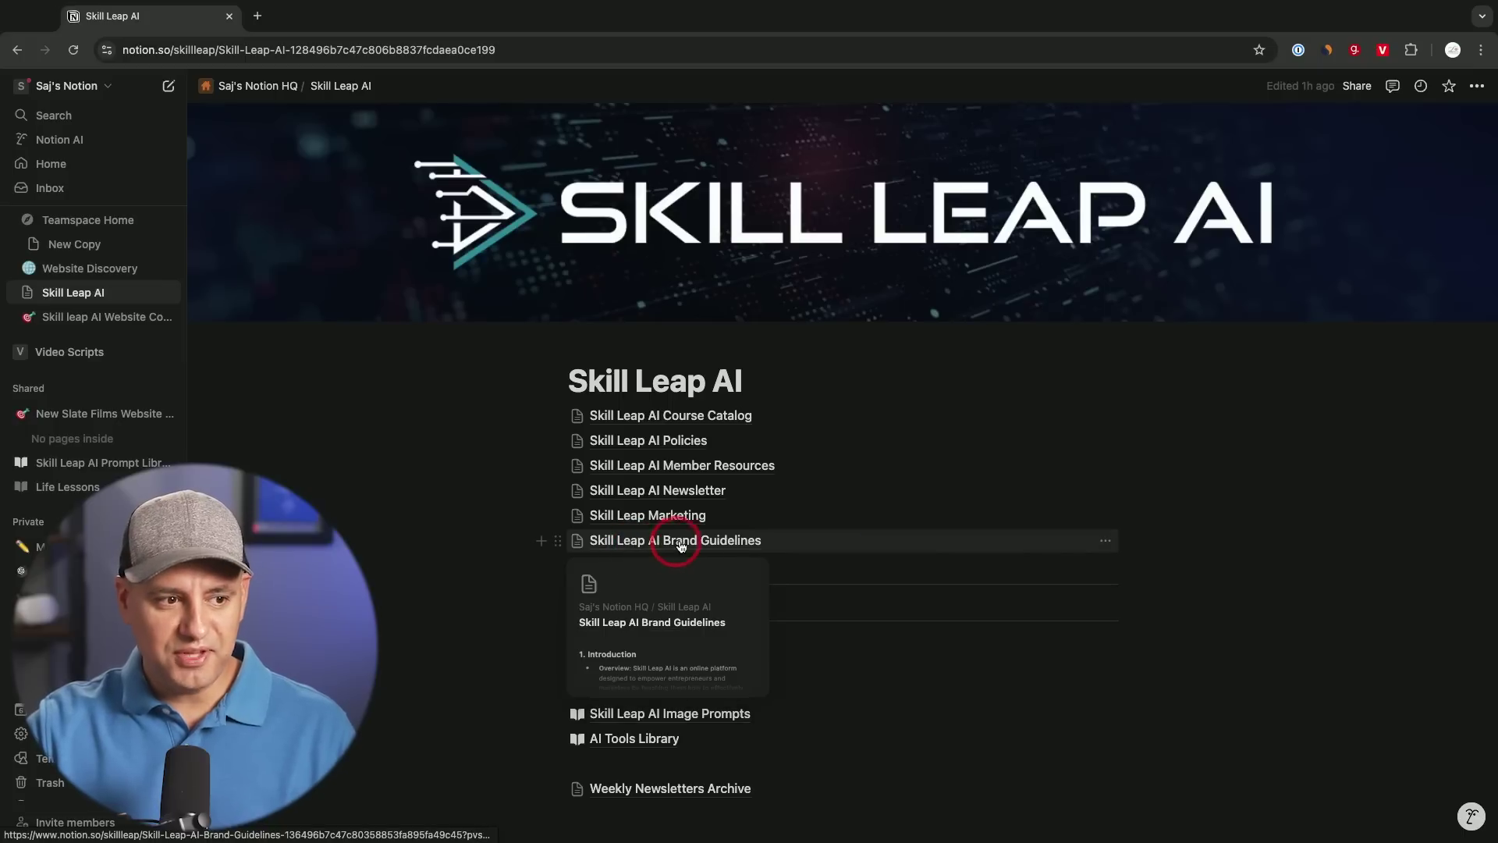
Read through the Skill Leap AI Brand Guidelines page, briefly opening and closing the Notion AI chat.
click(681, 543)
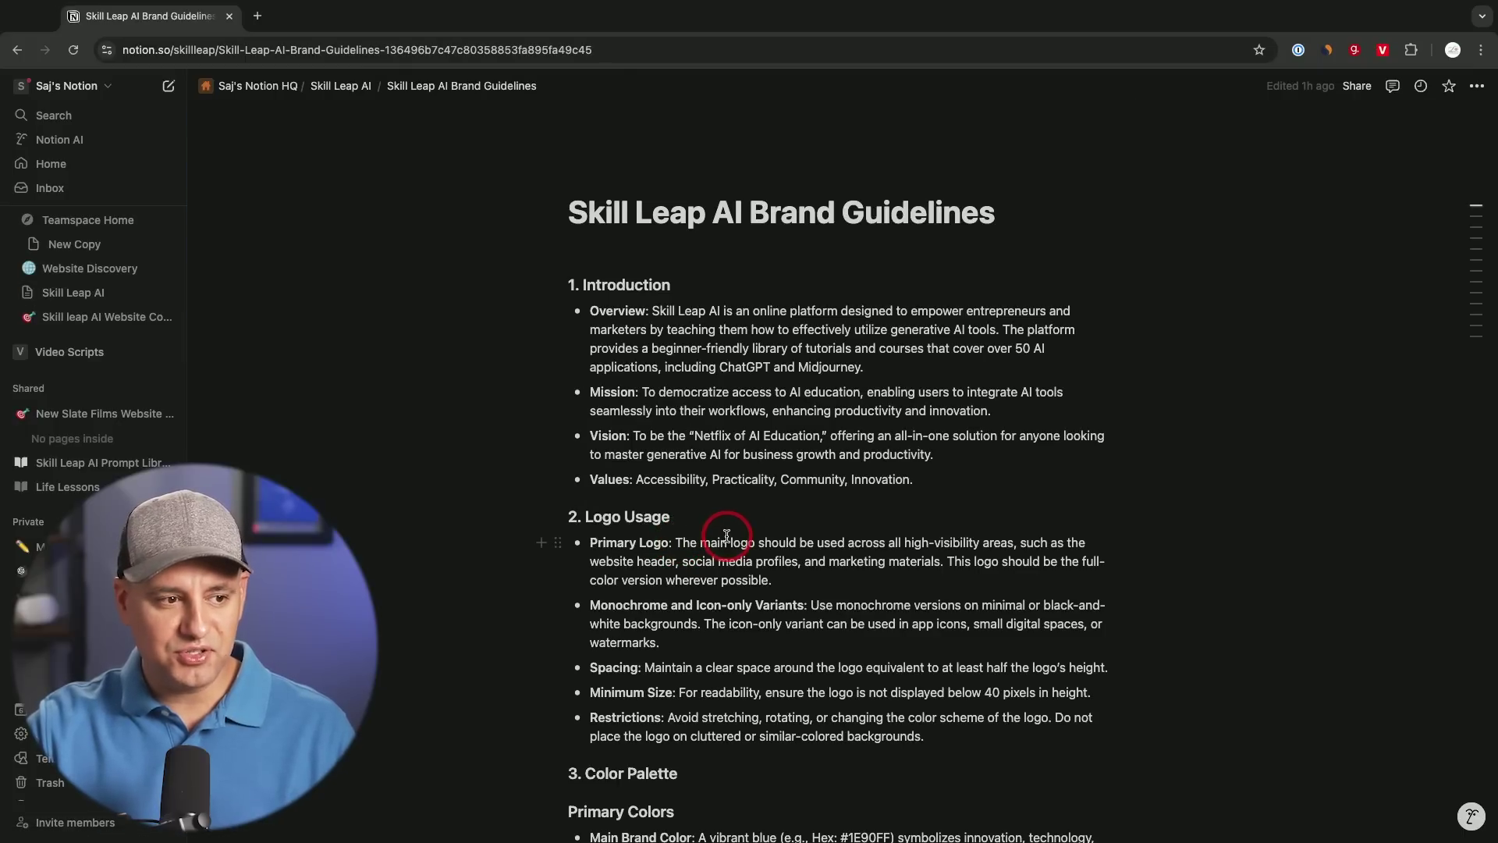
scroll(732, 527, down, 2)
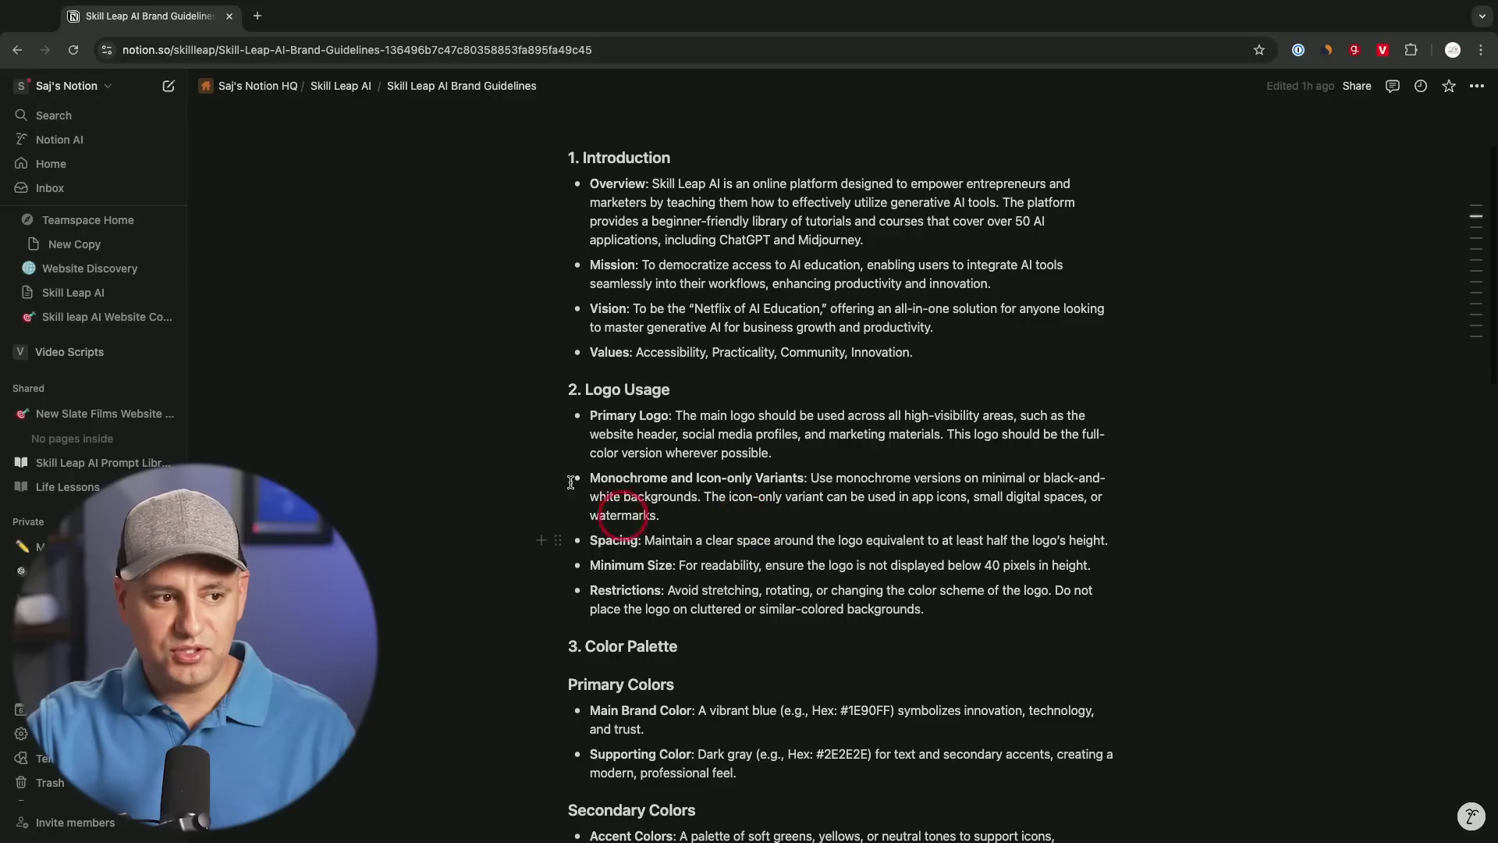
scroll(751, 361, down, 3)
scroll(752, 361, down, 3)
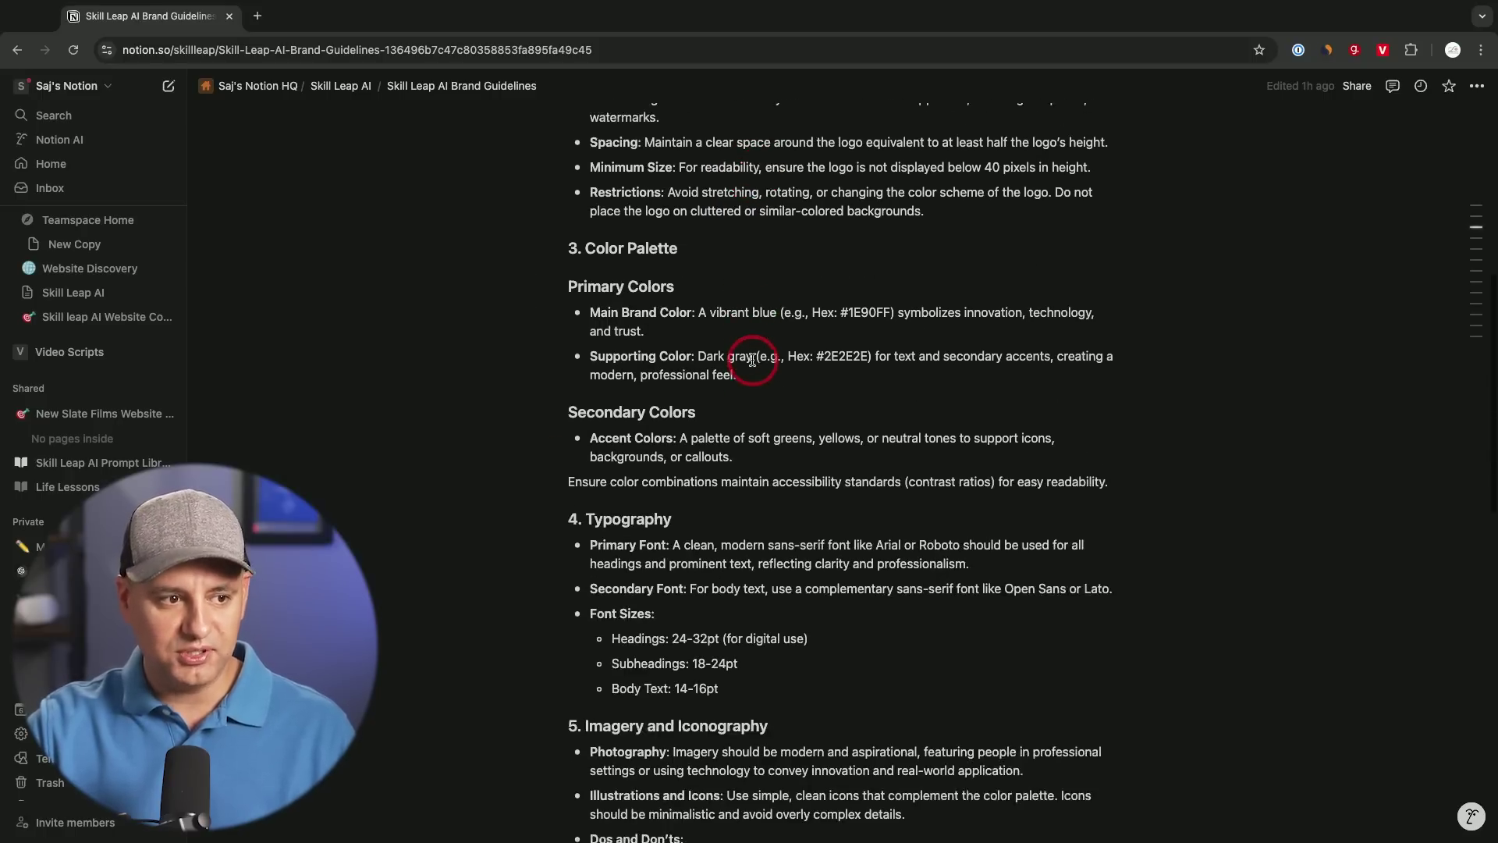
scroll(752, 360, down, 1)
scroll(753, 361, down, 2)
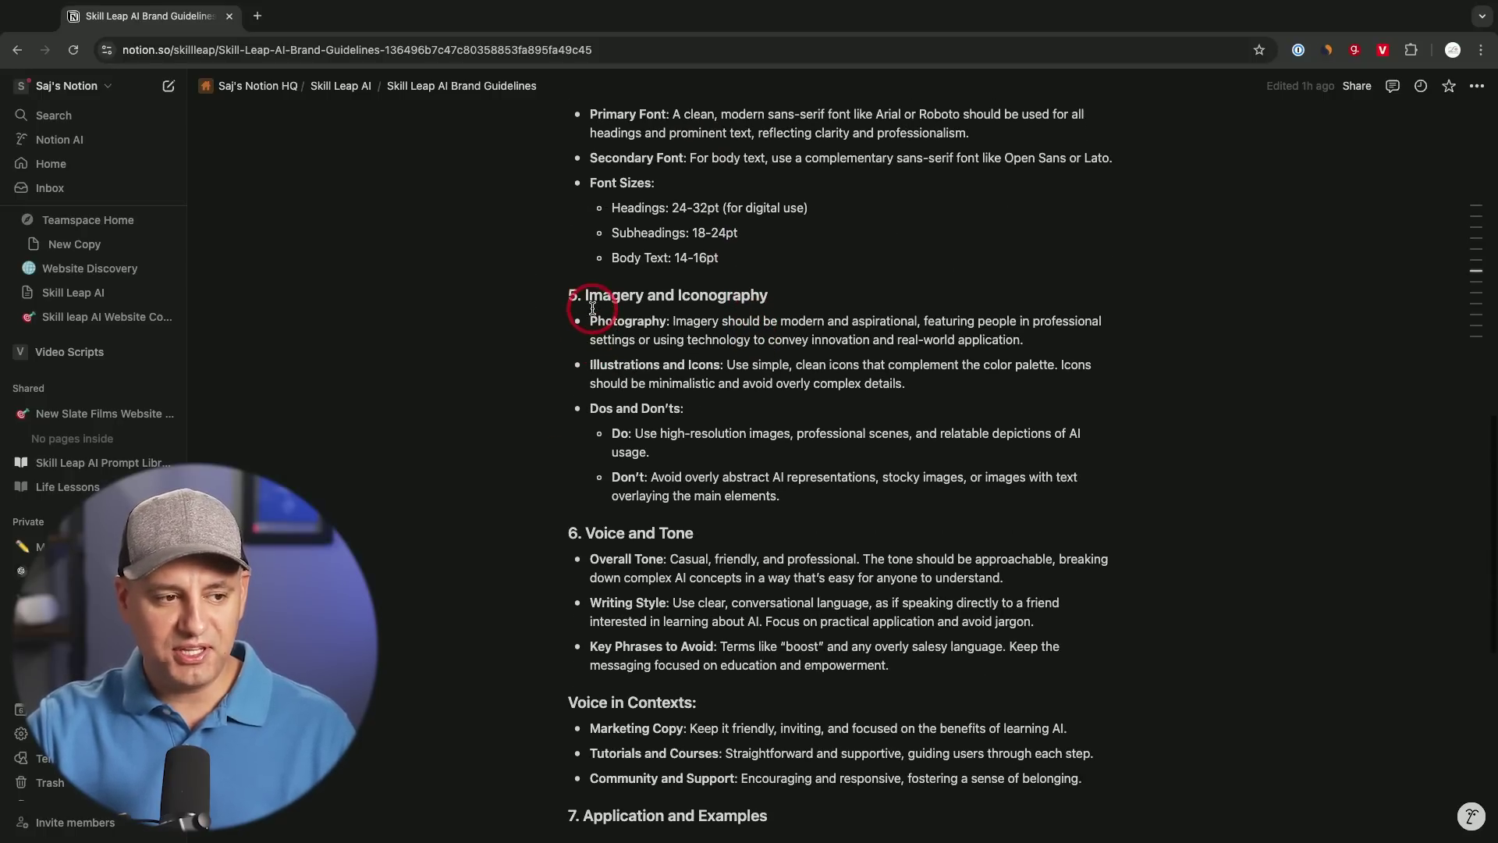
scroll(633, 516, down, 1)
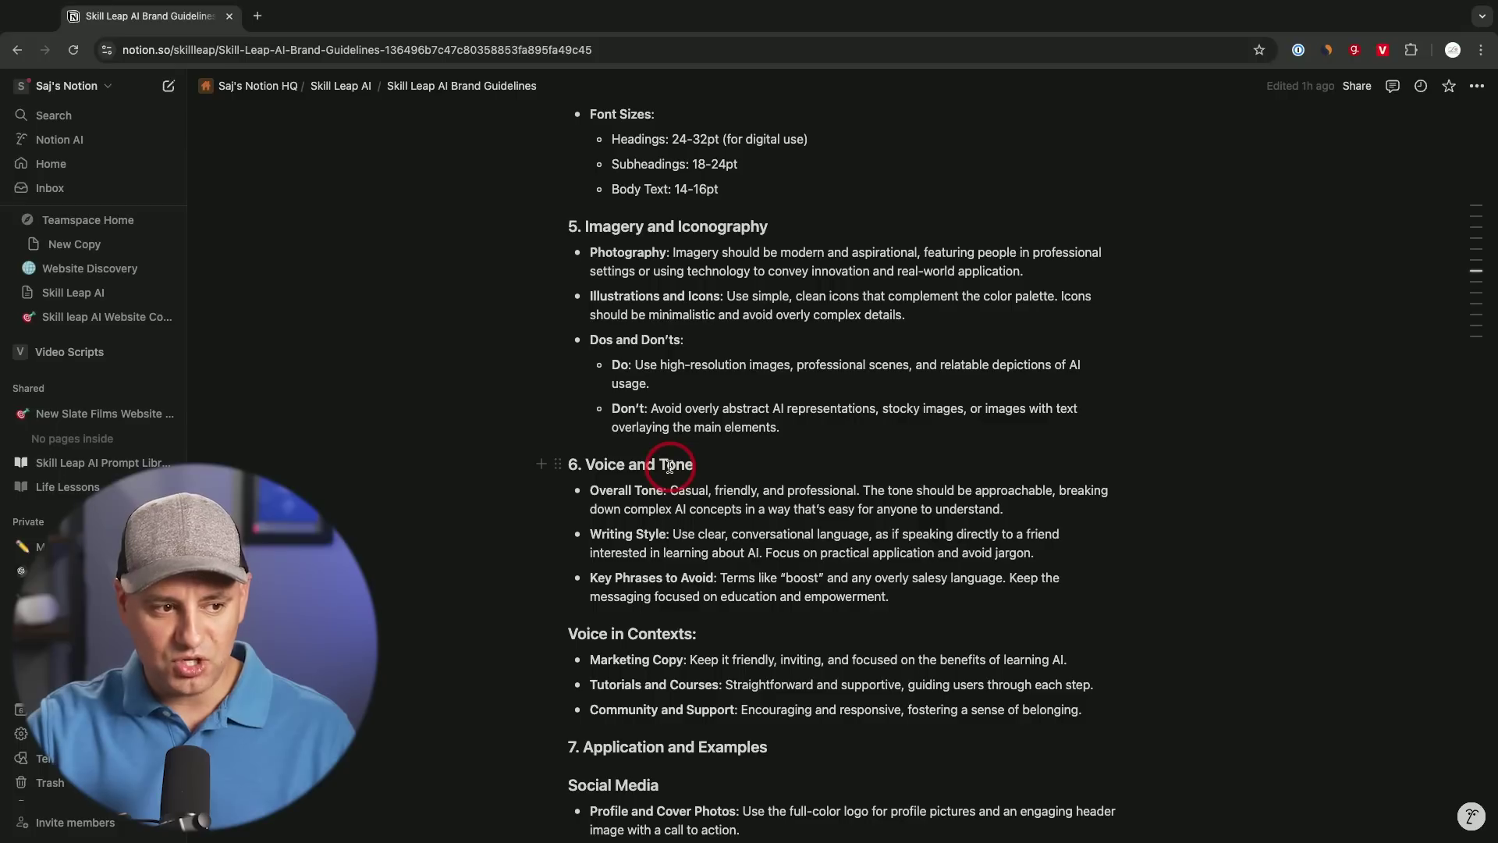
scroll(668, 468, down, 1)
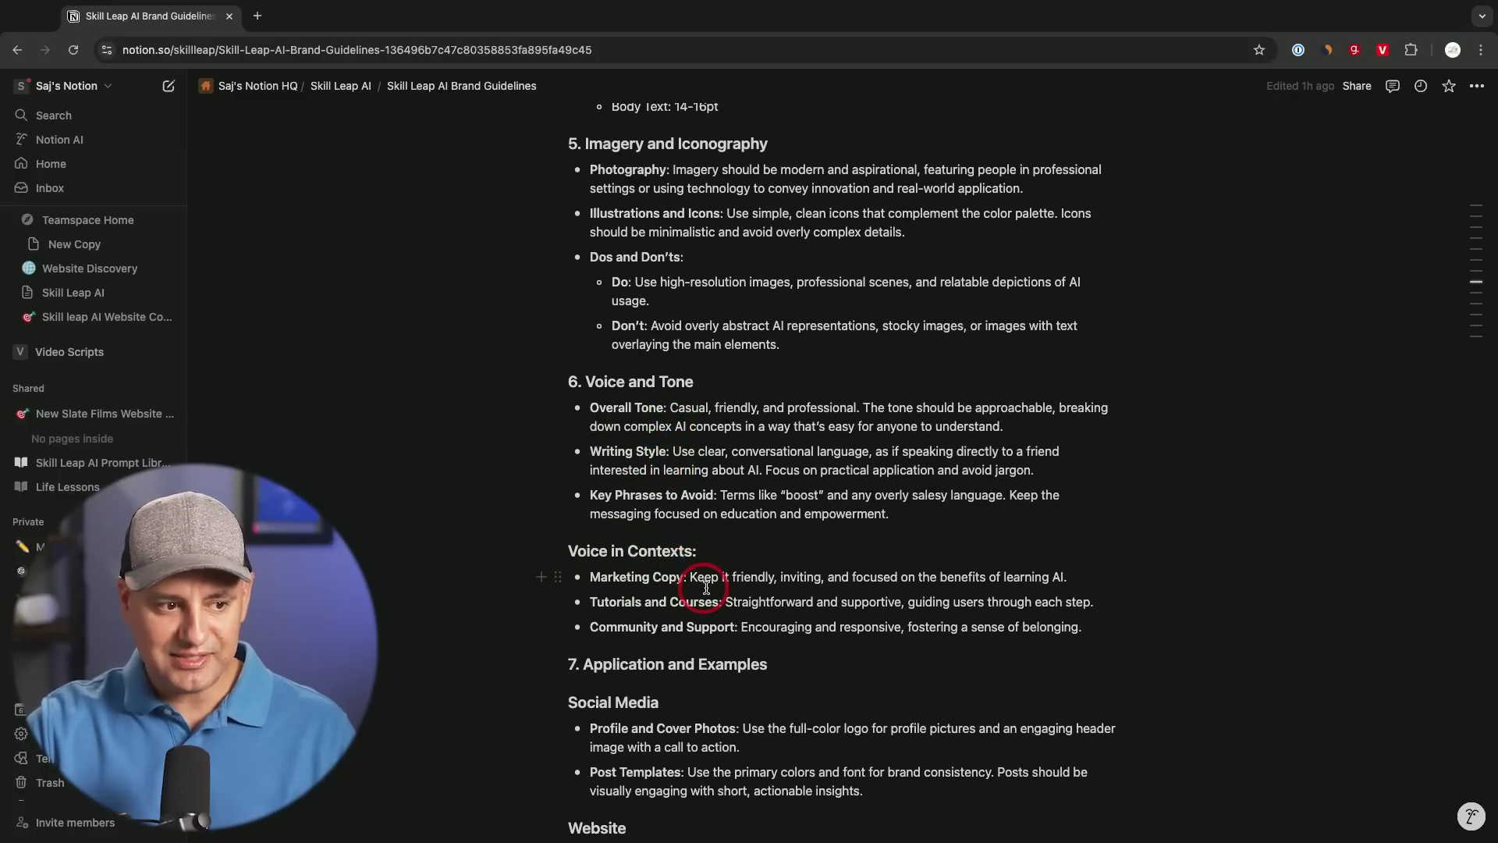
scroll(706, 587, down, 2)
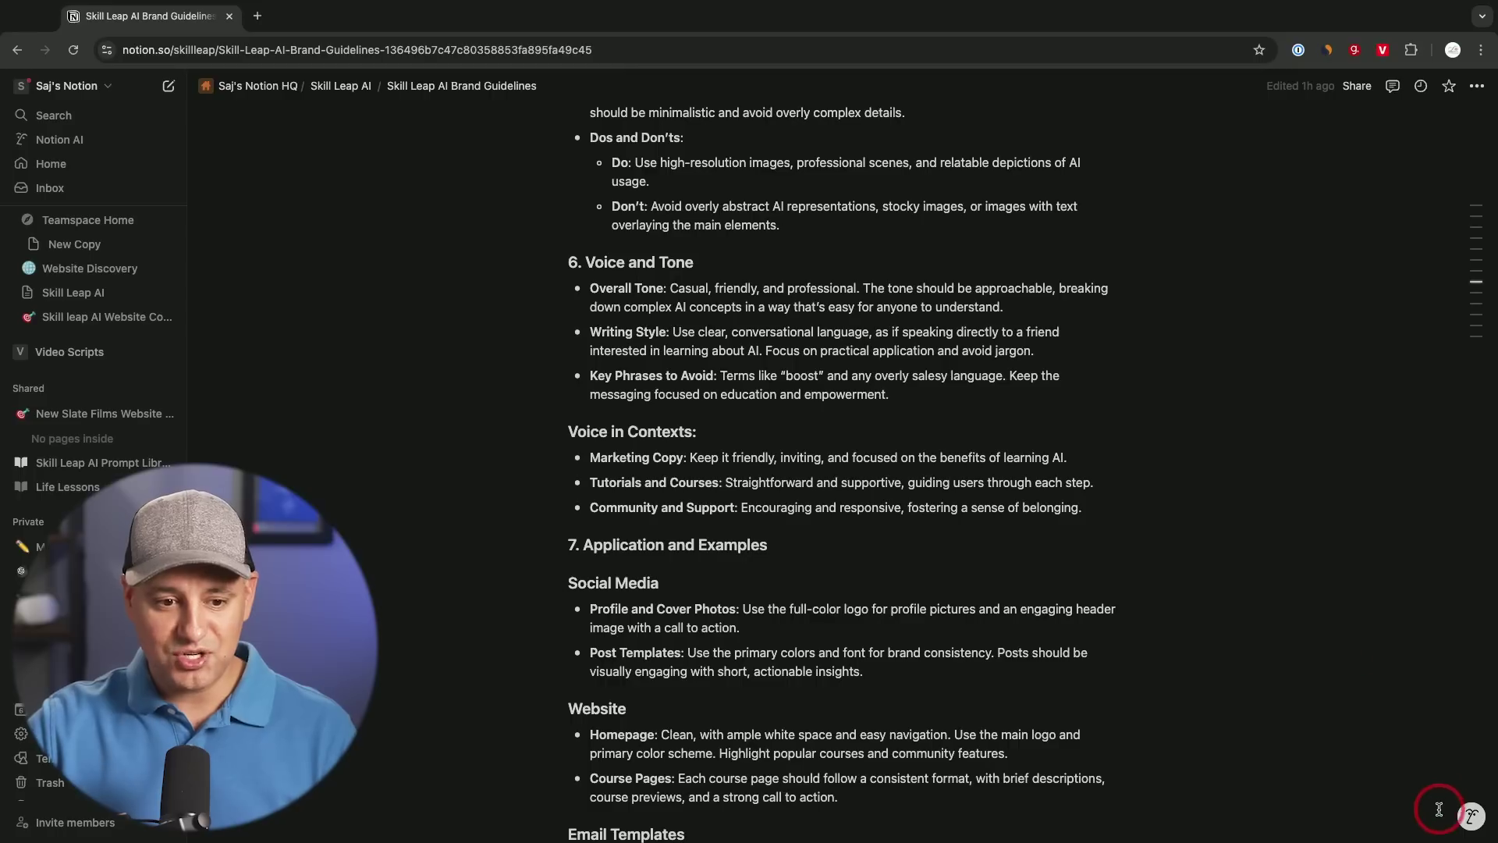
click(1472, 815)
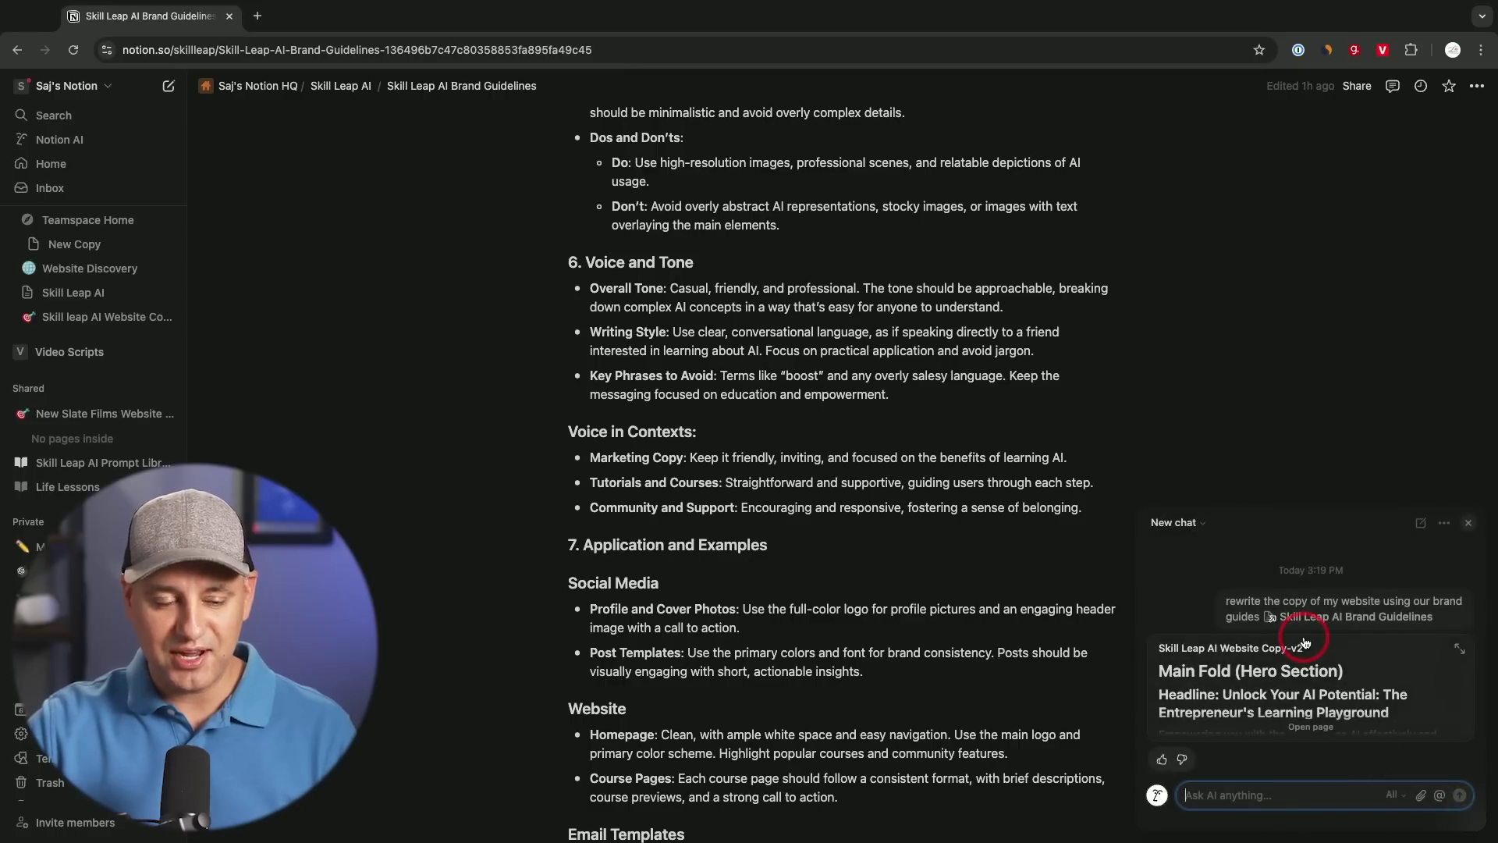
click(1470, 523)
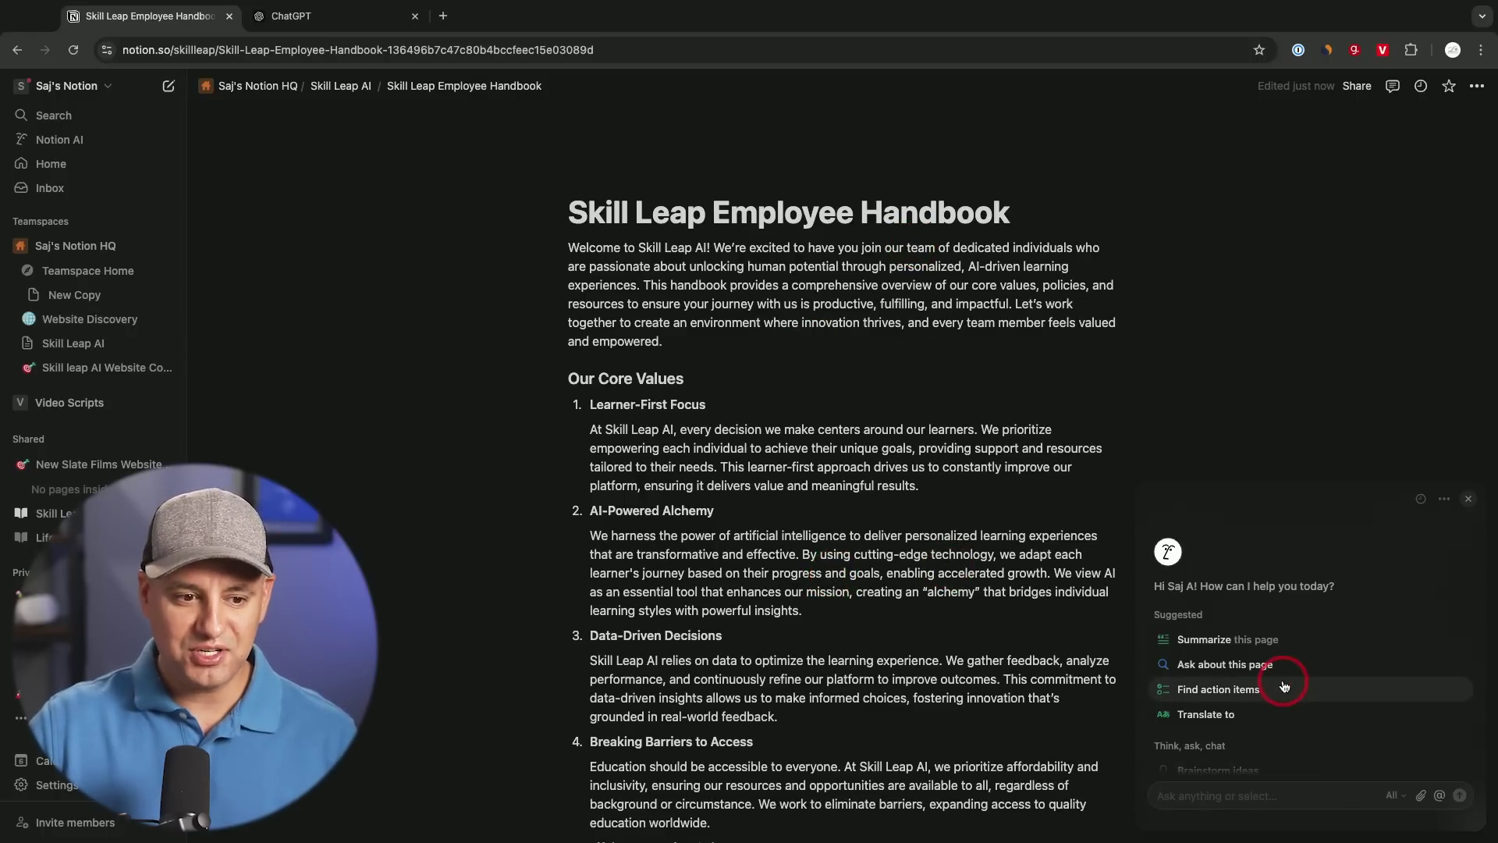
Ask Notion AI about the handbook's dress code and view the cited Personal Expression passage.
click(1240, 794)
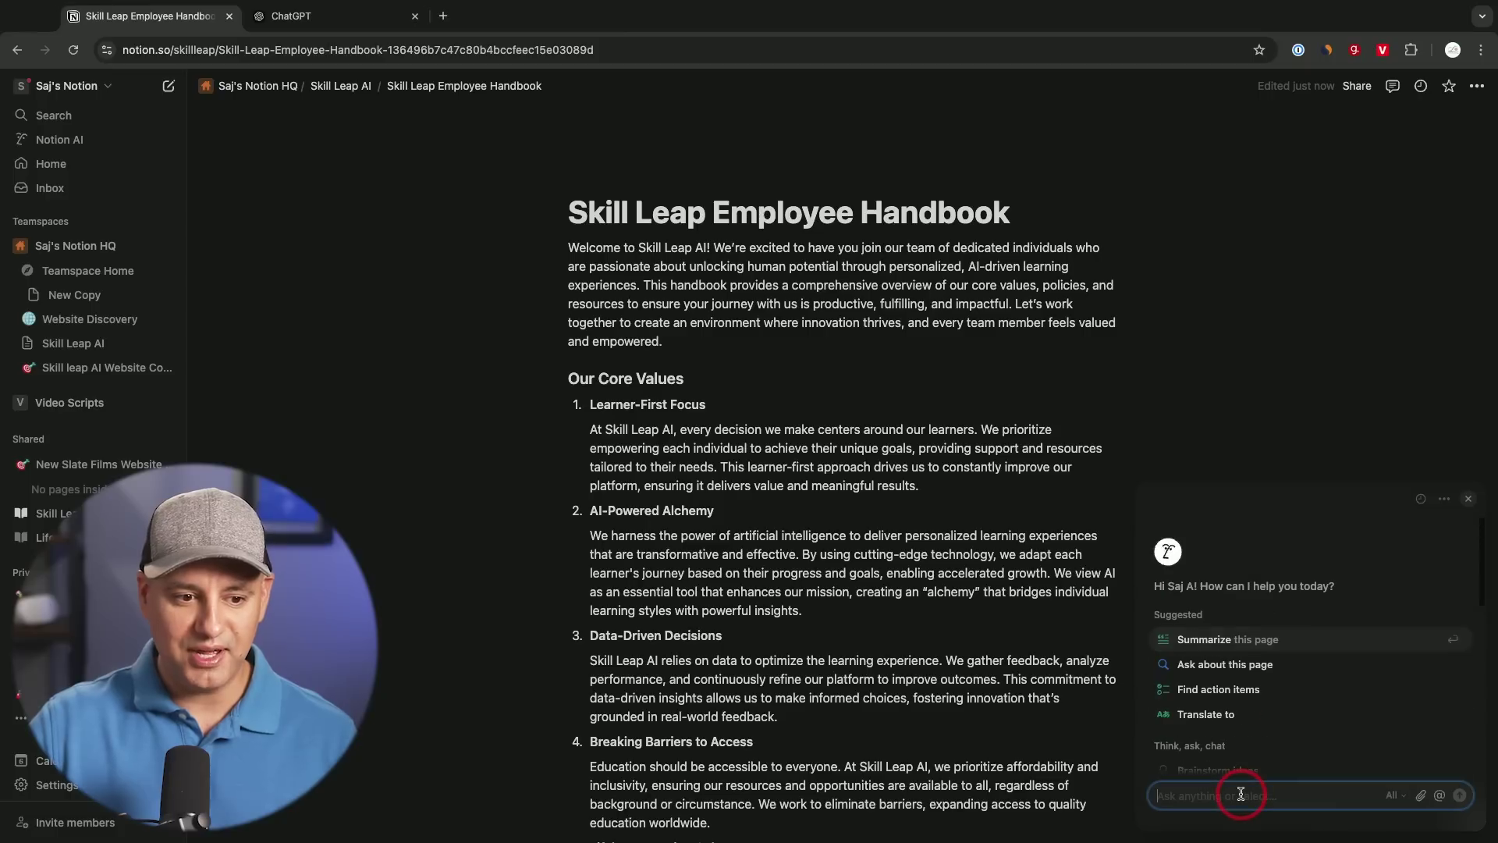
text(what's our dress code policy)
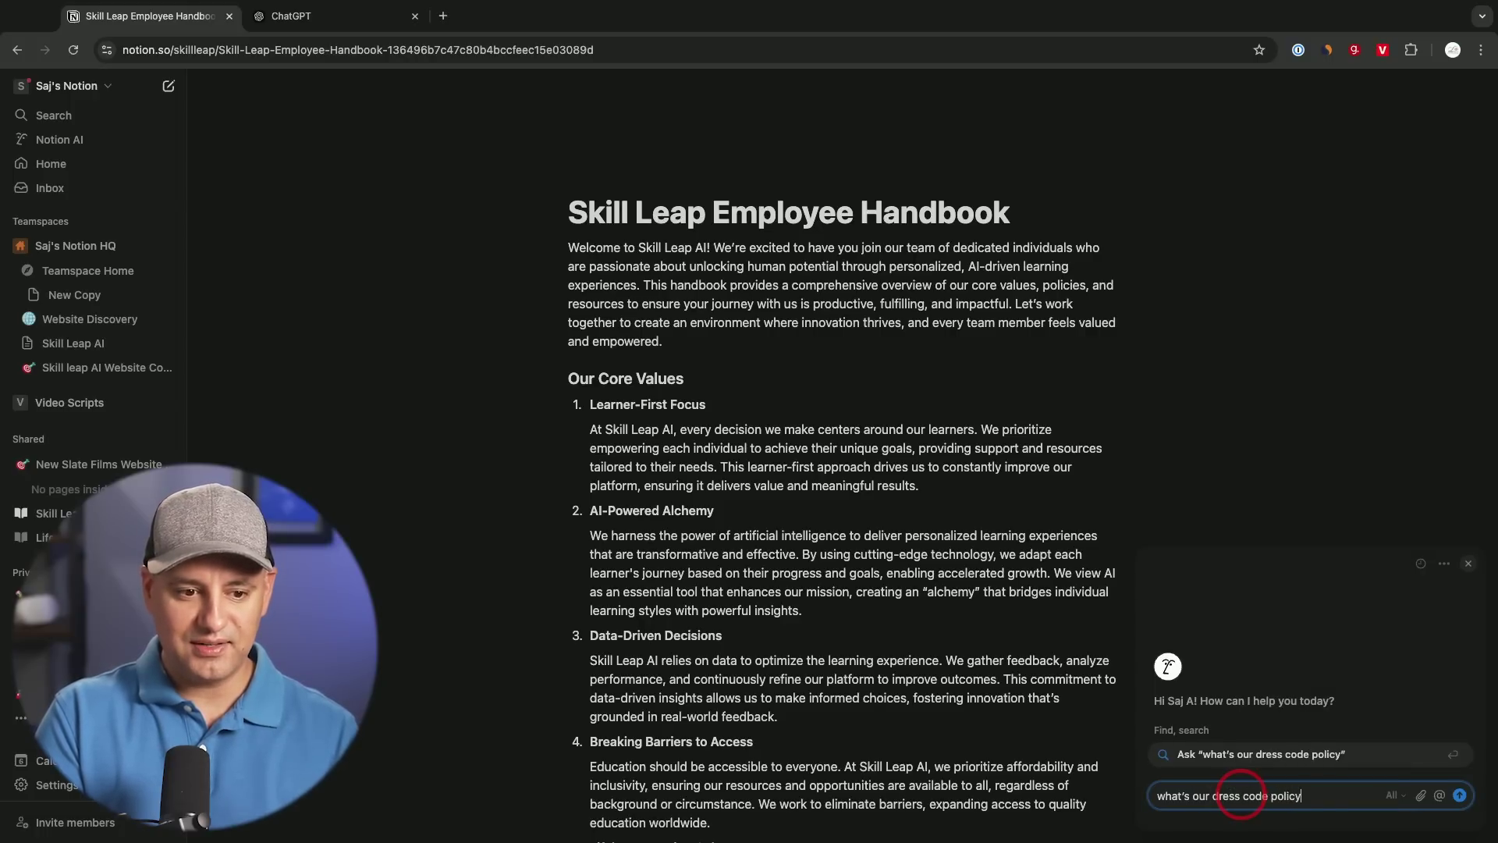
key(Return)
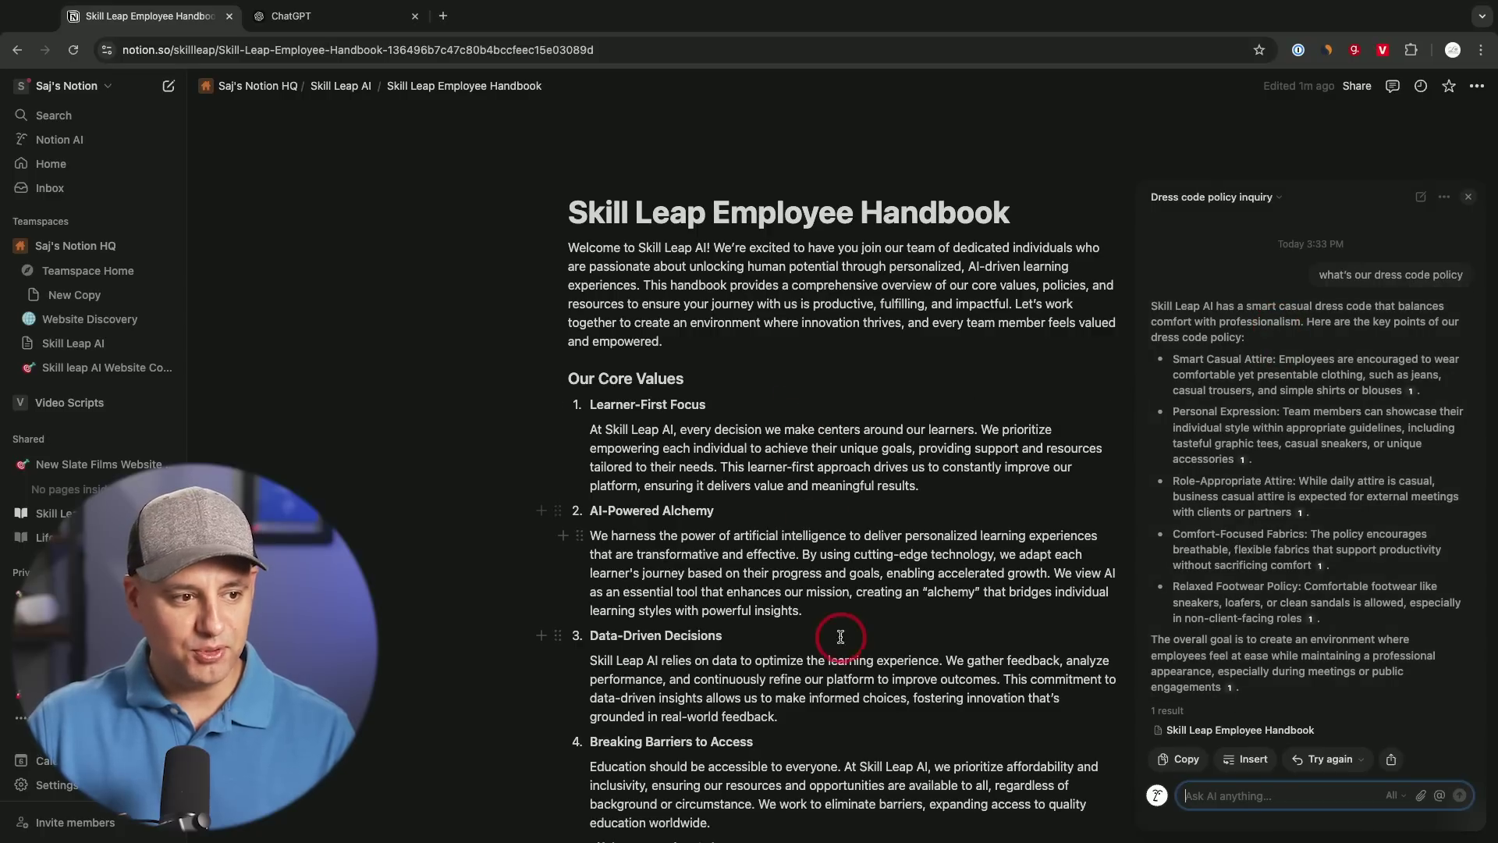
click(1243, 460)
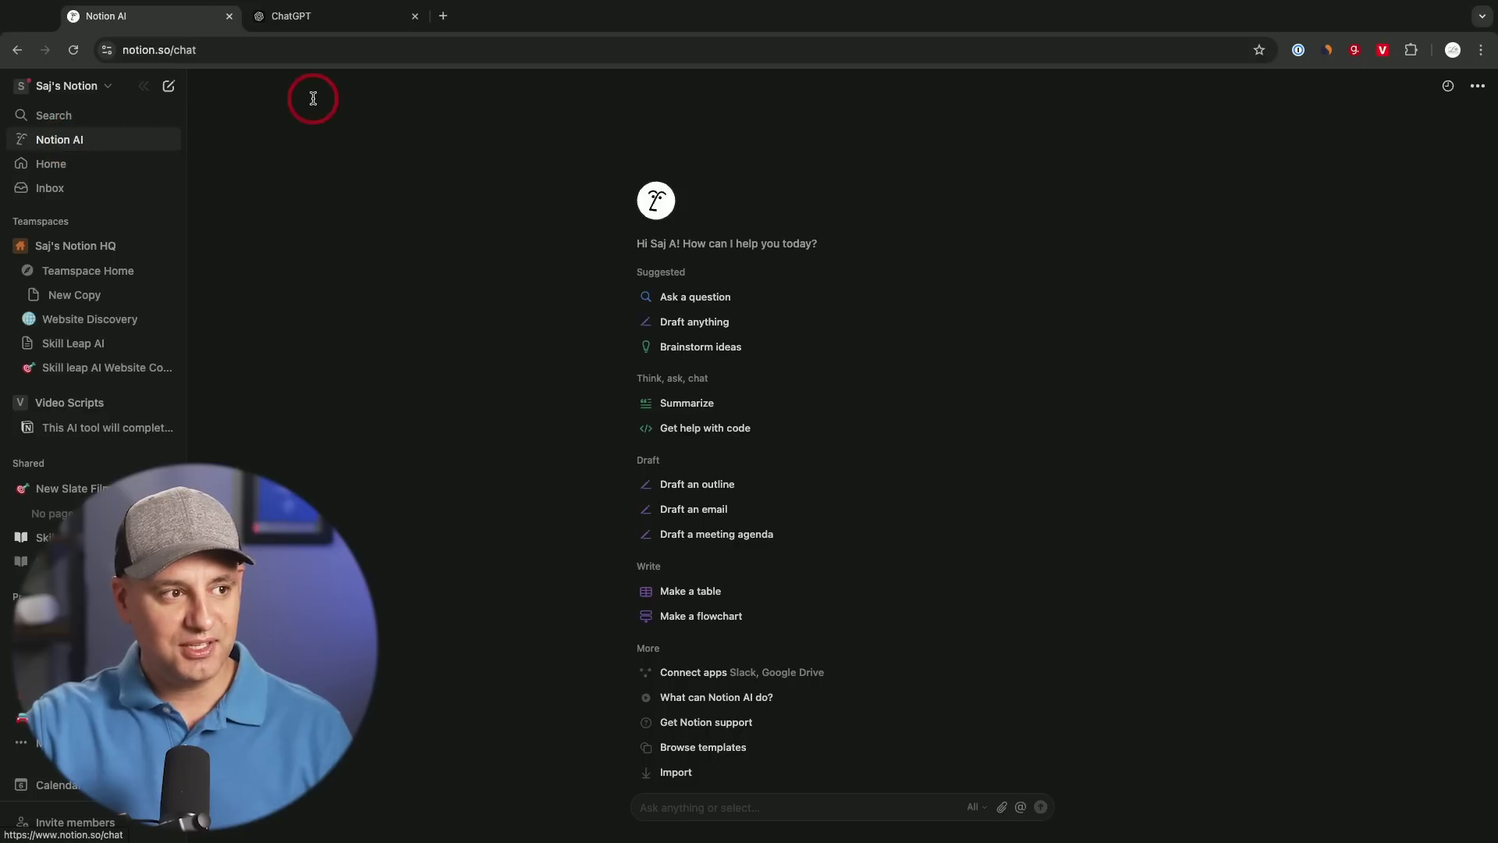
scroll(680, 294, up, 1)
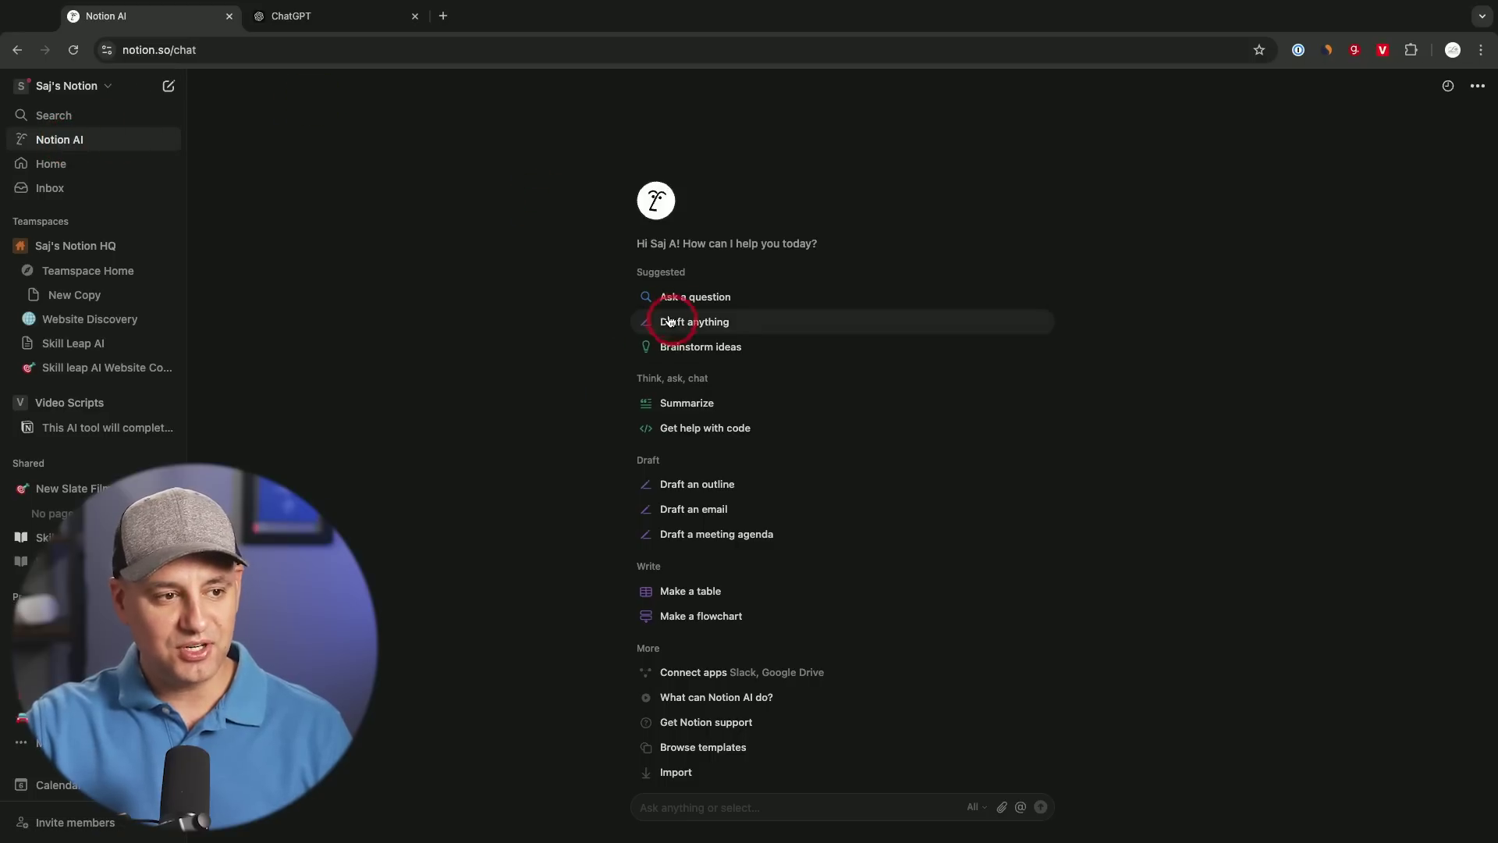
Open the ChatGPT course brainstorming chat and expand its AI knowledge source.
click(698, 351)
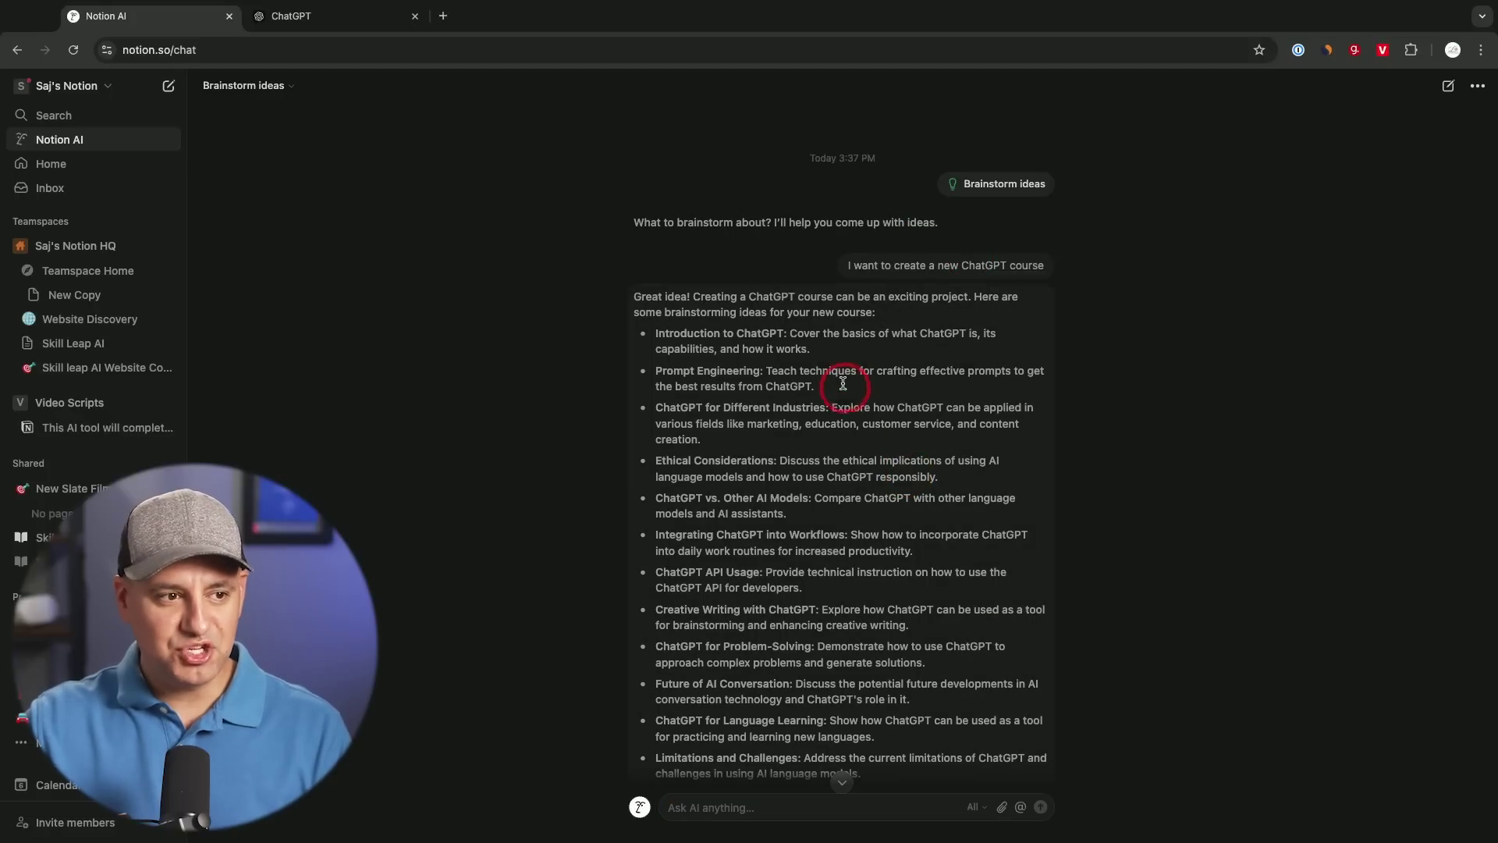
scroll(845, 382, down, 1)
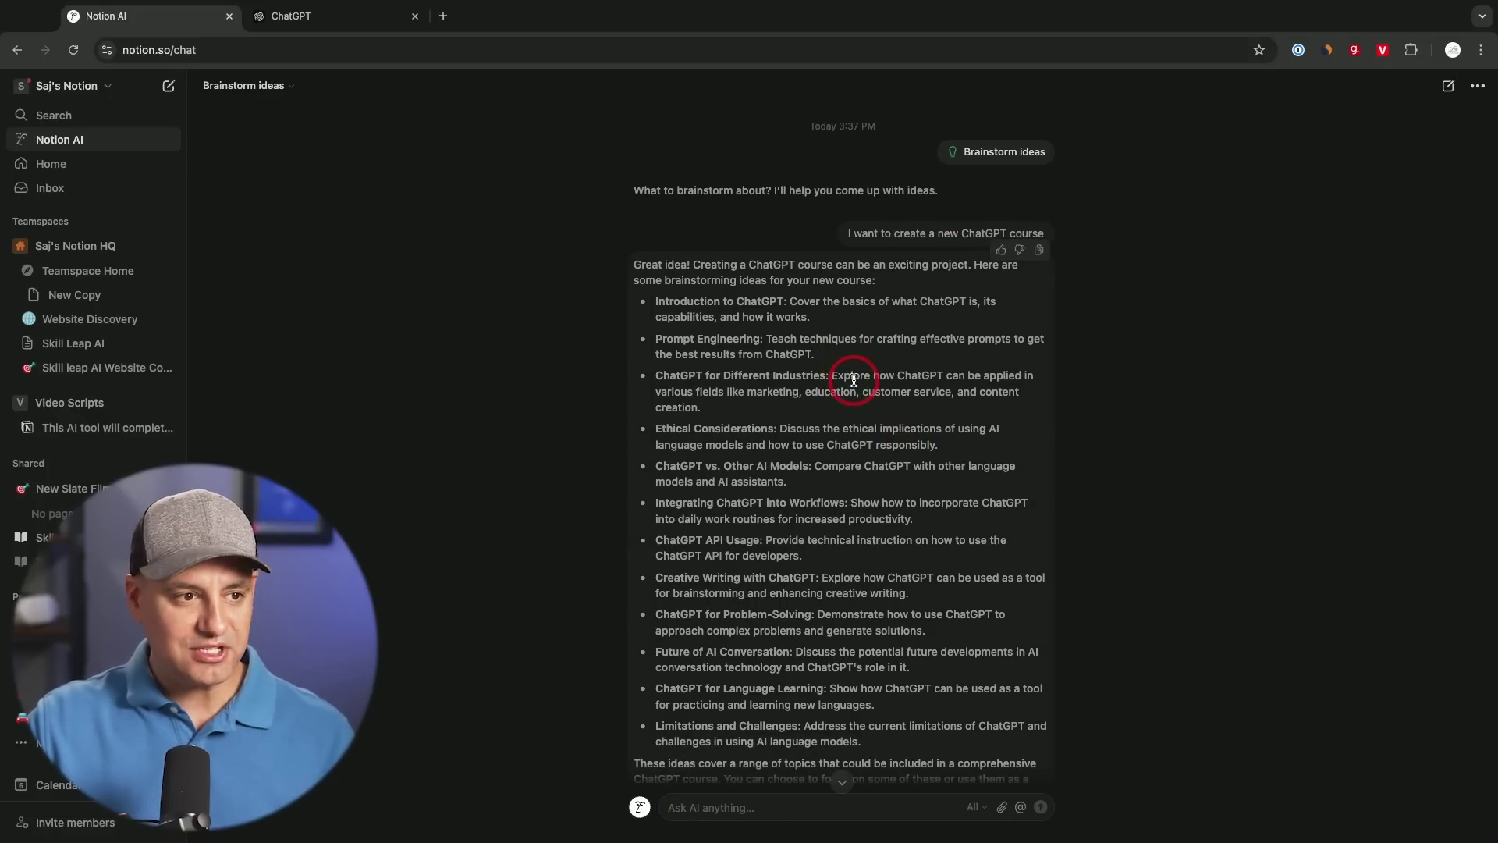
scroll(837, 380, down, 2)
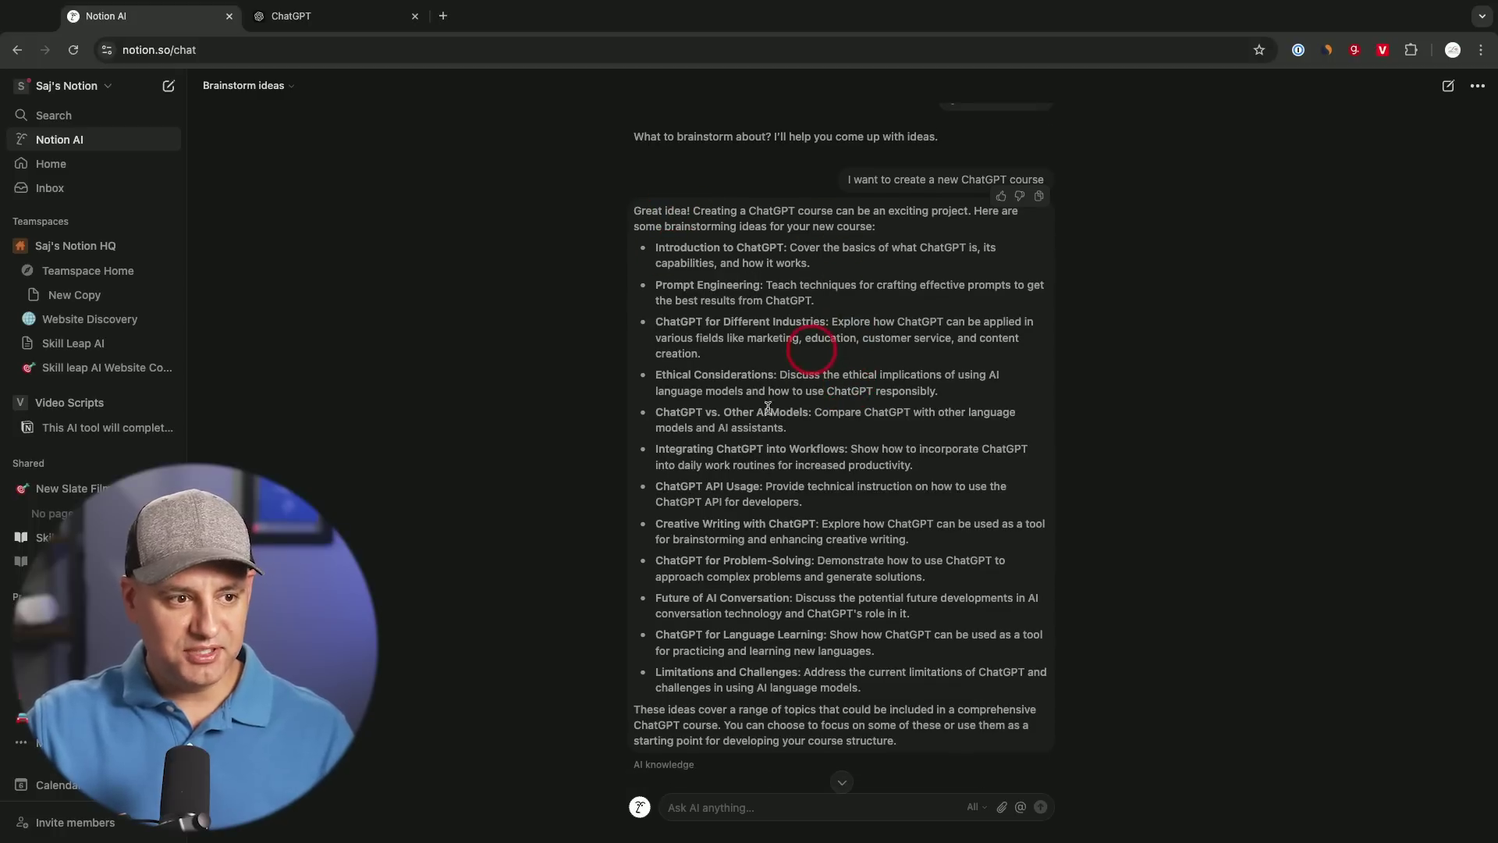
scroll(755, 475, down, 1)
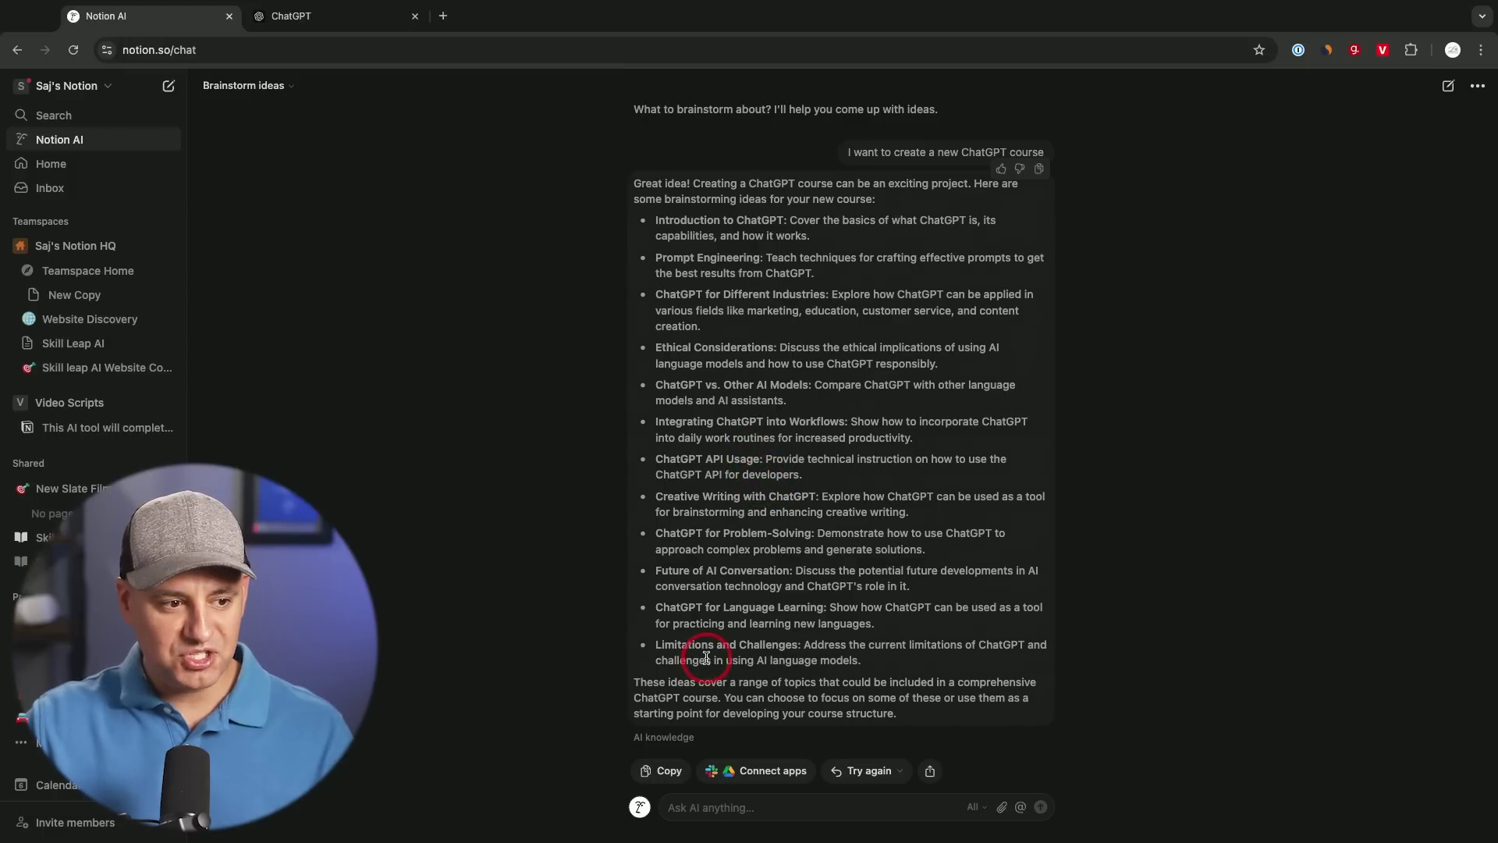
click(663, 738)
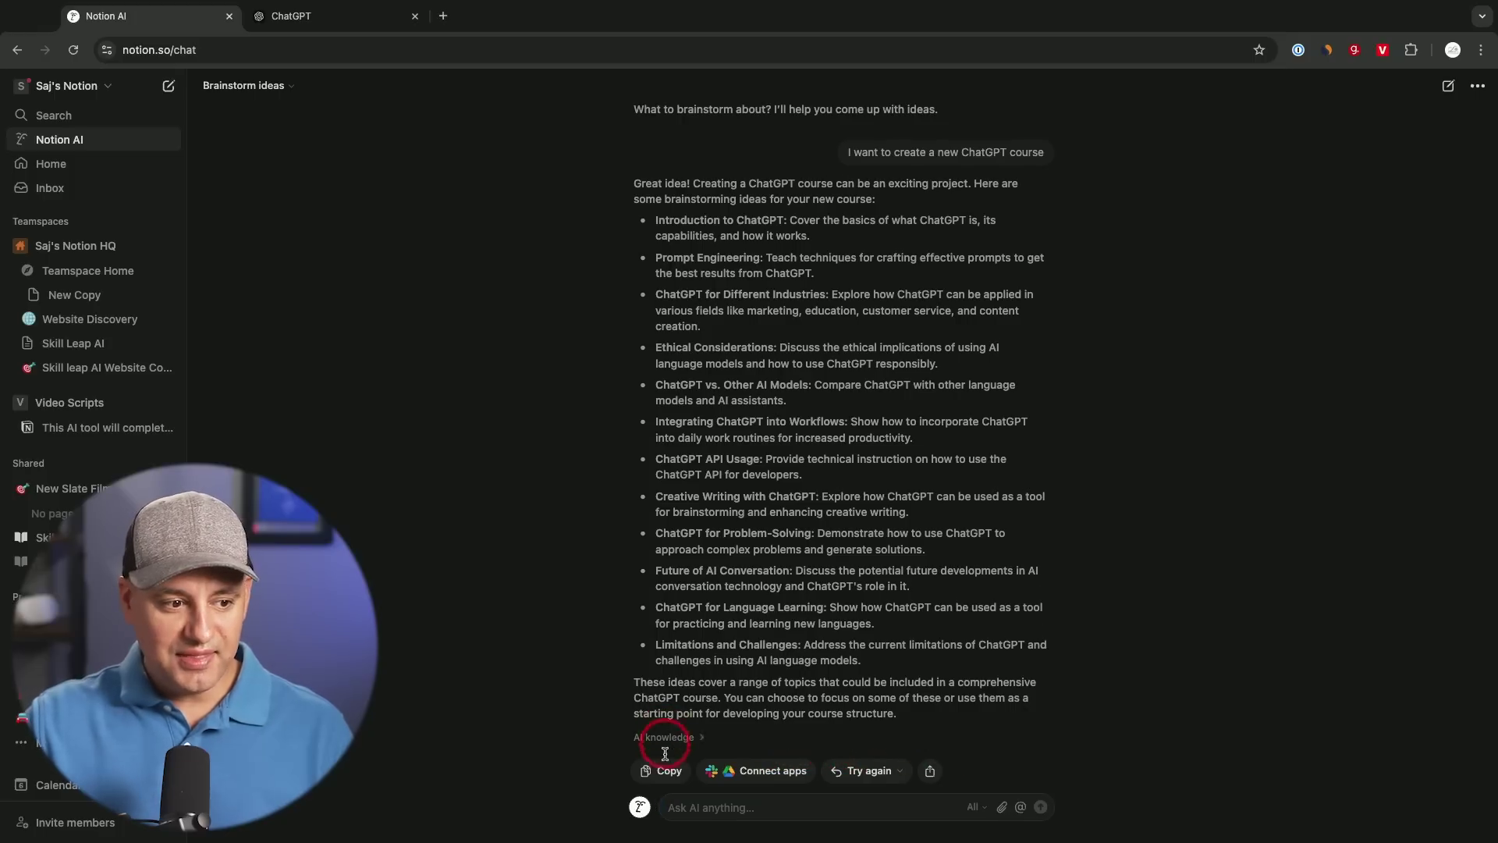
Regenerate the ChatGPT course title ideas using '3.2 ChatGPT Prompting' as the source.
click(892, 773)
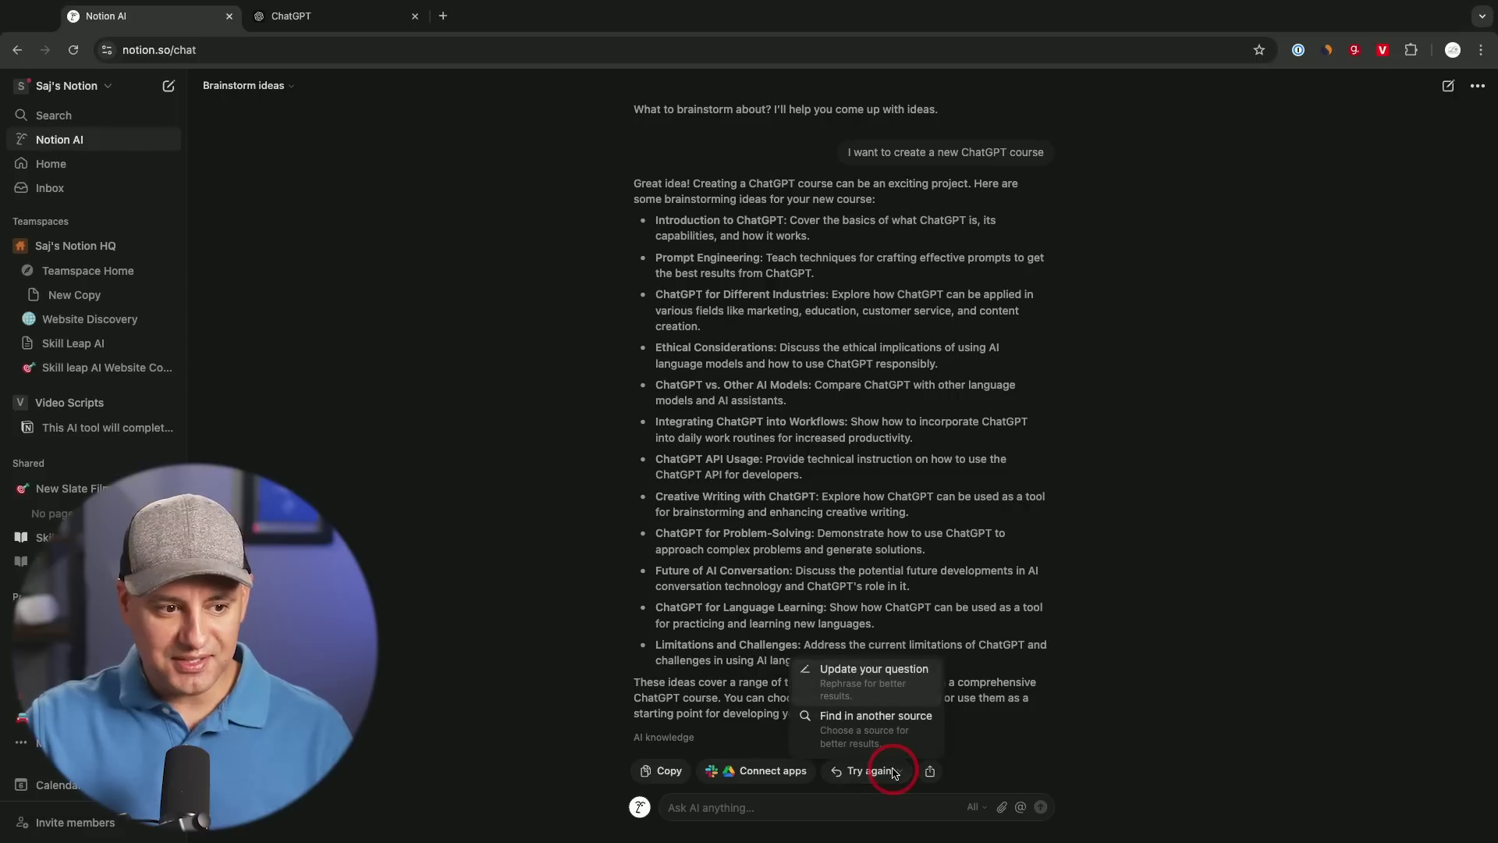
click(869, 728)
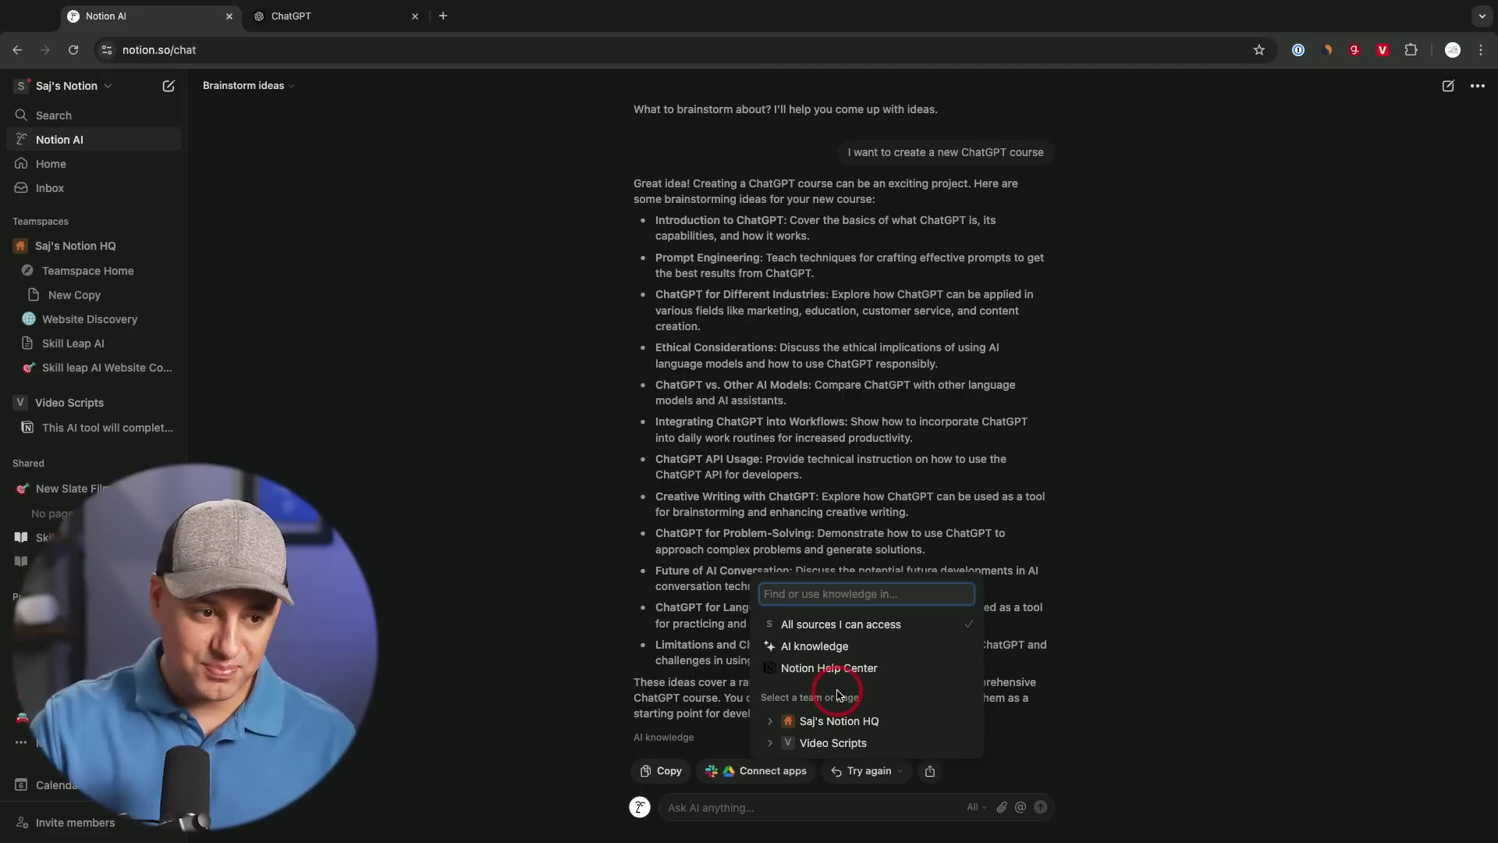
text(chatgpt)
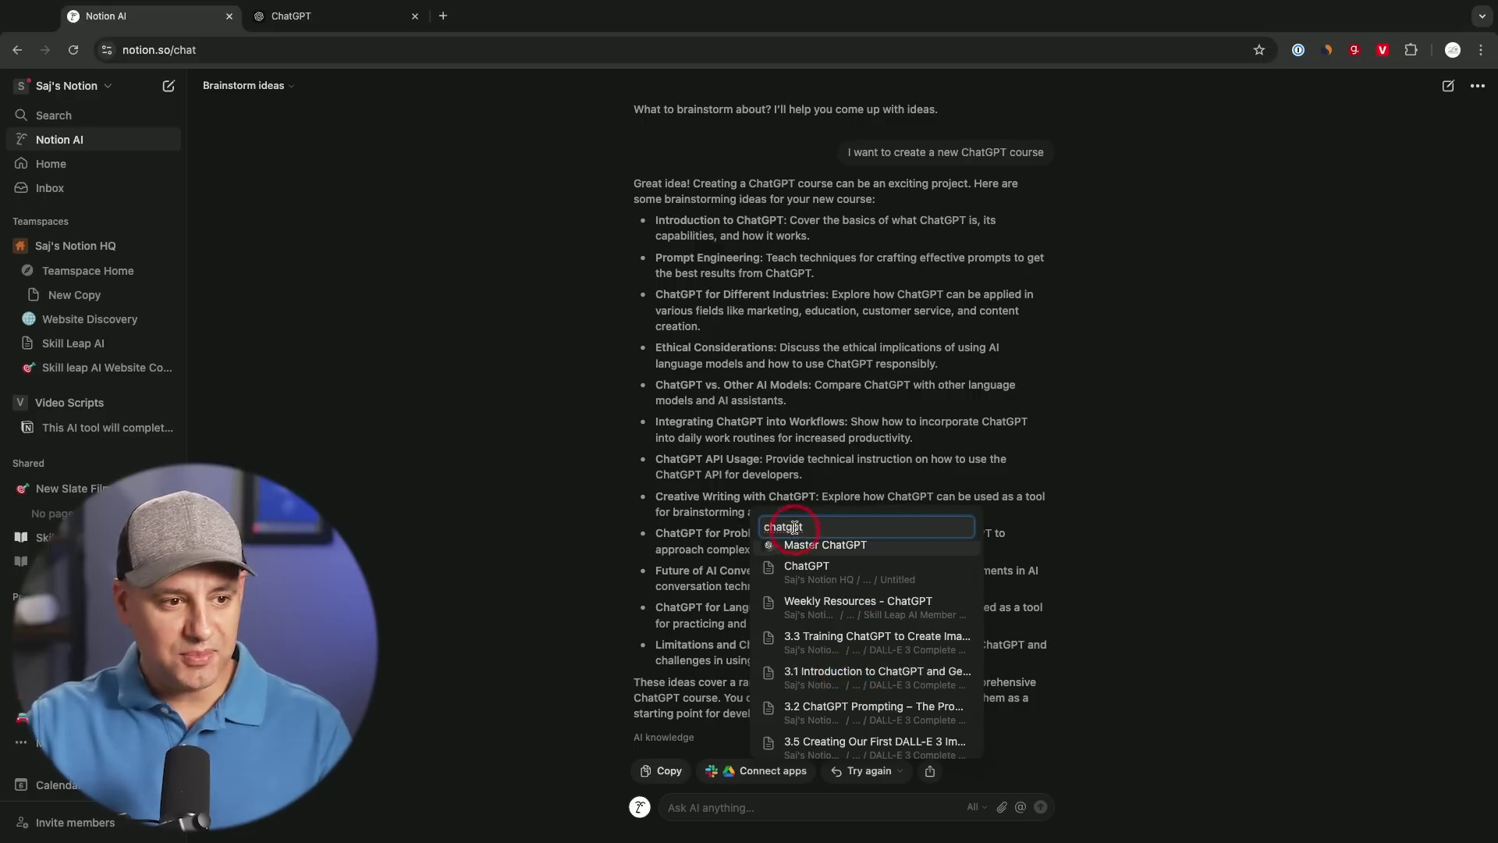
scroll(863, 606, down, 2)
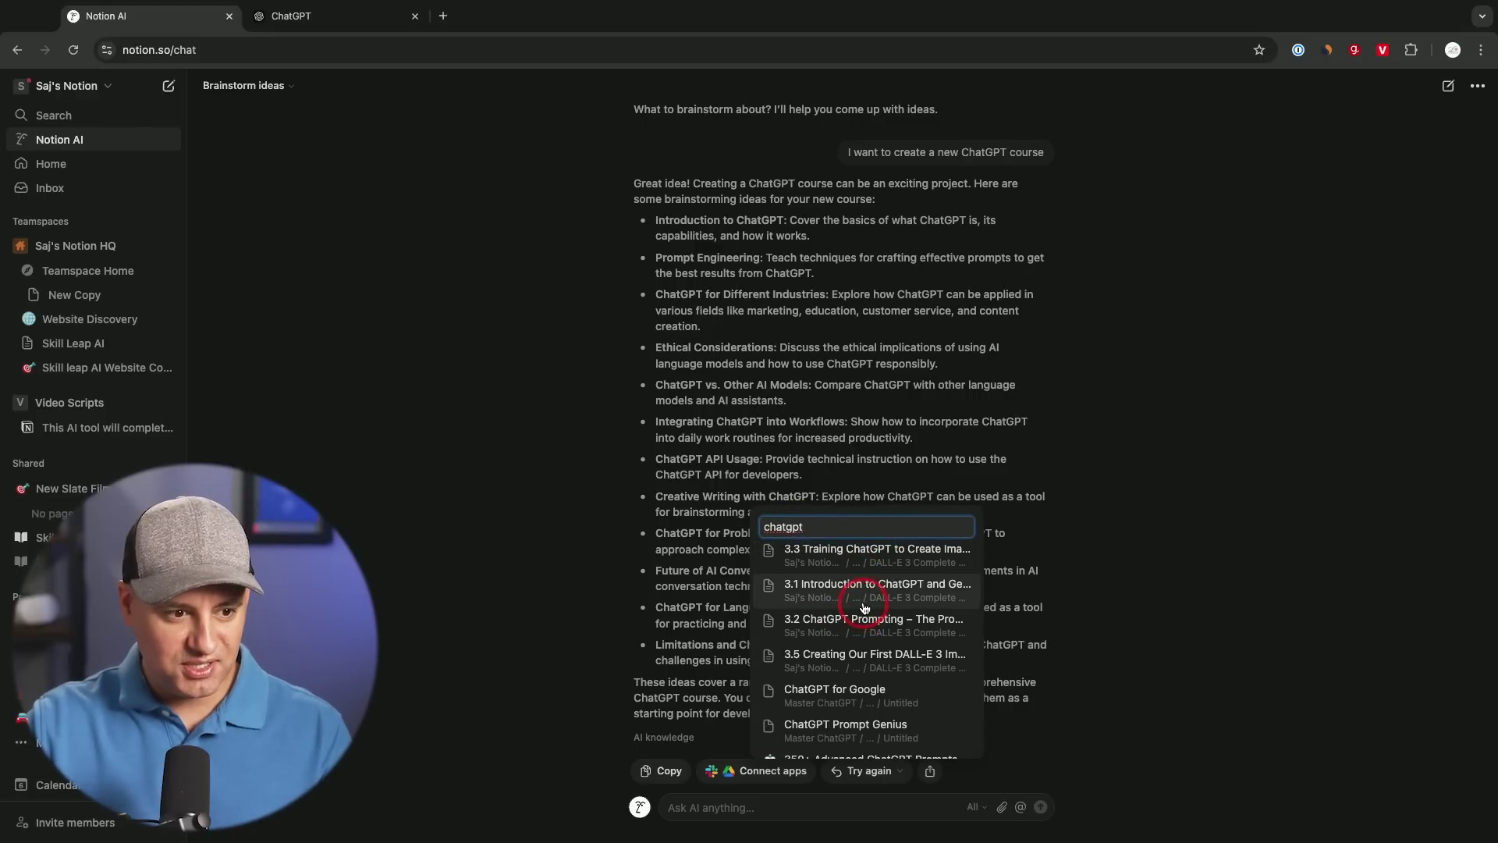
scroll(864, 606, up, 1)
scroll(861, 607, up, 1)
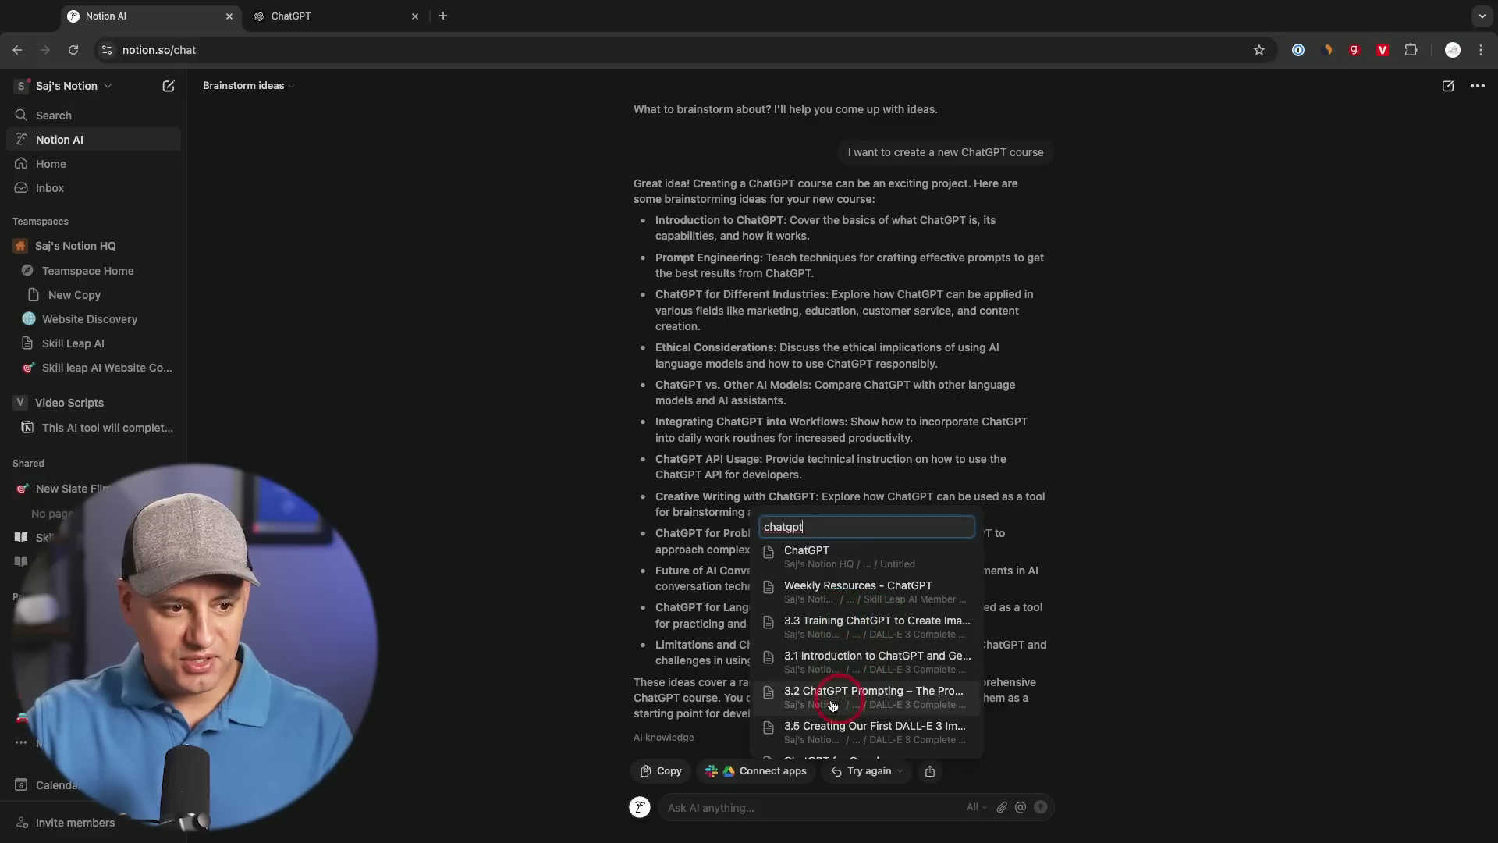
click(870, 700)
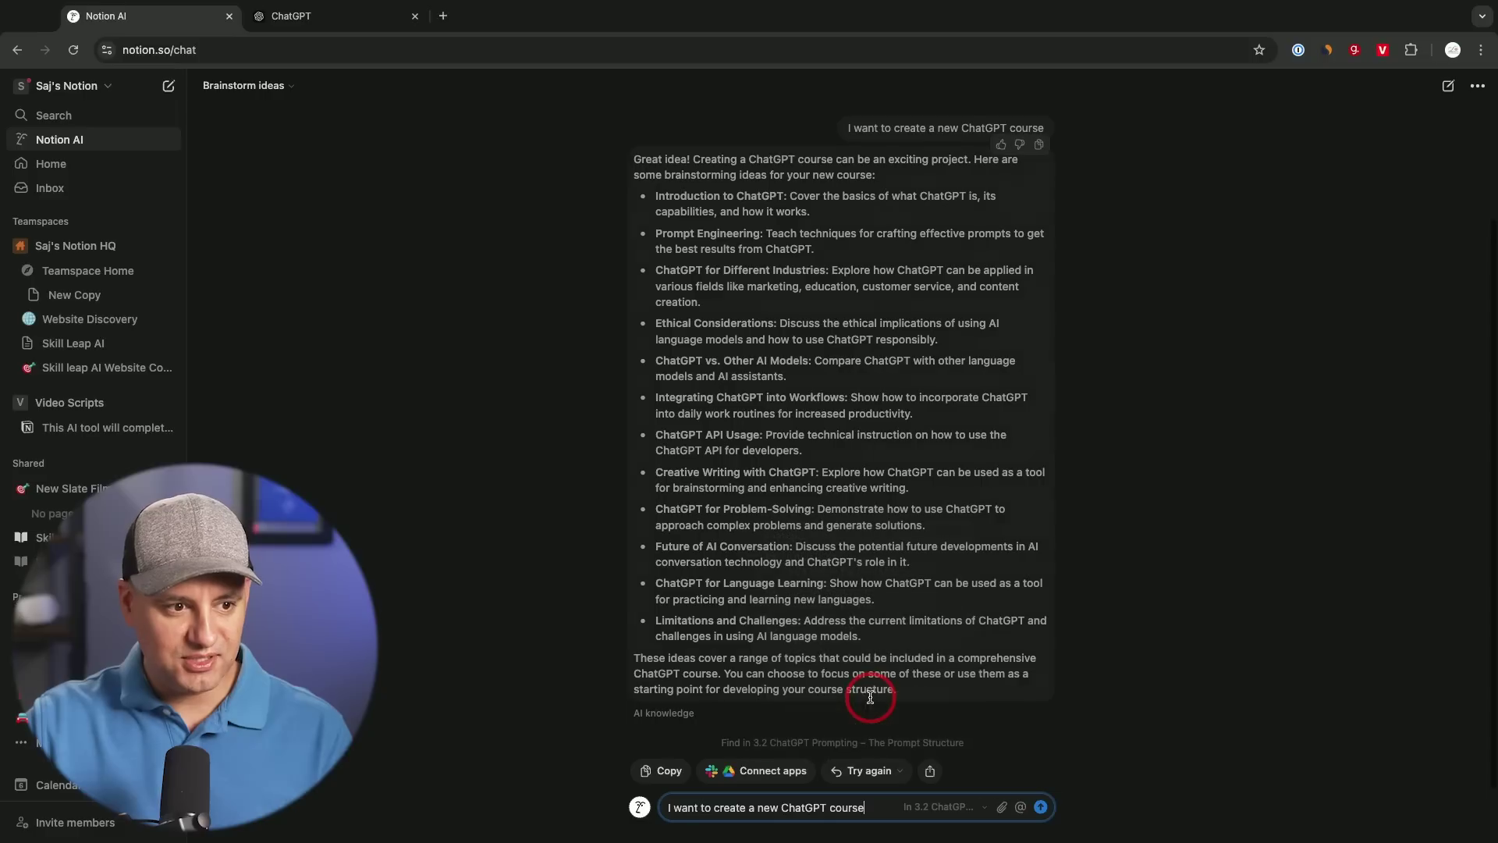
key(Return)
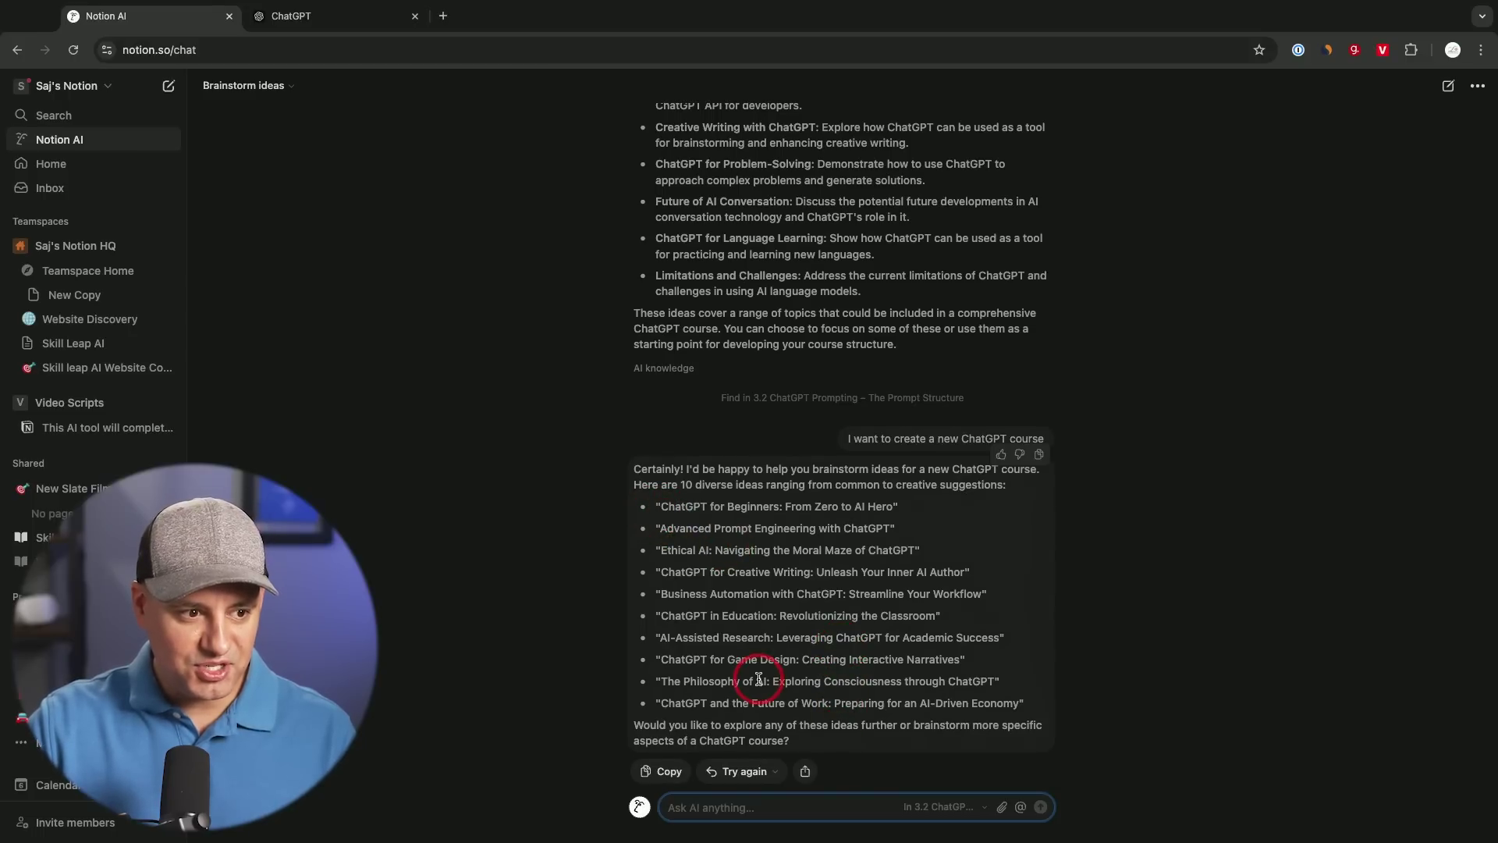
scroll(734, 299, up, 5)
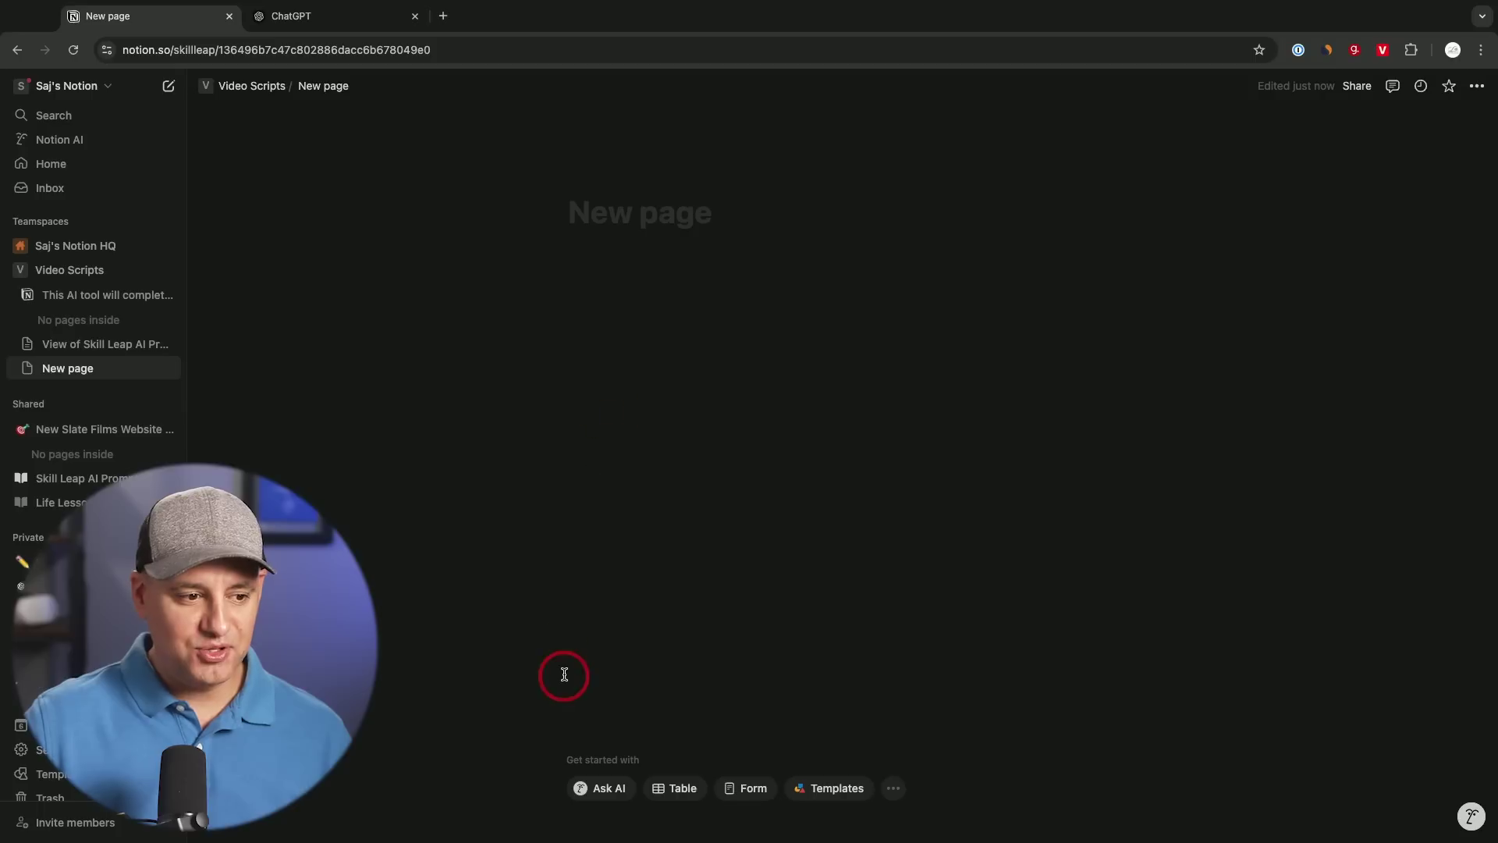
Generate and accept an AI table of the top 10 marketing prompts.
click(601, 791)
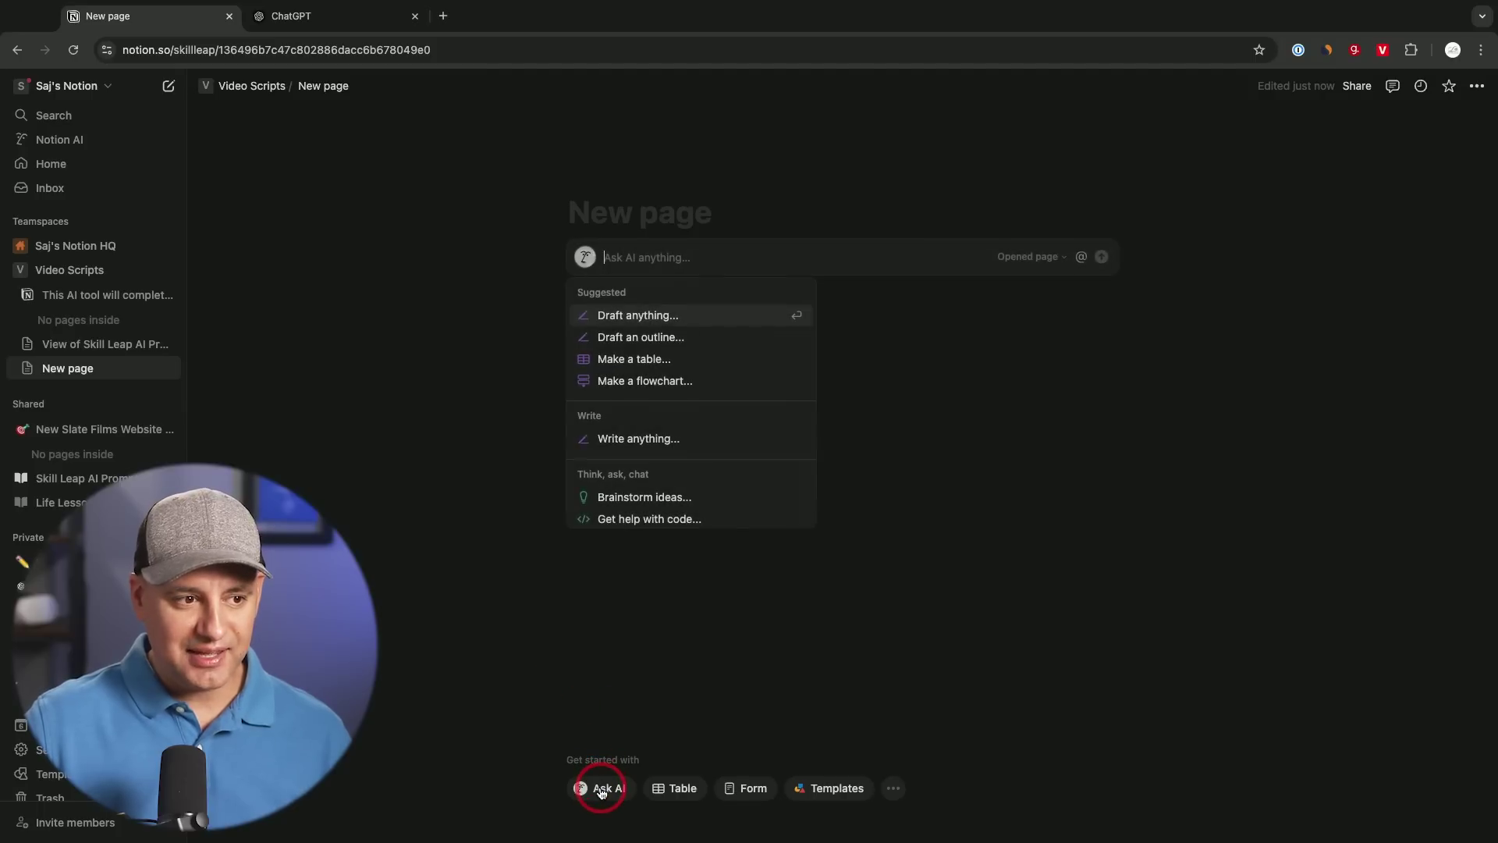
click(642, 370)
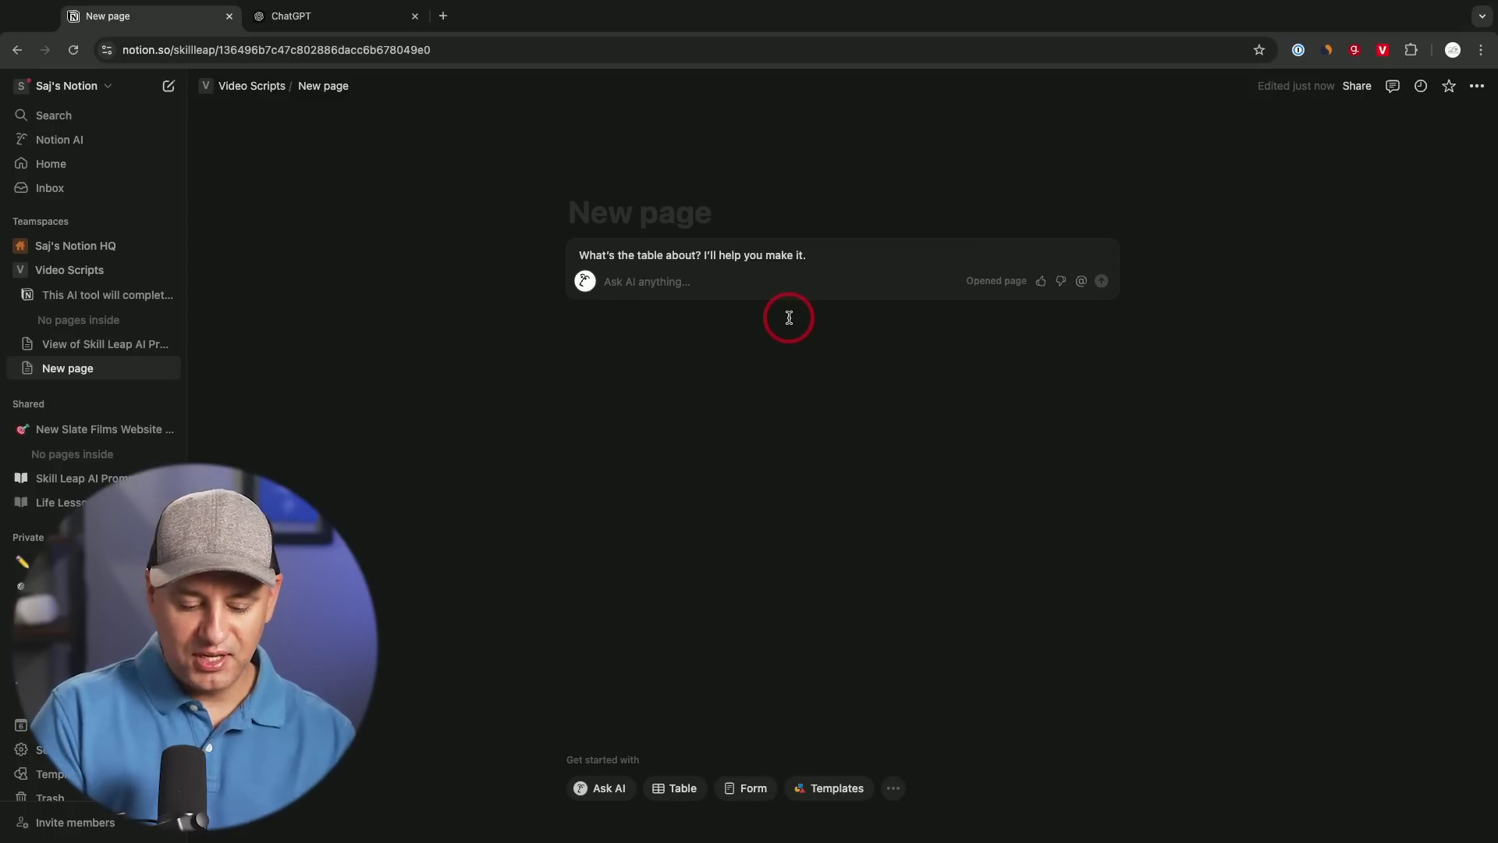
text(top 10 marketing)
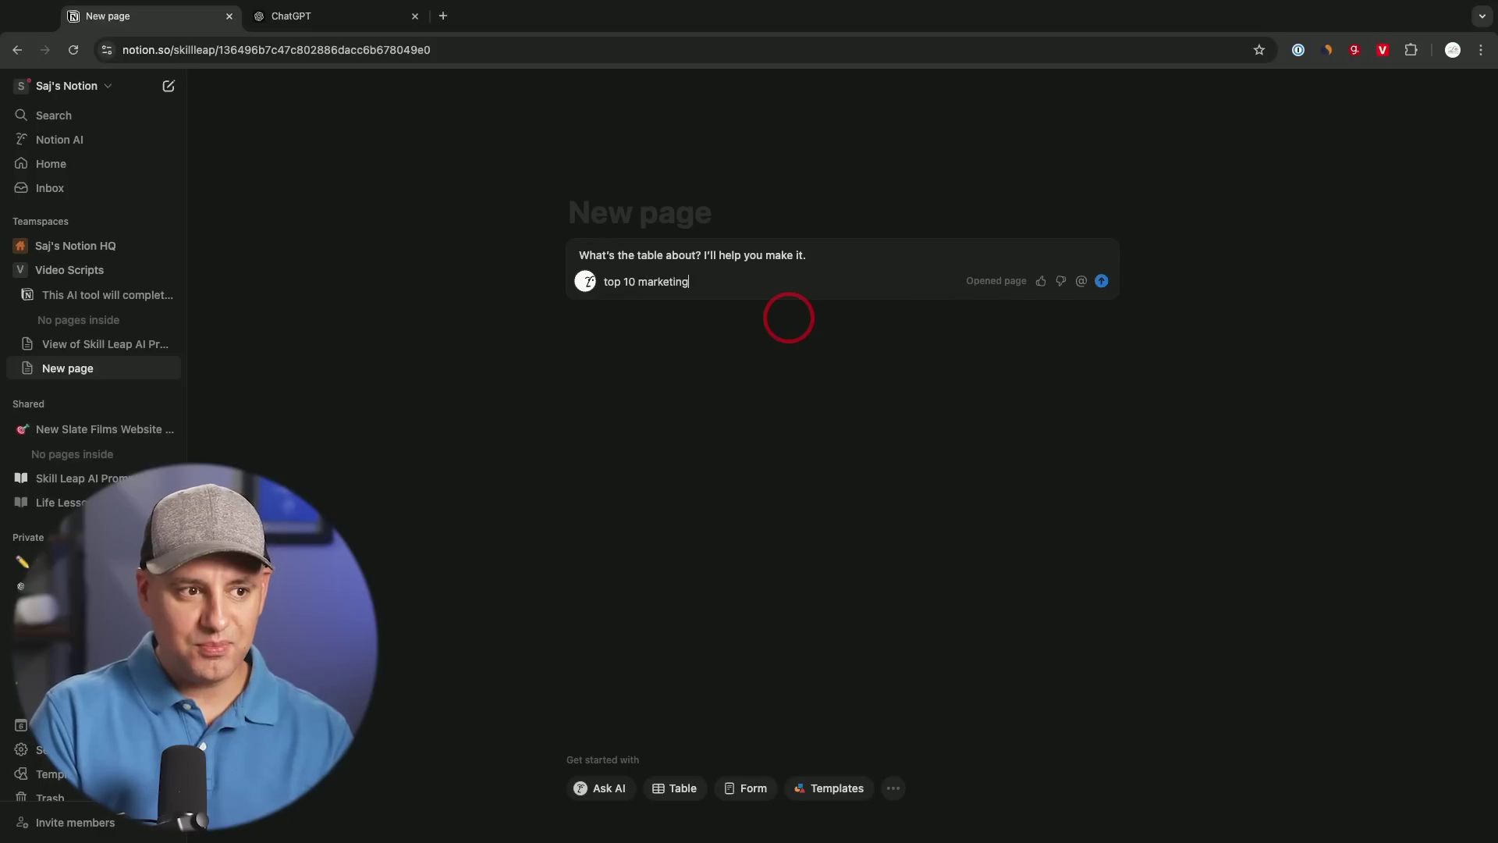
text( prompts)
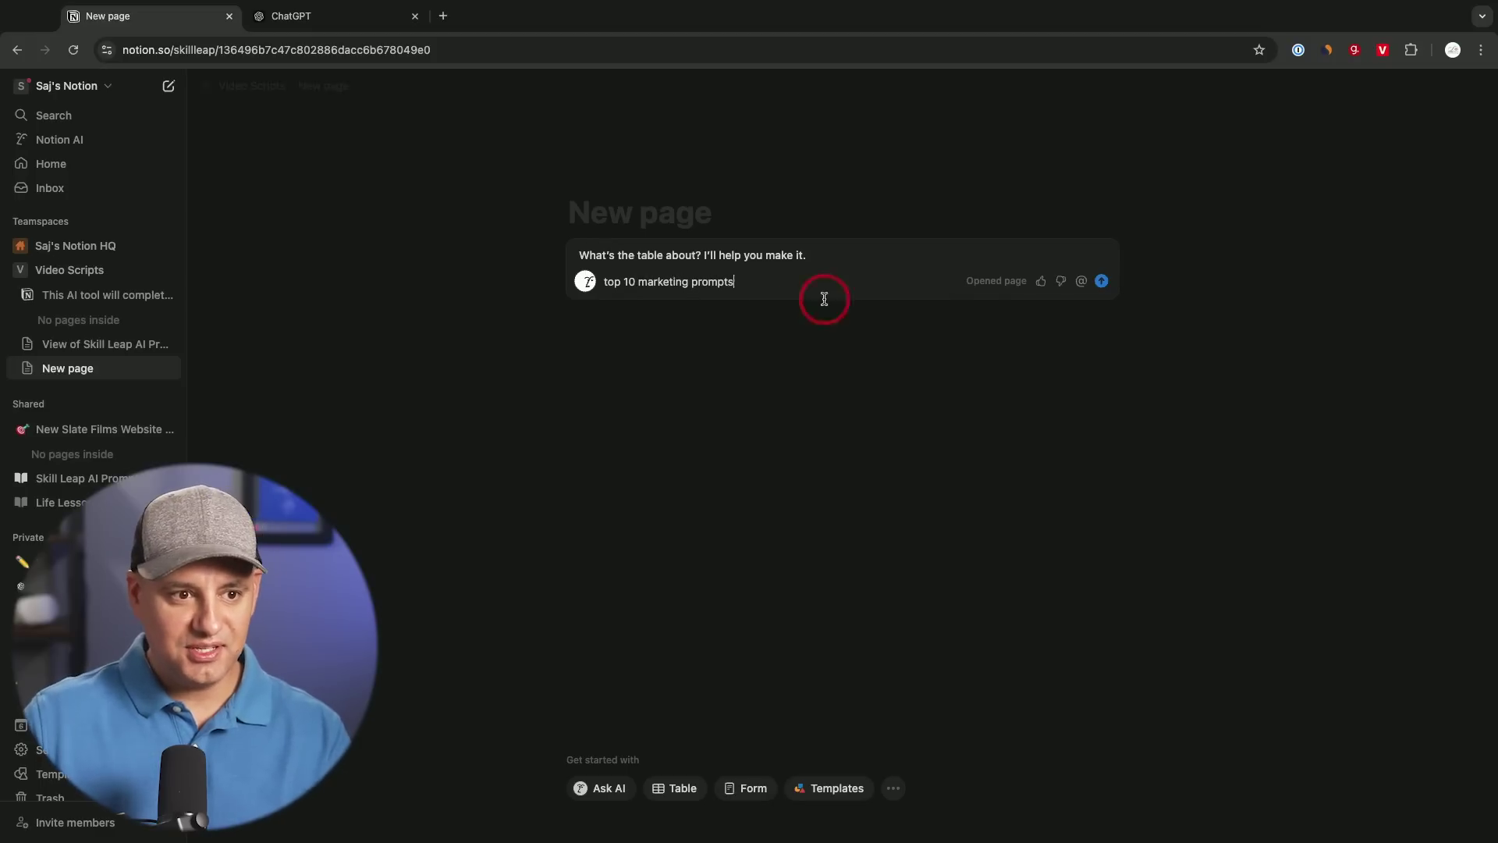
click(1101, 283)
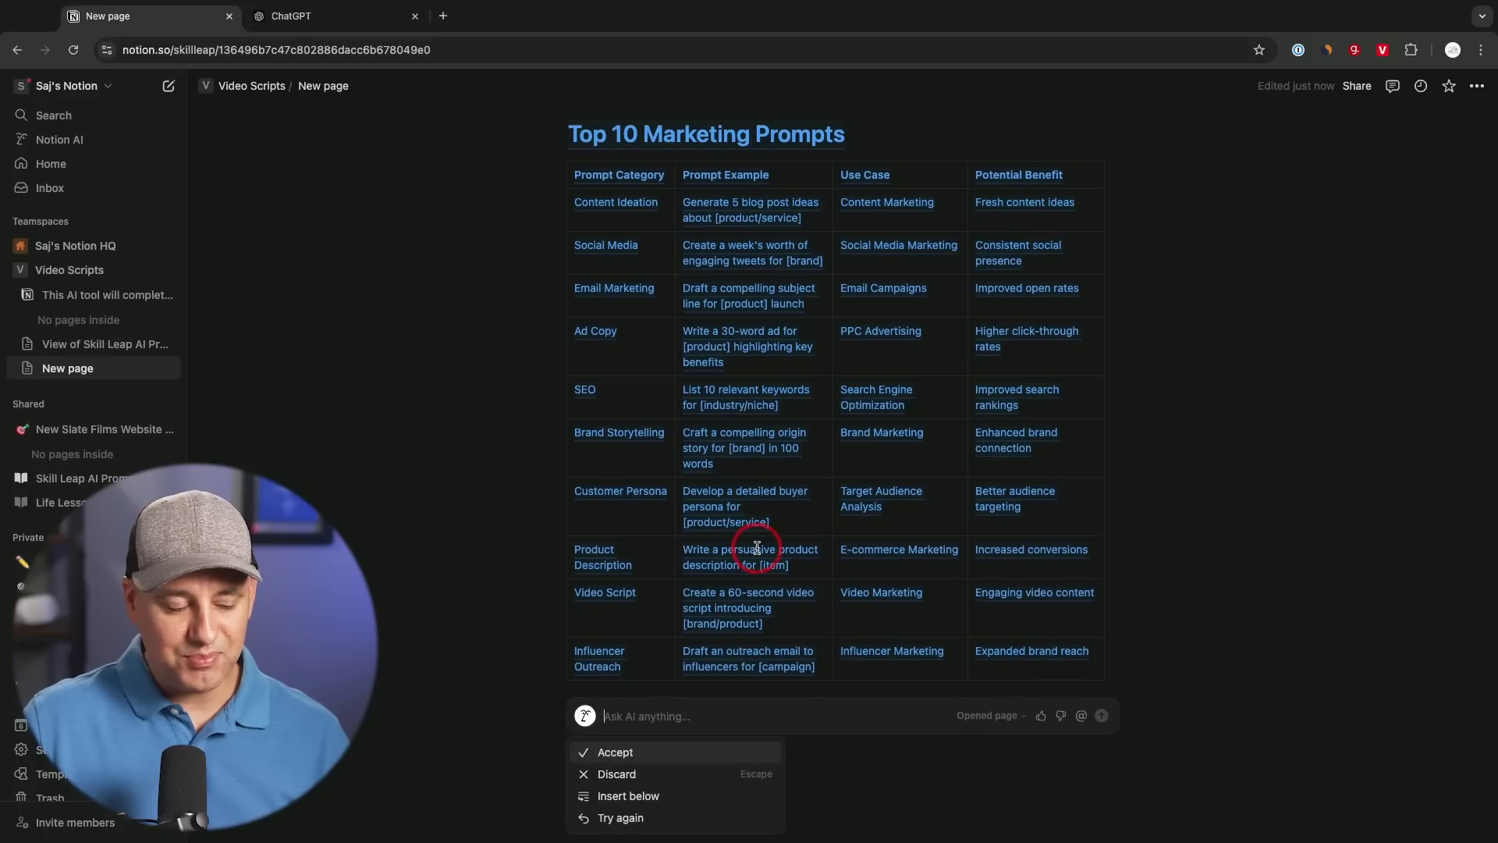
click(614, 752)
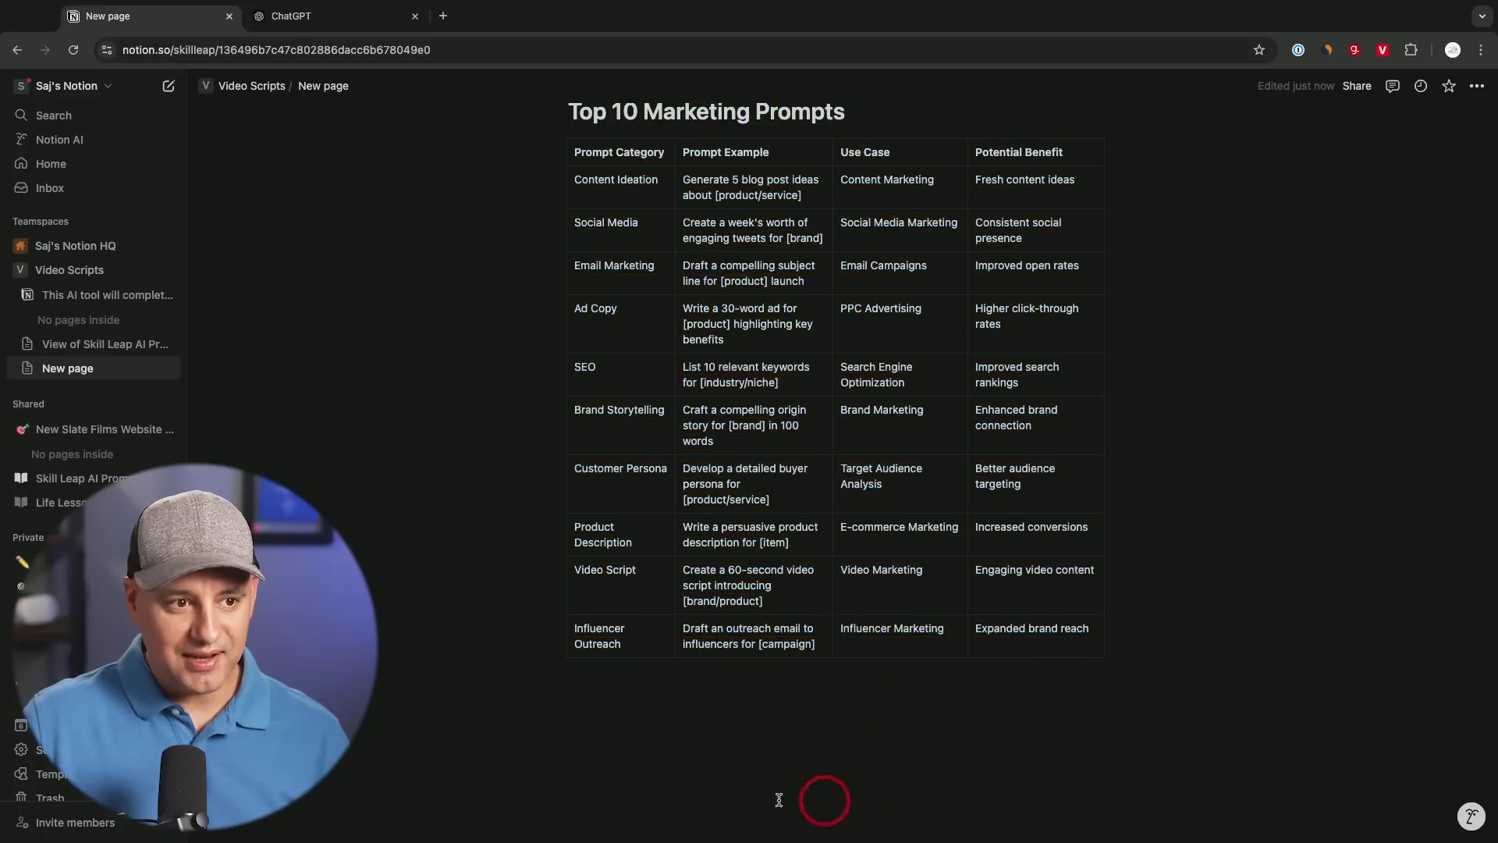
scroll(889, 470, up, 2)
scroll(888, 471, down, 1)
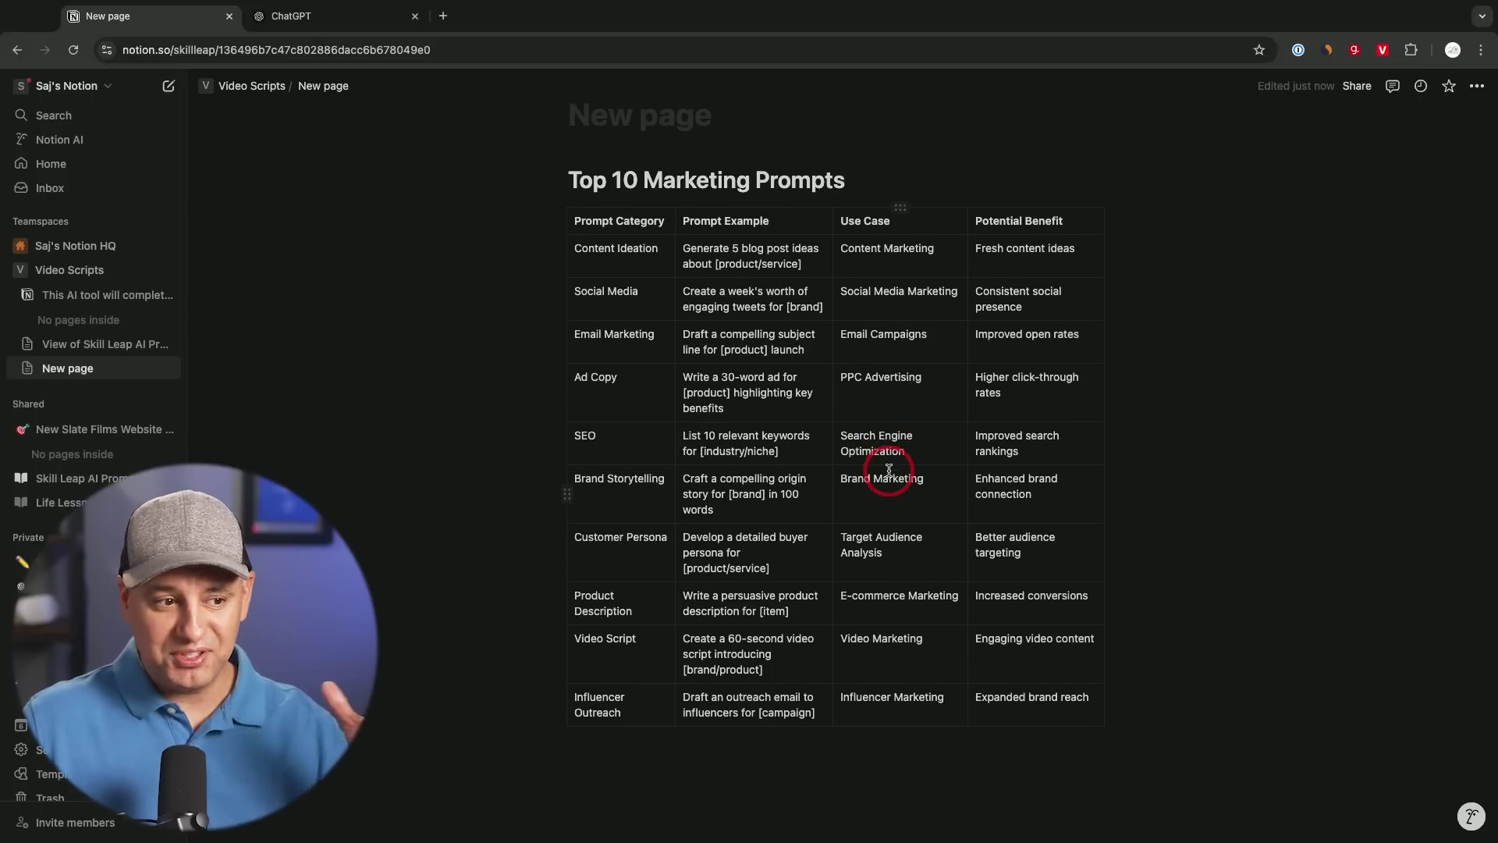
mouse_move(75, 478)
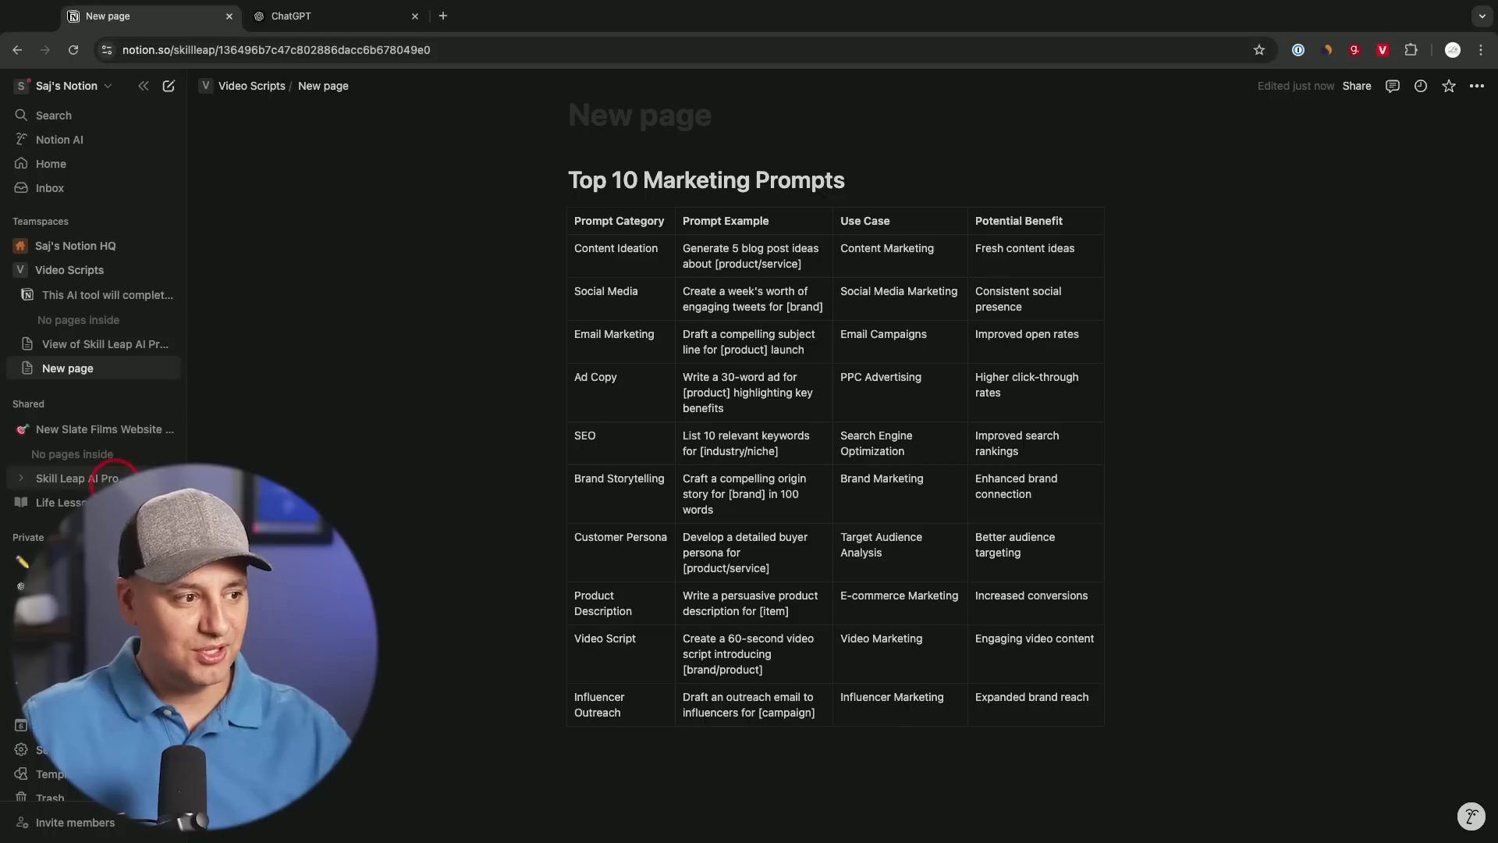
Browse the Prompt Library's Sales, Email and Content Creation prompts, inspecting the AIDA sales prompt.
click(97, 481)
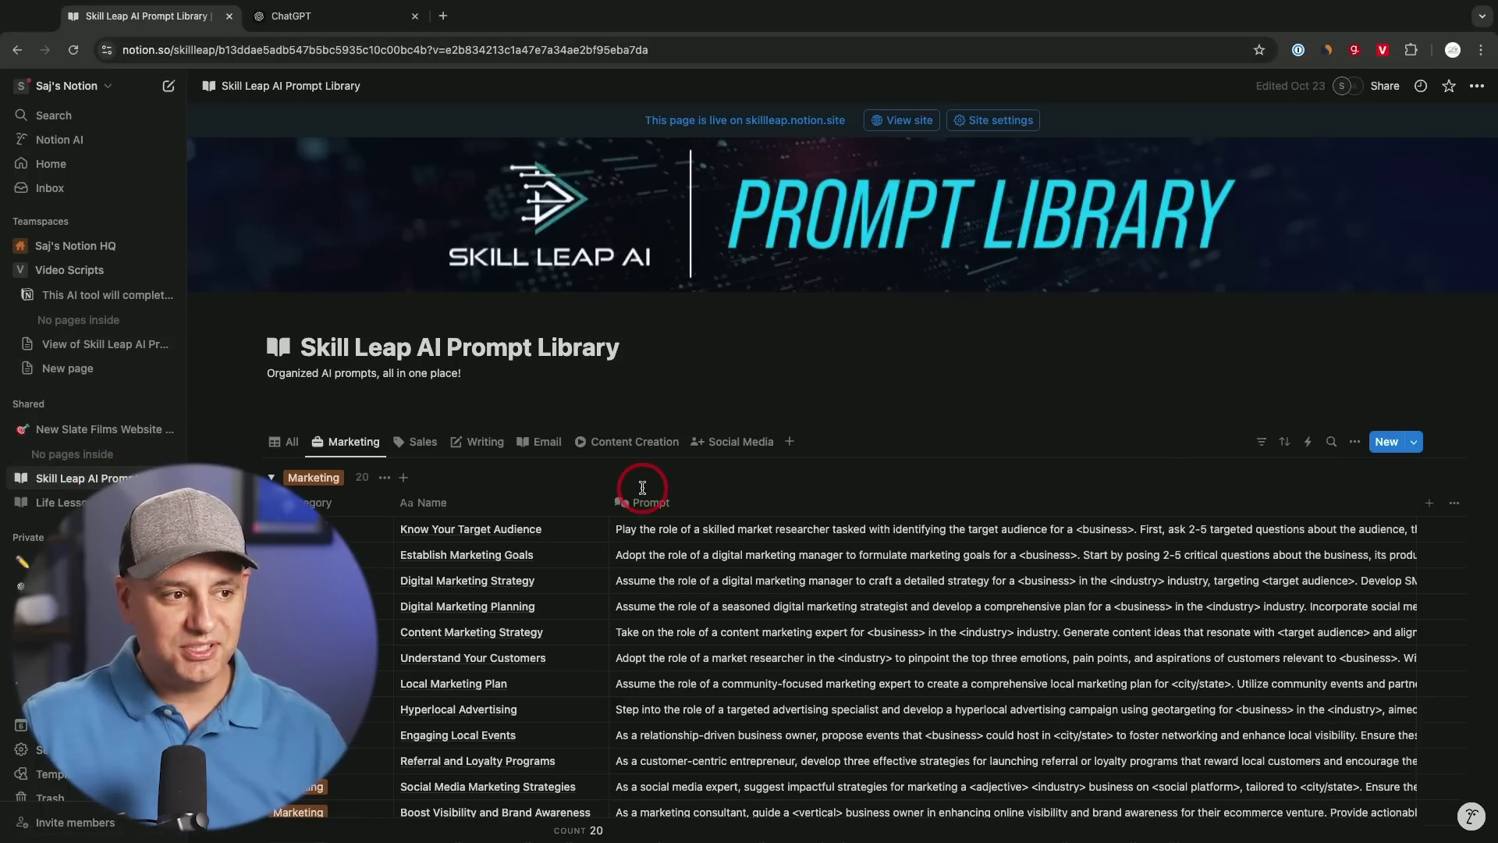
scroll(641, 488, down, 2)
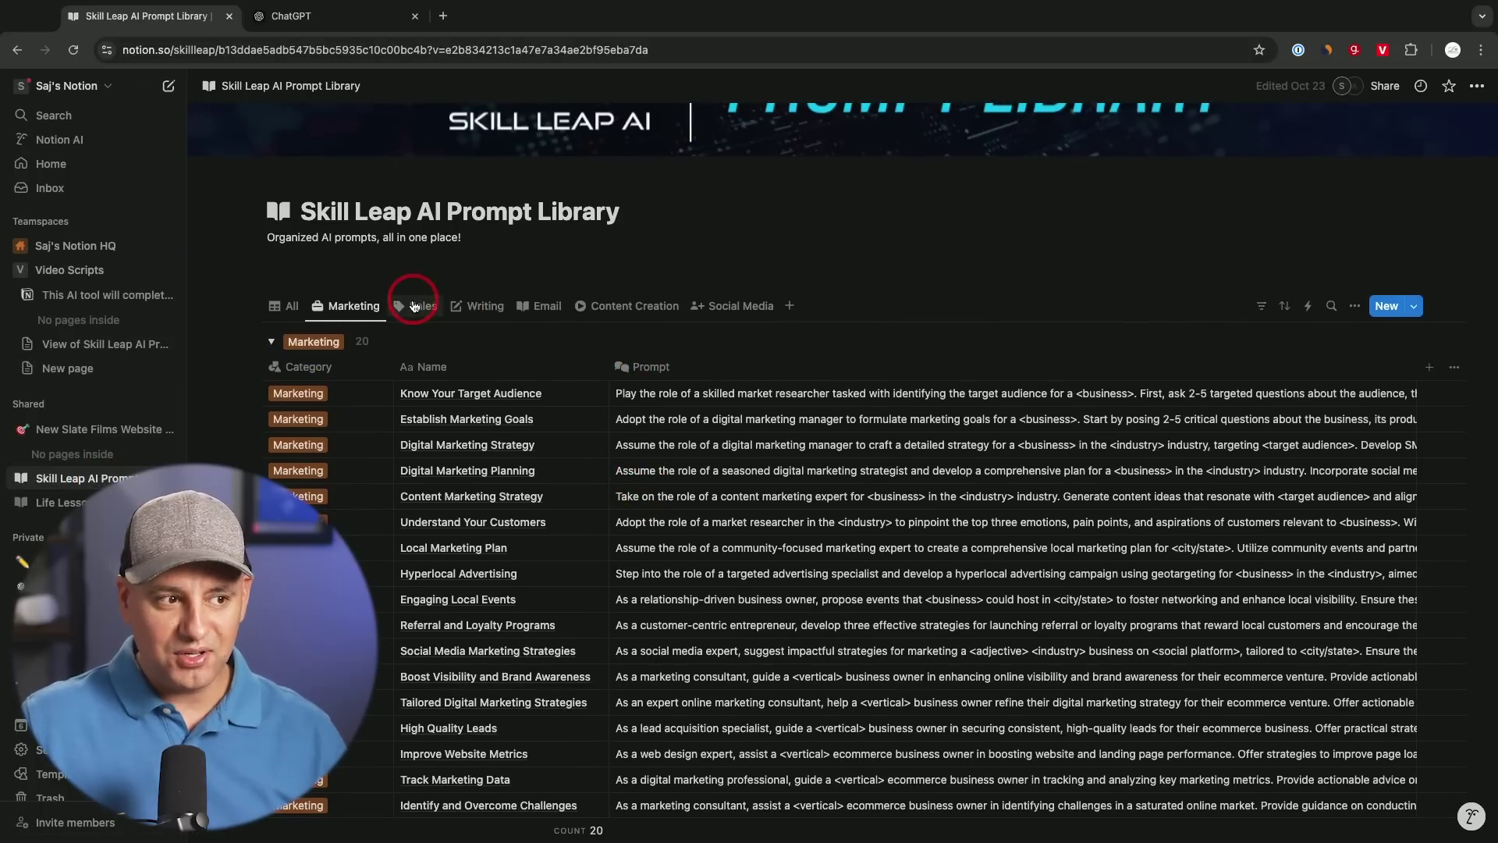
click(414, 304)
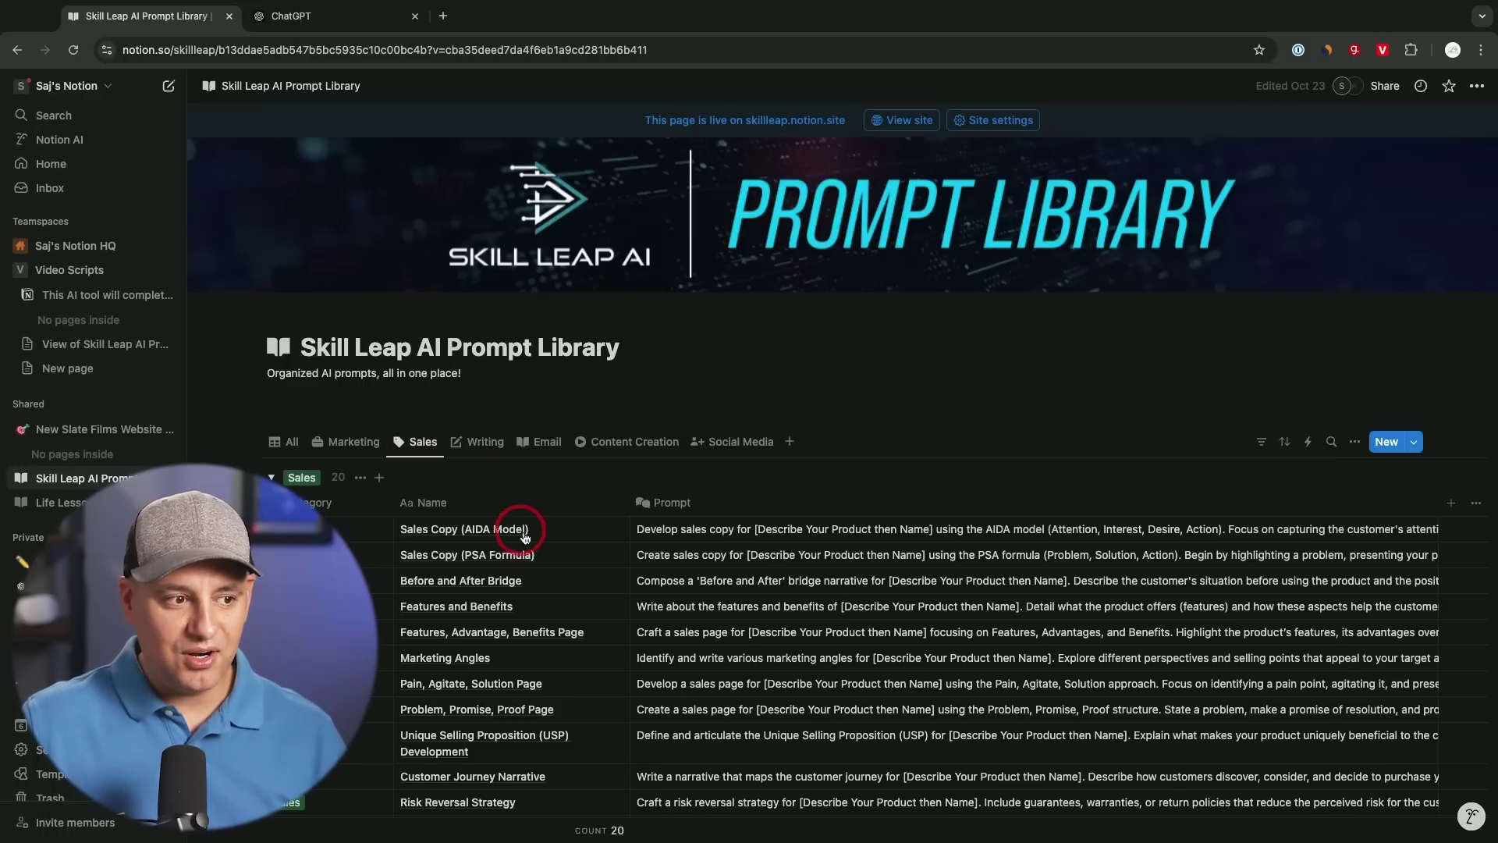
mouse_move(464, 530)
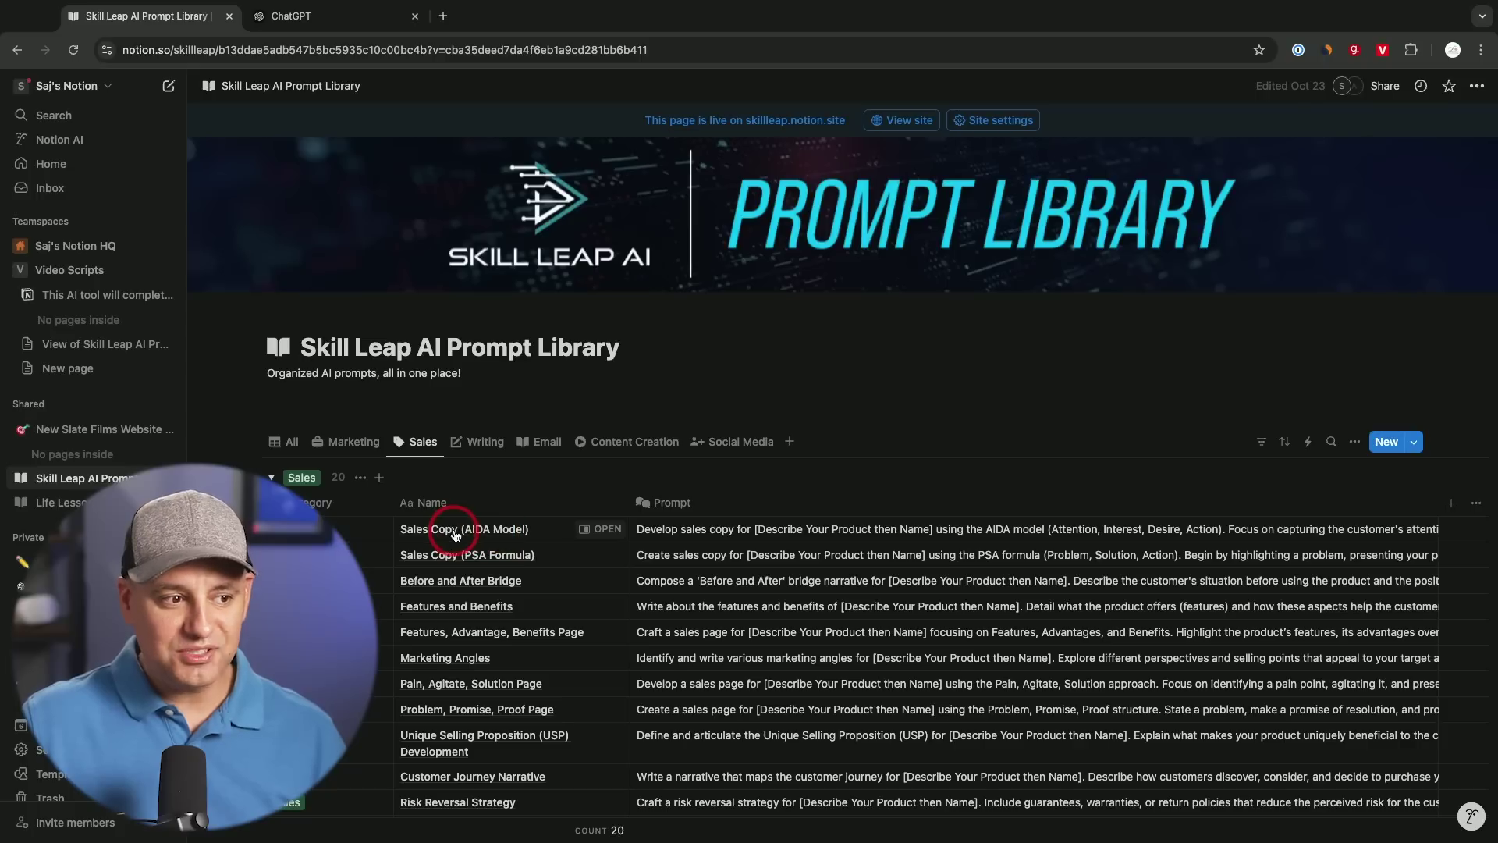
click(763, 529)
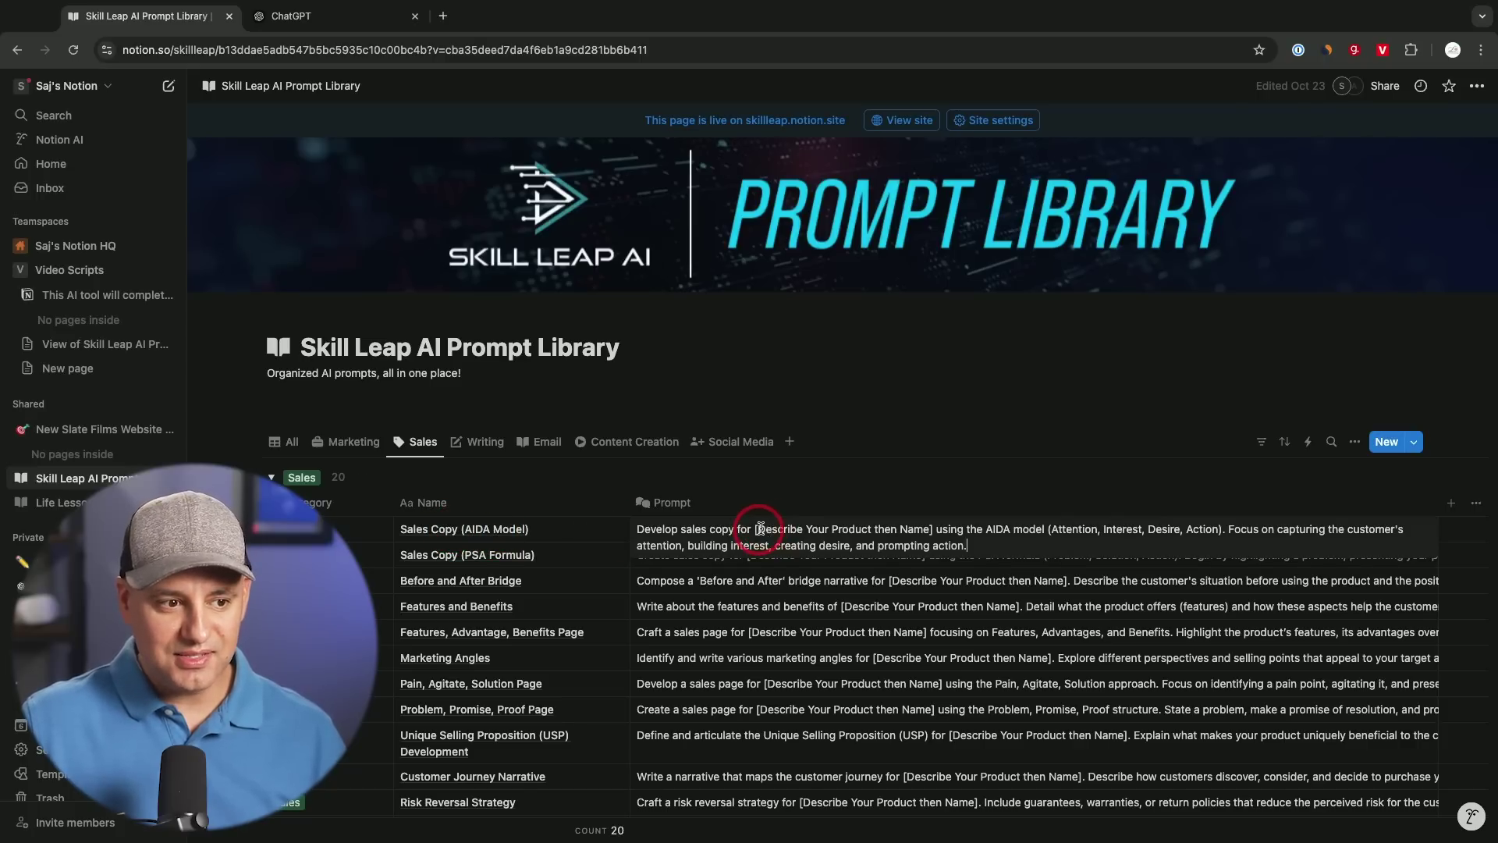
click(818, 522)
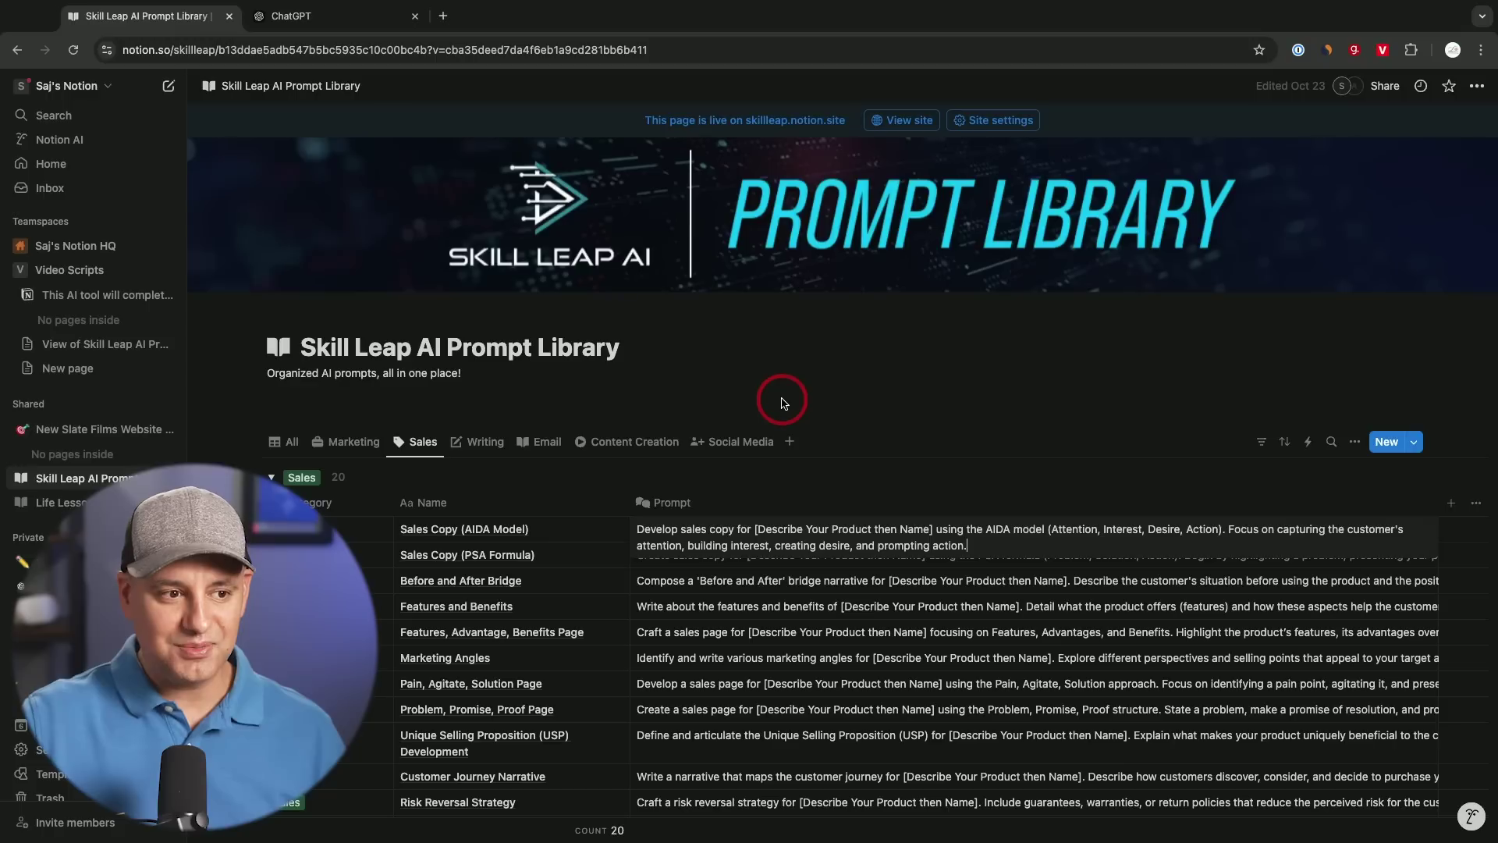
key(Escape)
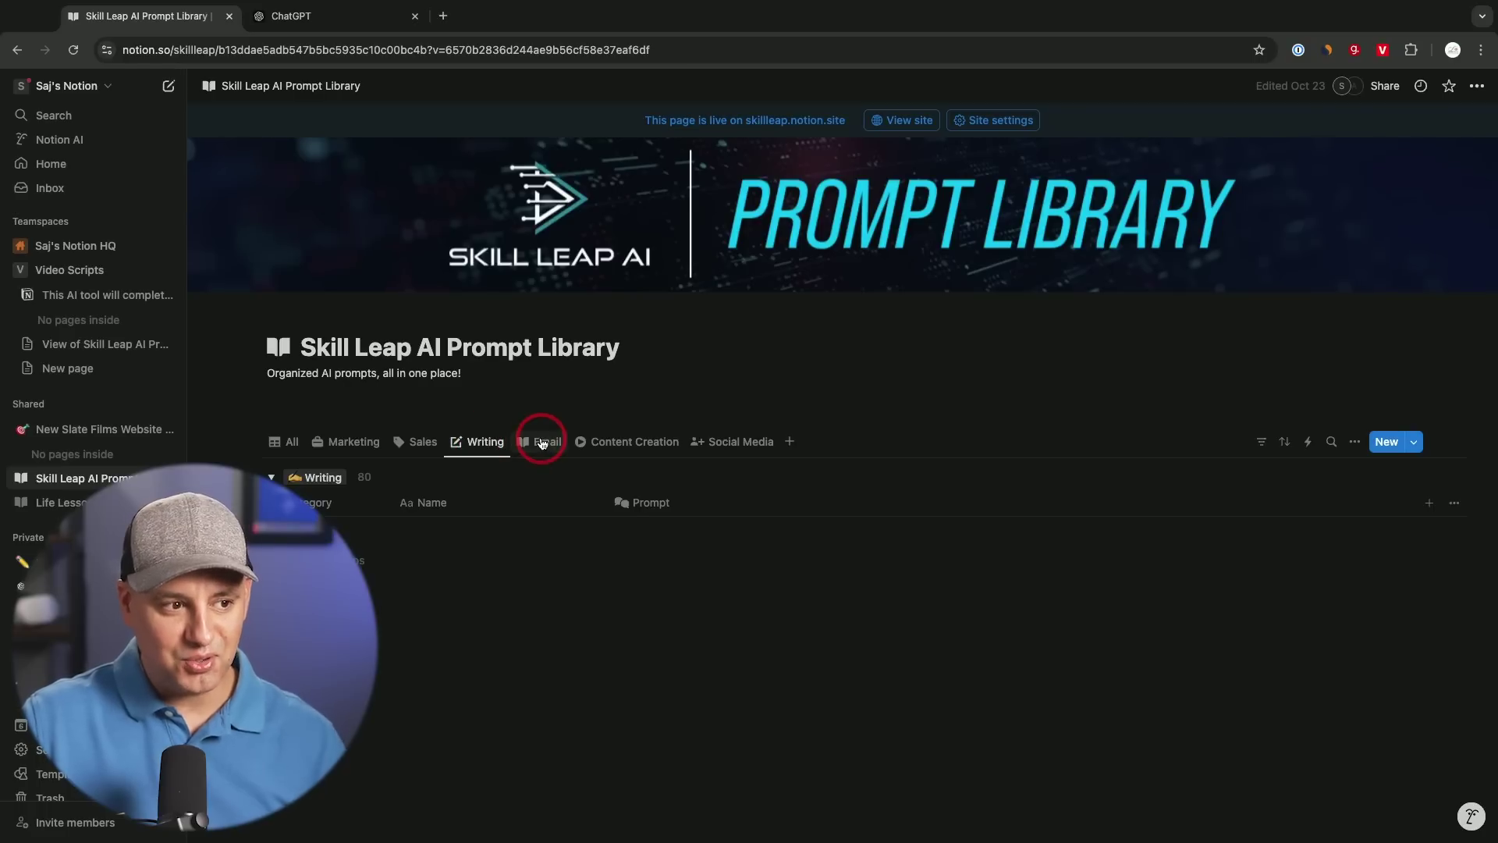
click(545, 441)
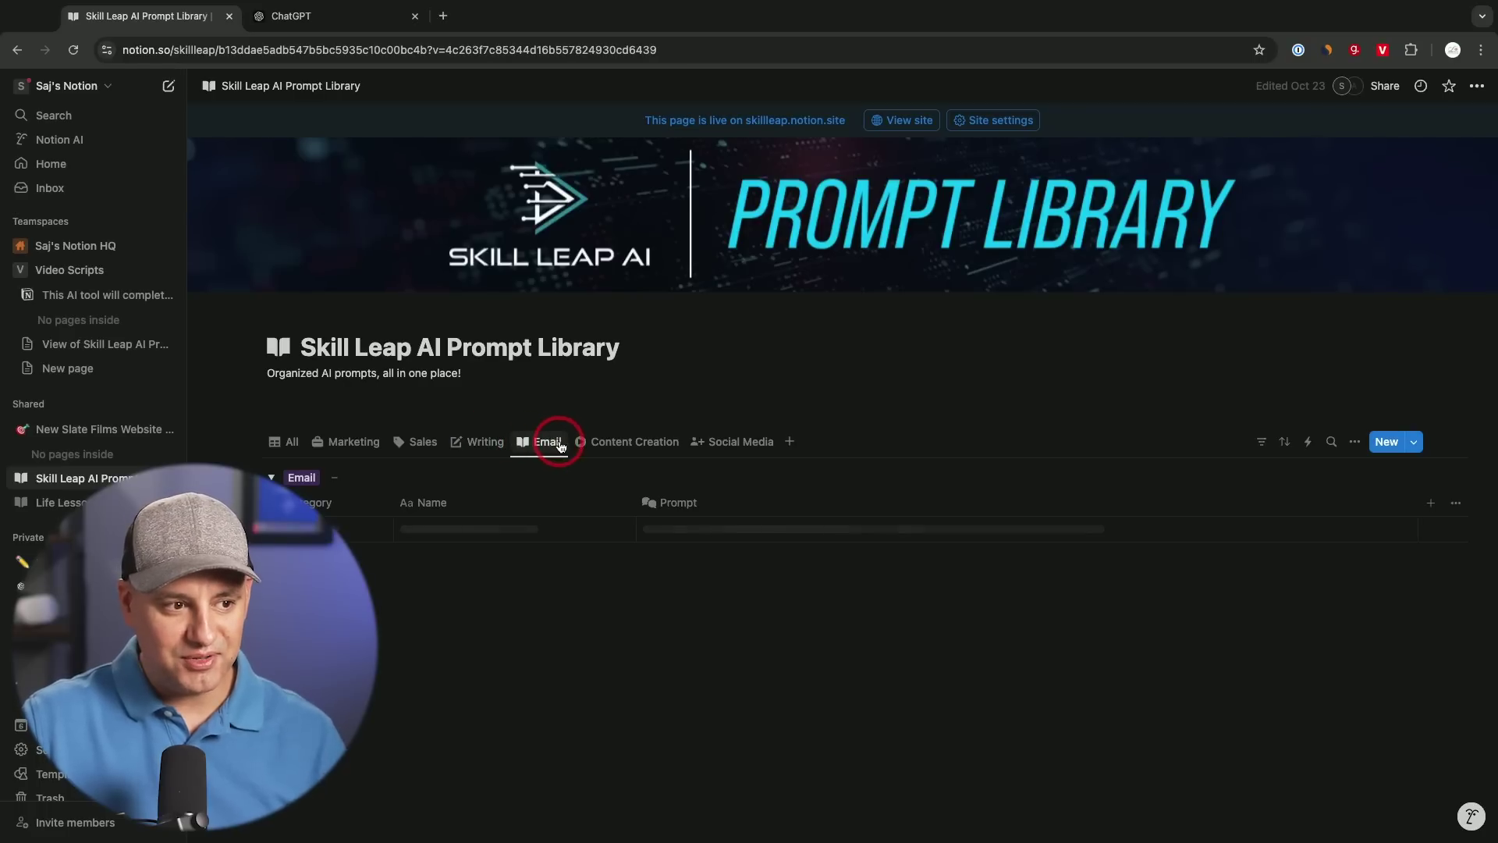
click(624, 445)
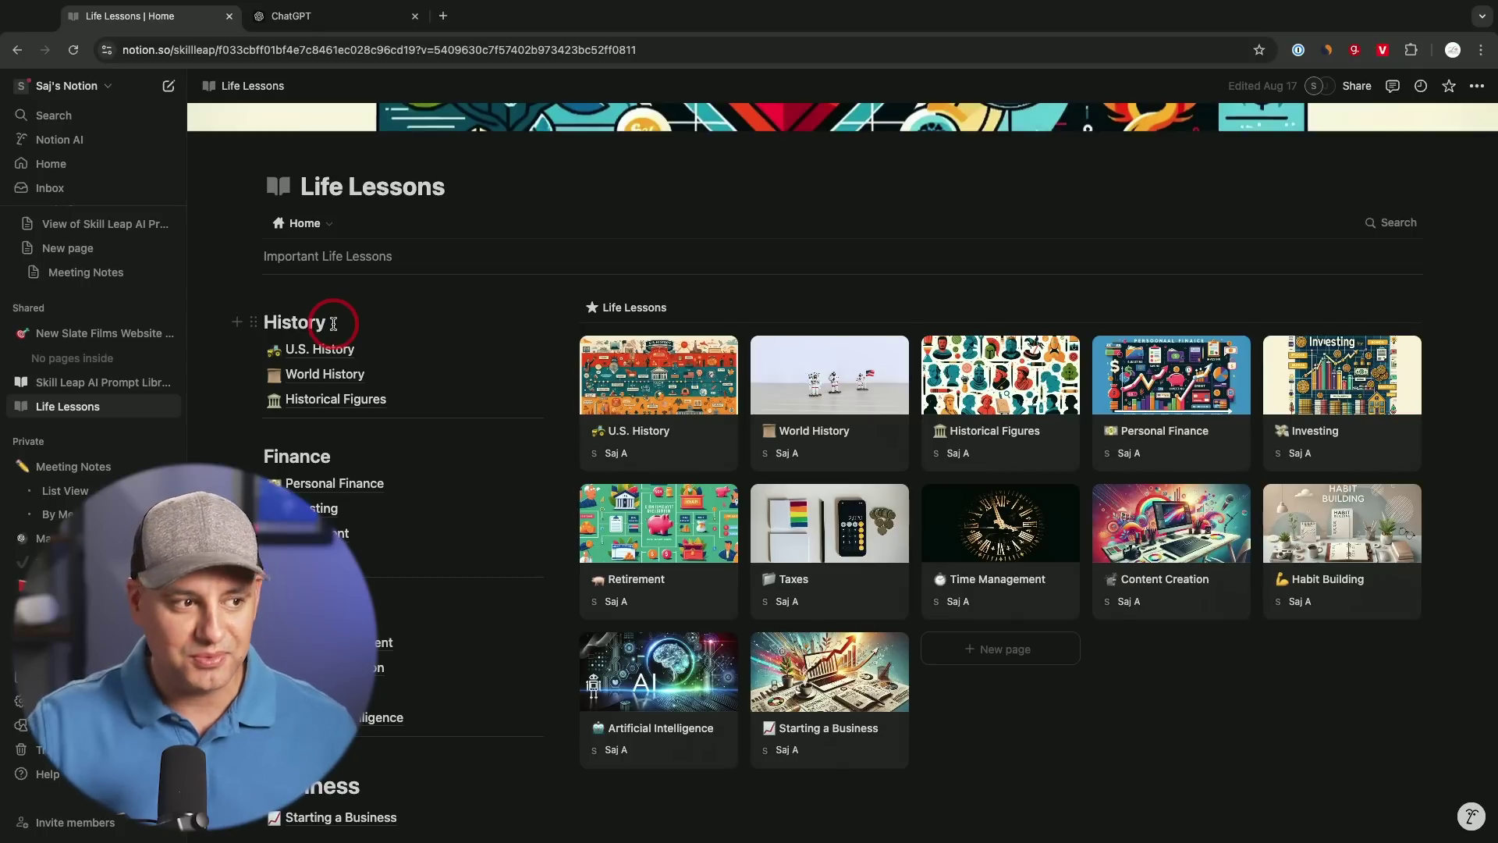
mouse_move(318, 349)
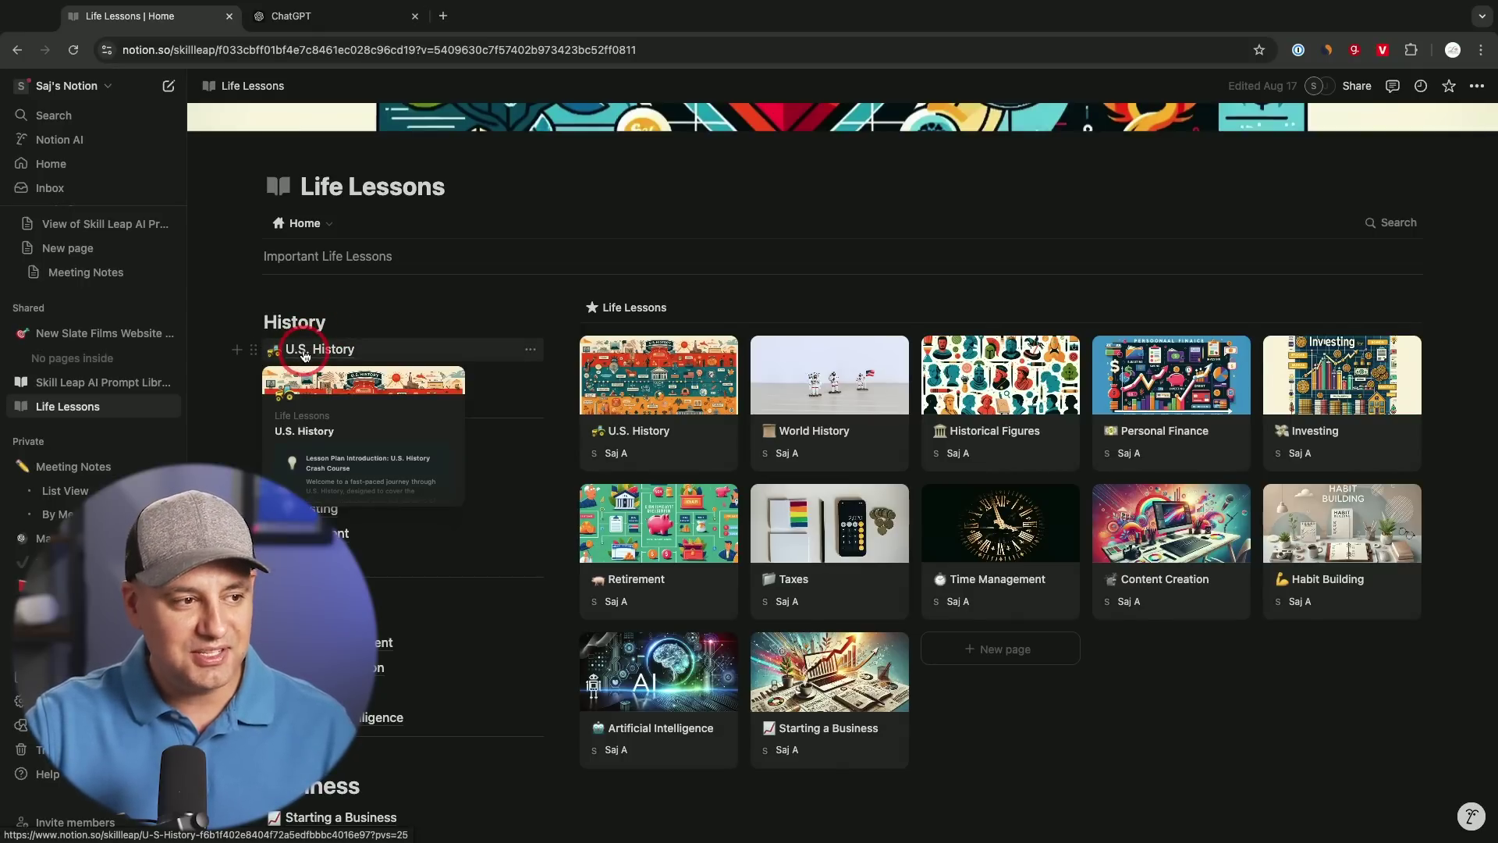
Skim the U.S. History crash course page, then go back to Life Lessons.
click(304, 353)
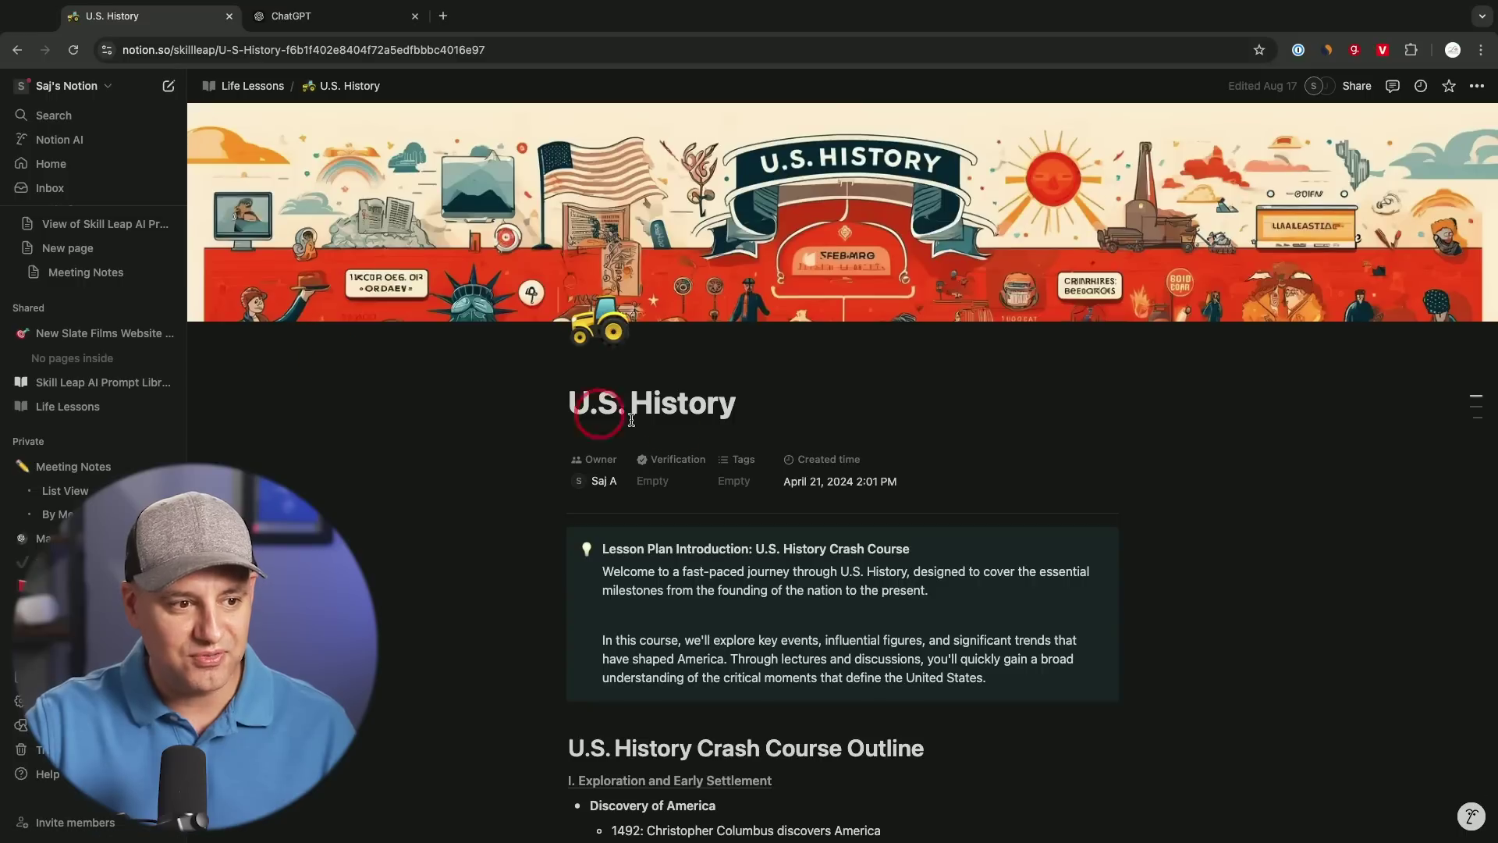
scroll(656, 428, down, 2)
scroll(718, 448, down, 3)
scroll(725, 455, down, 2)
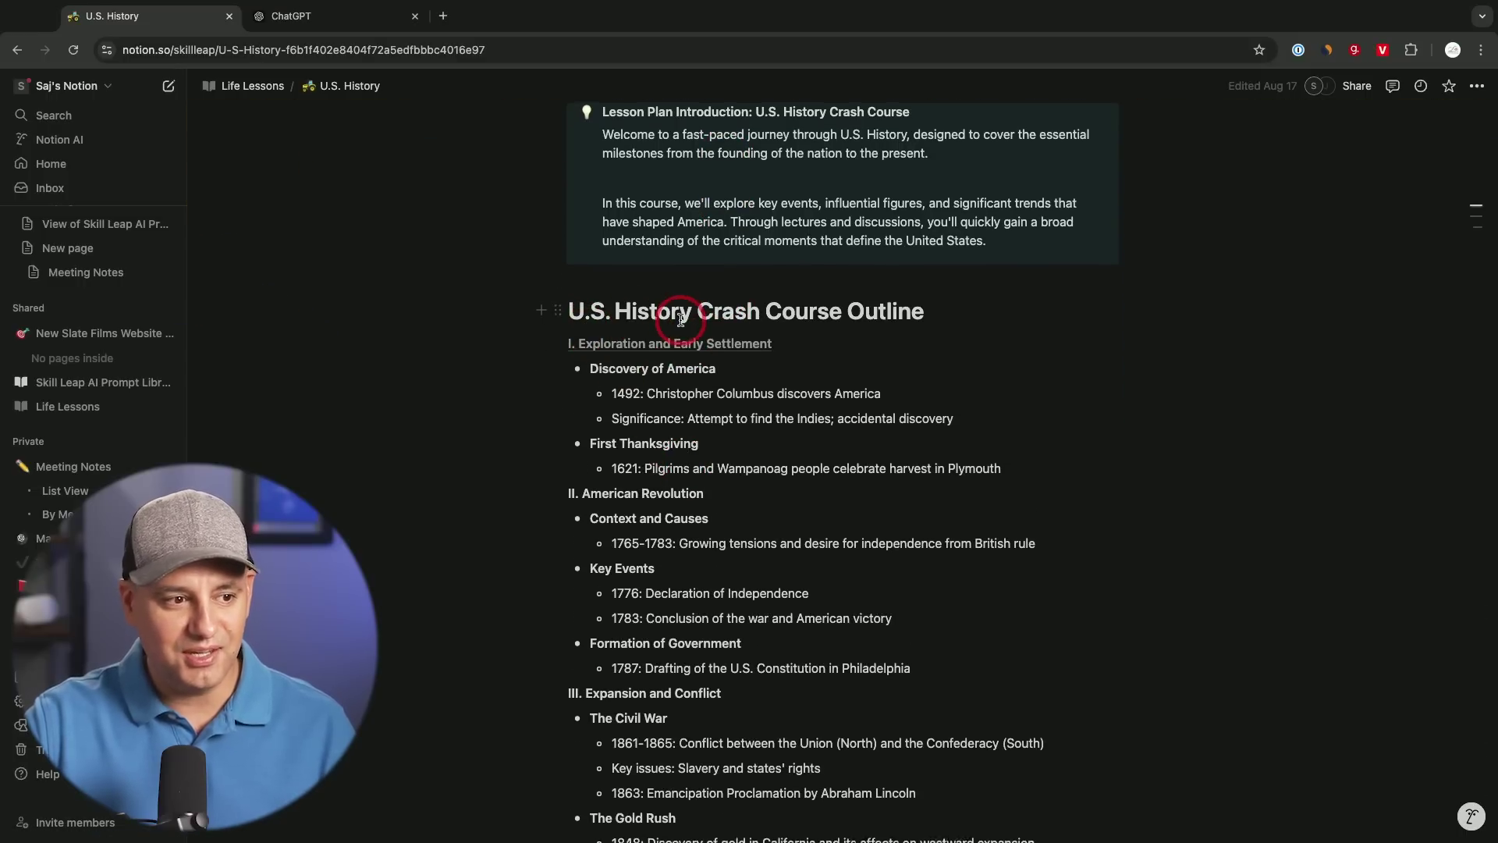
scroll(668, 308, down, 1)
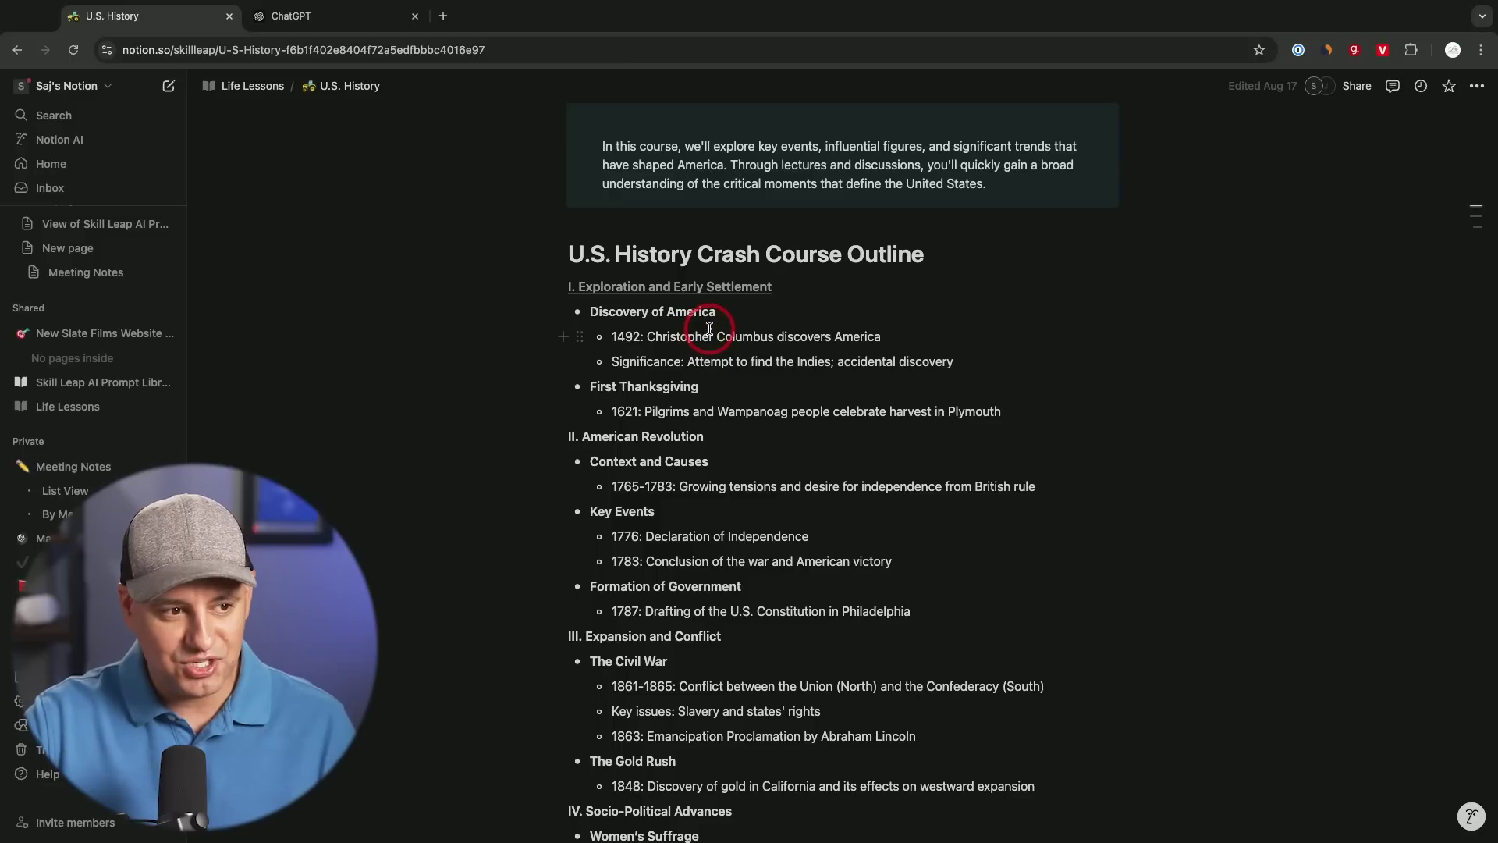
scroll(833, 329, down, 1)
scroll(833, 329, down, 1)
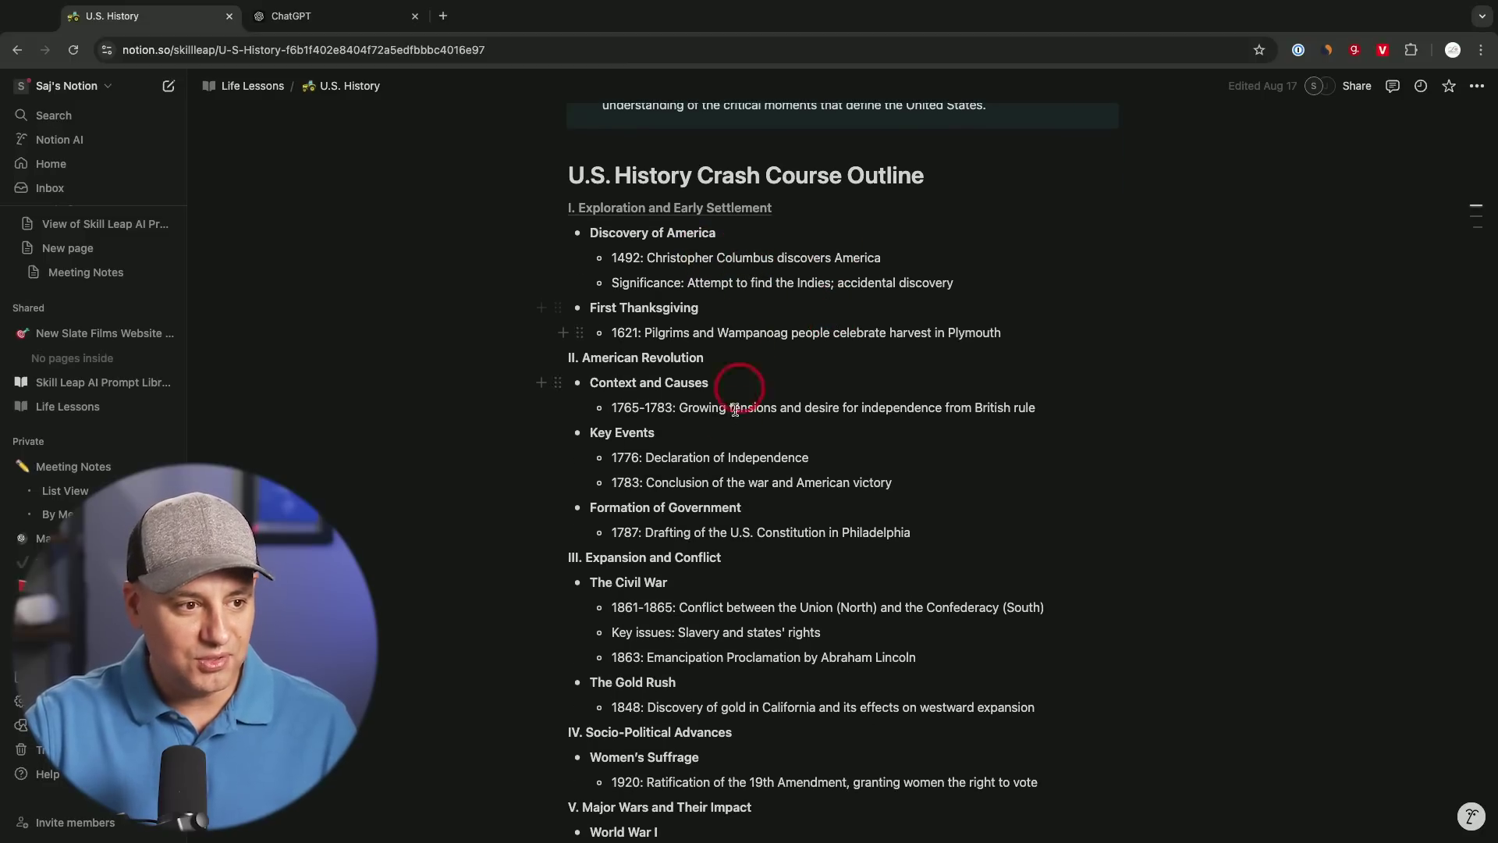
scroll(722, 457, down, 4)
scroll(731, 459, down, 3)
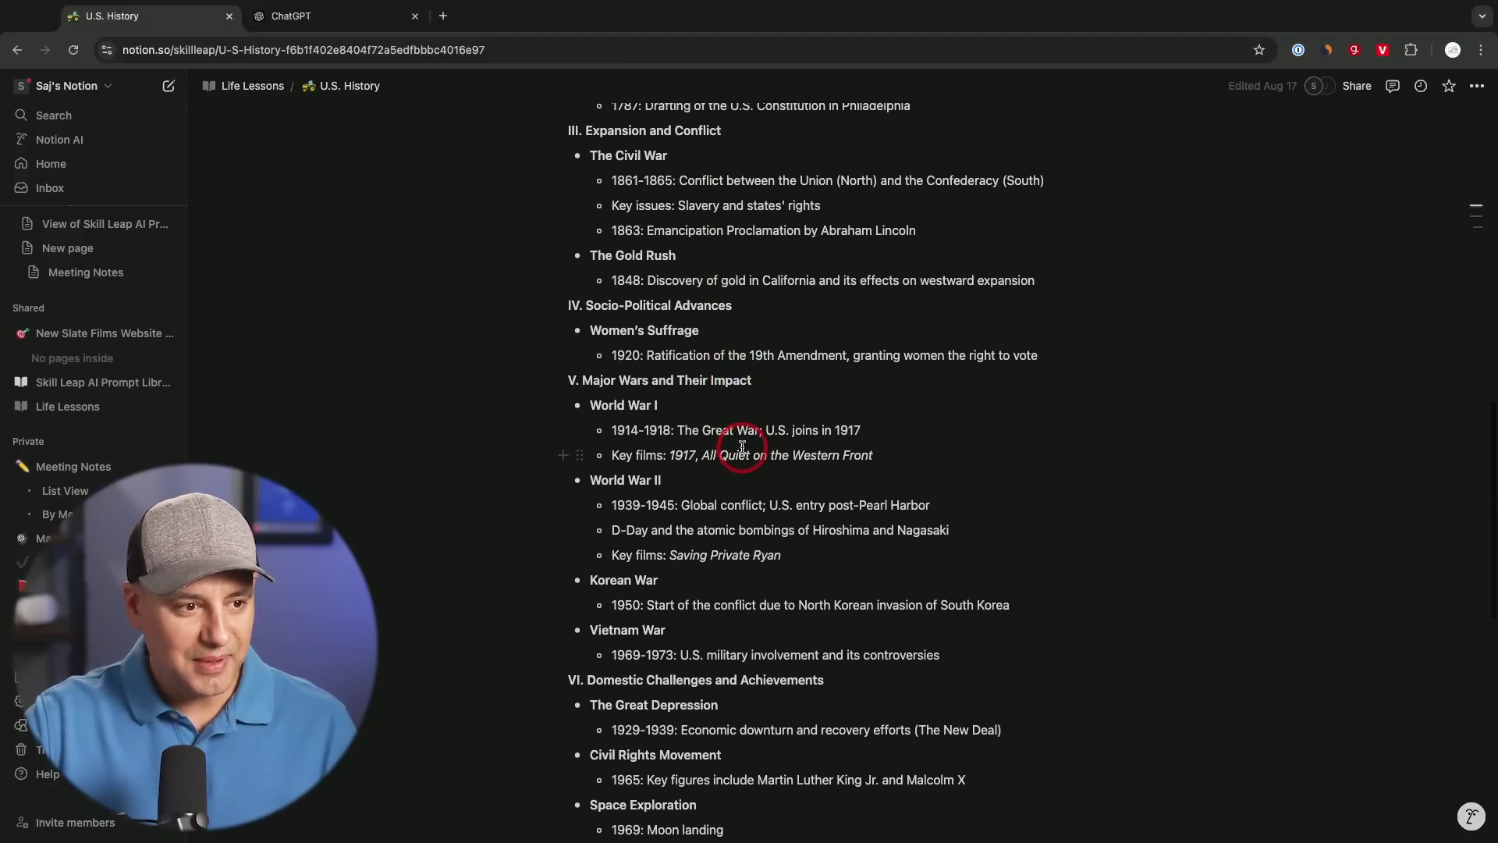
scroll(742, 446, down, 2)
scroll(743, 446, down, 3)
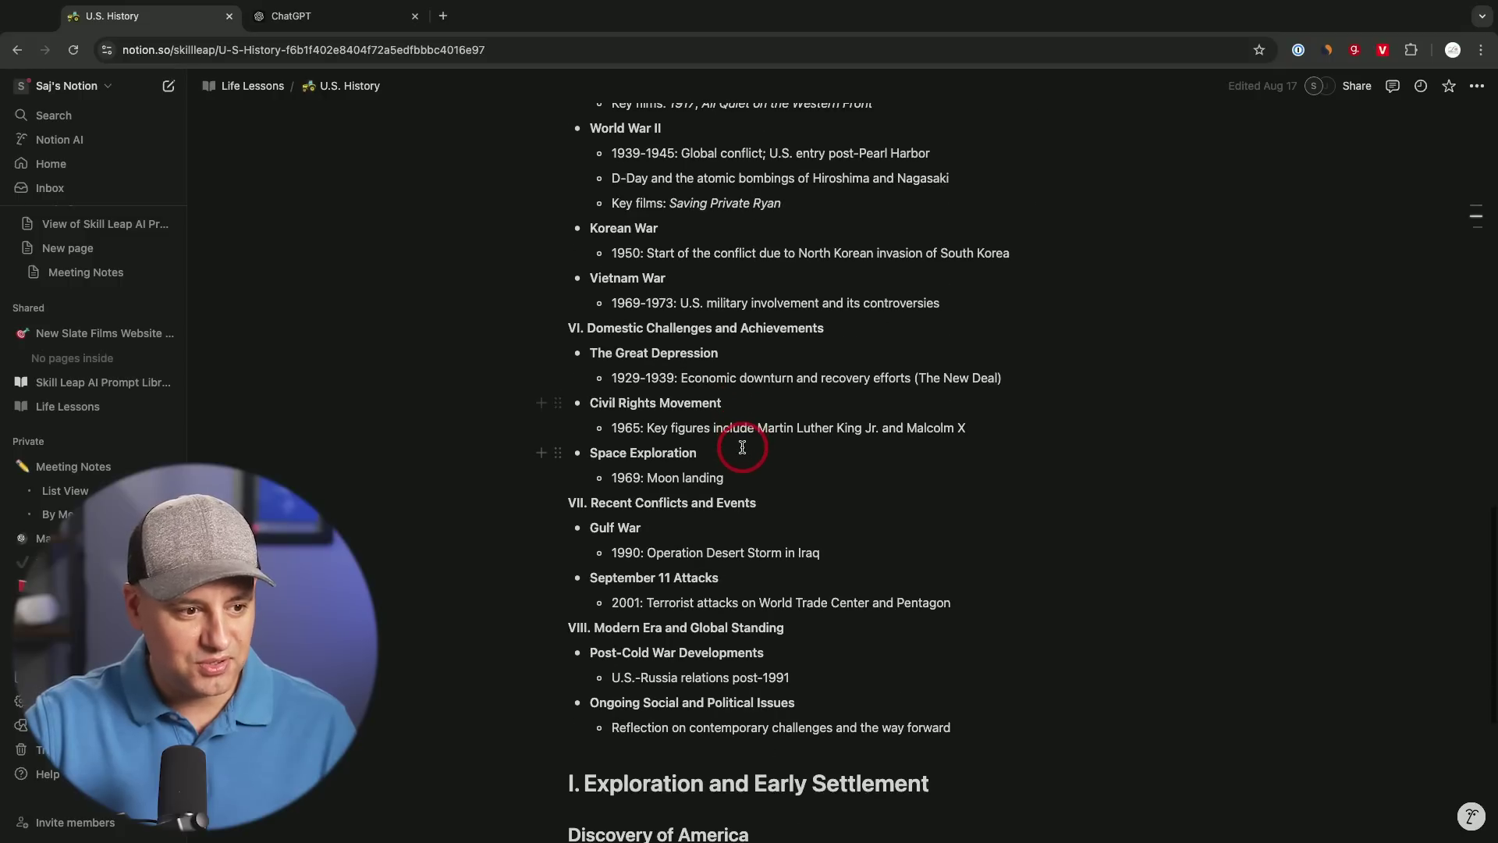
scroll(702, 603, up, 1)
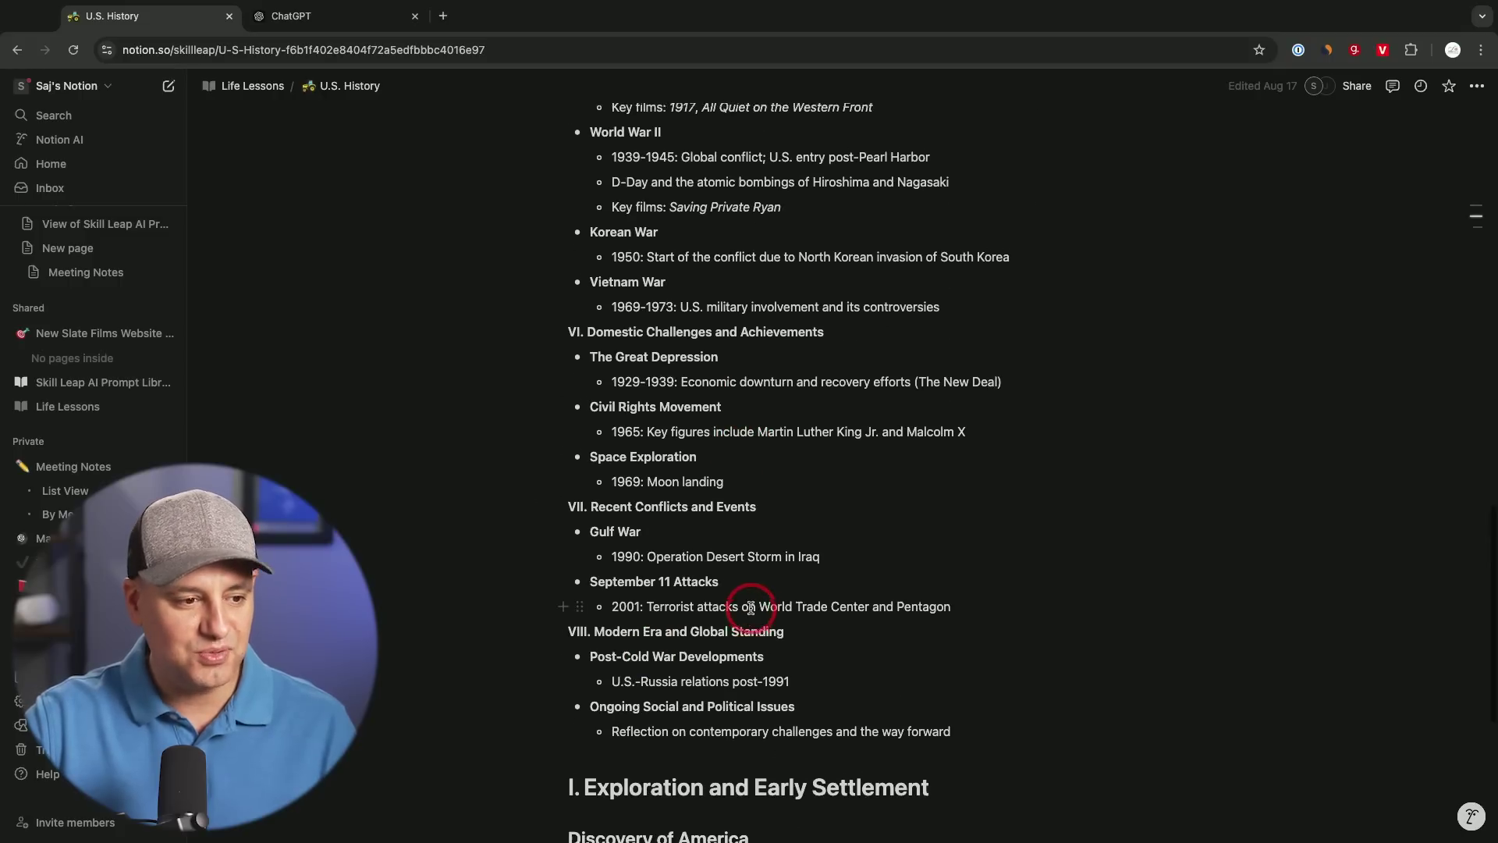
scroll(680, 632, up, 1)
scroll(703, 661, up, 2)
scroll(738, 650, up, 5)
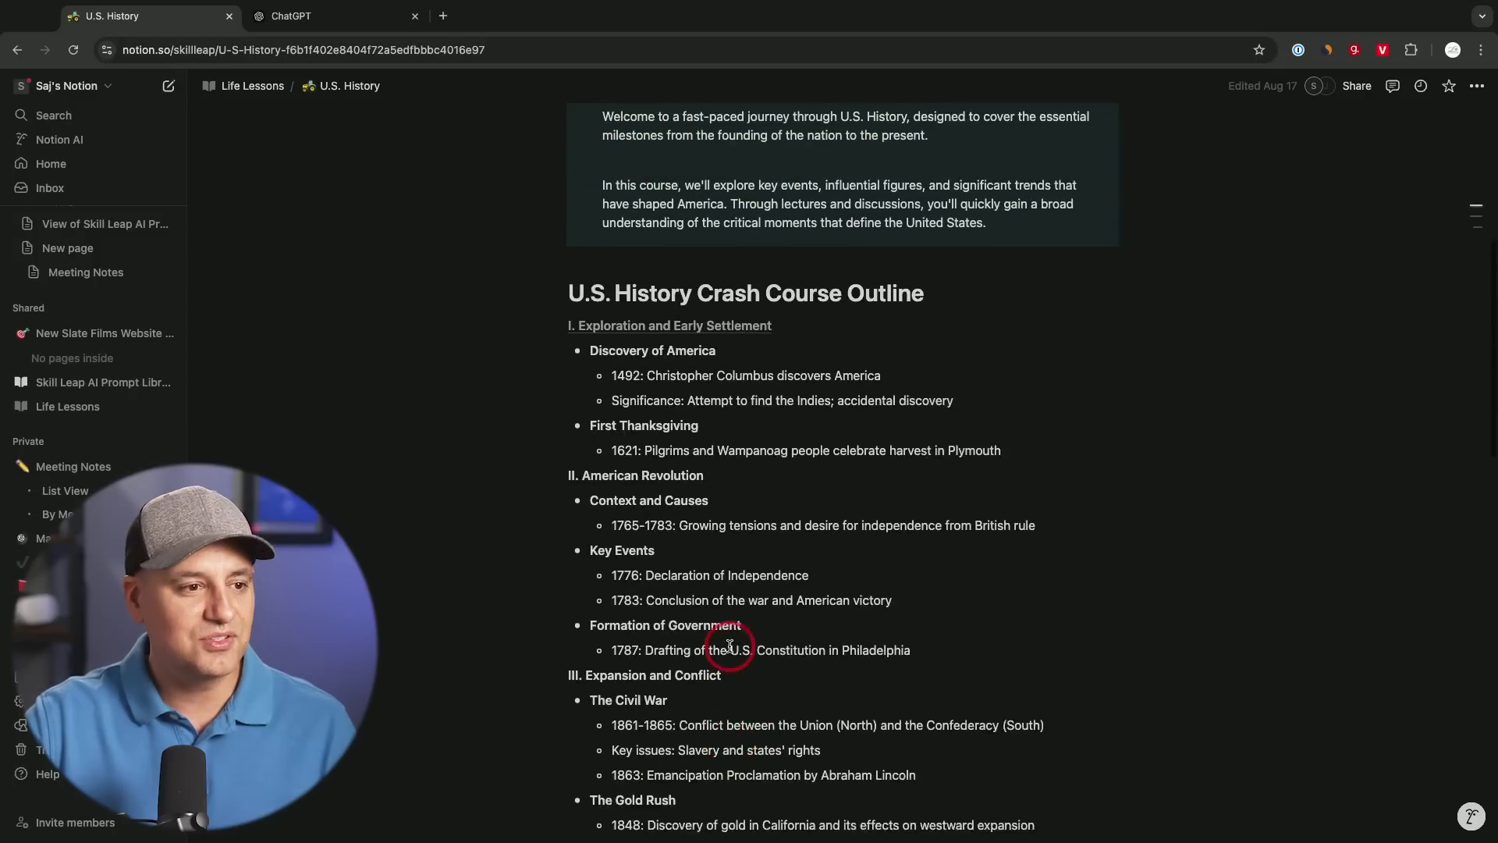
scroll(735, 644, up, 3)
scroll(726, 645, up, 2)
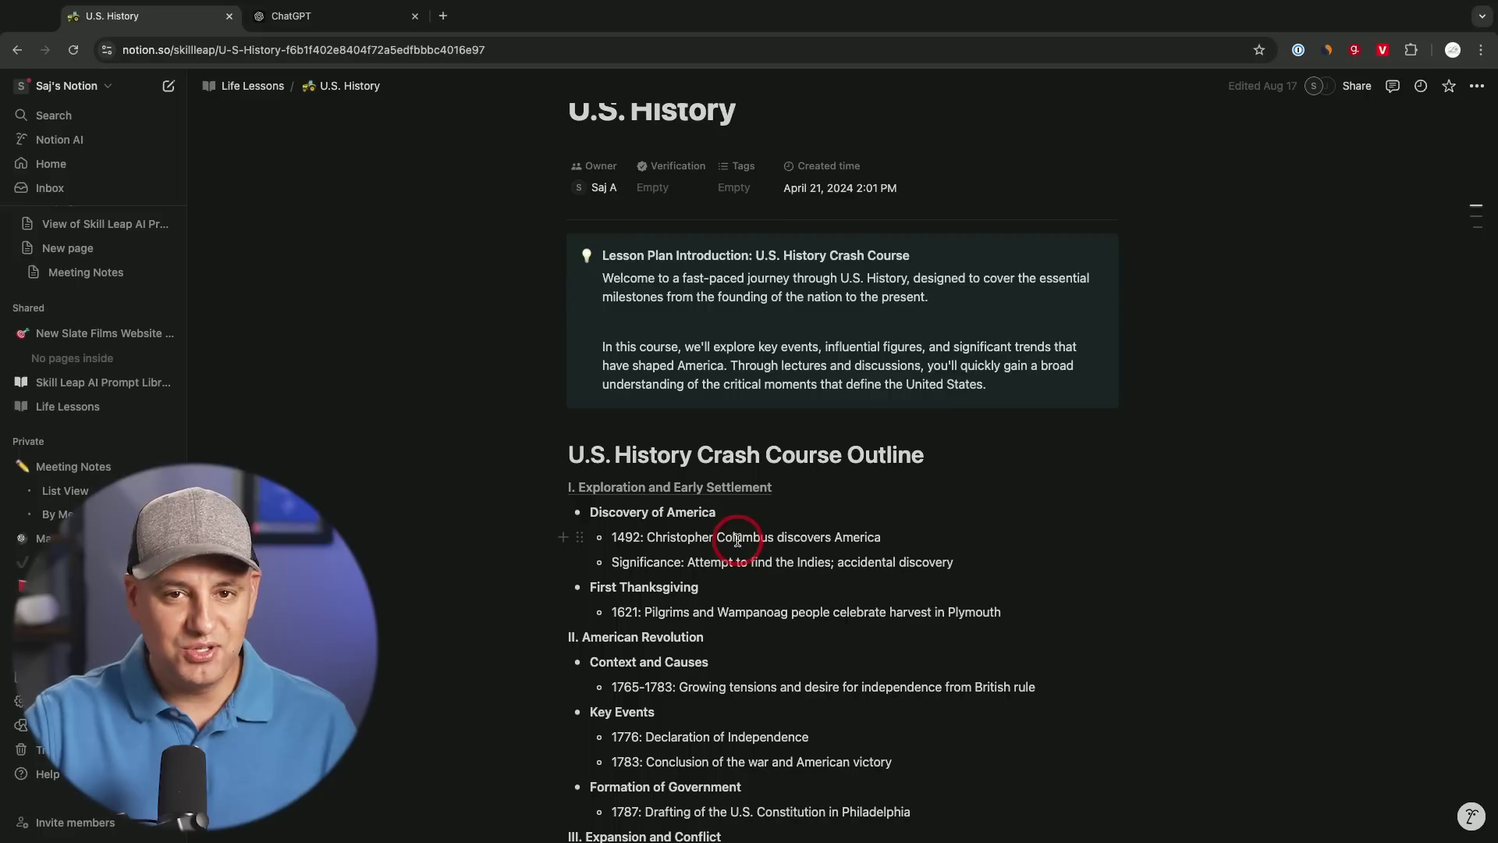
click(16, 55)
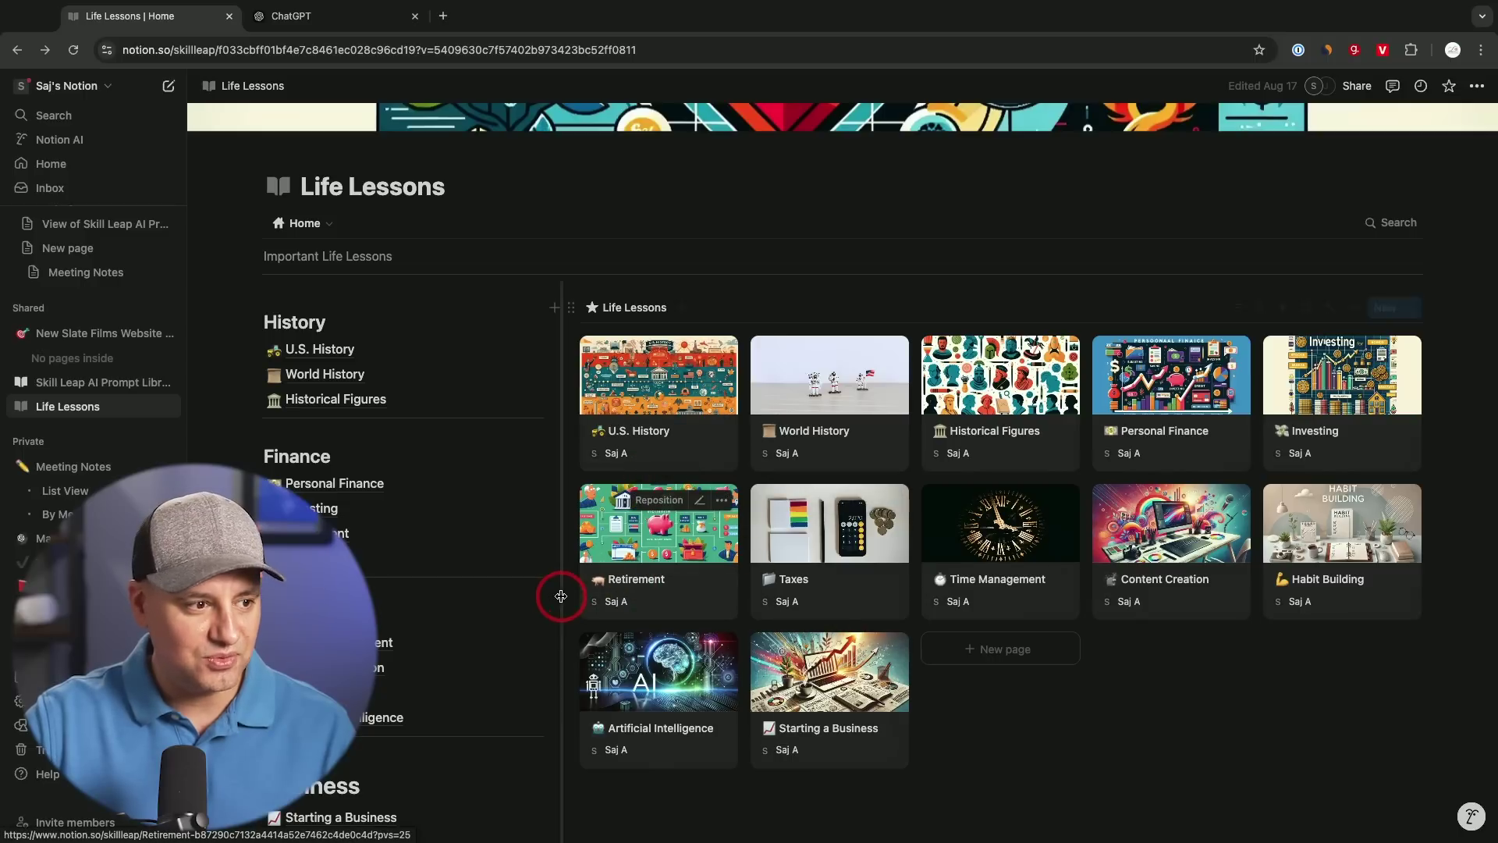
Open Personal Finance and select the two Credit Cards intro paragraphs.
click(316, 486)
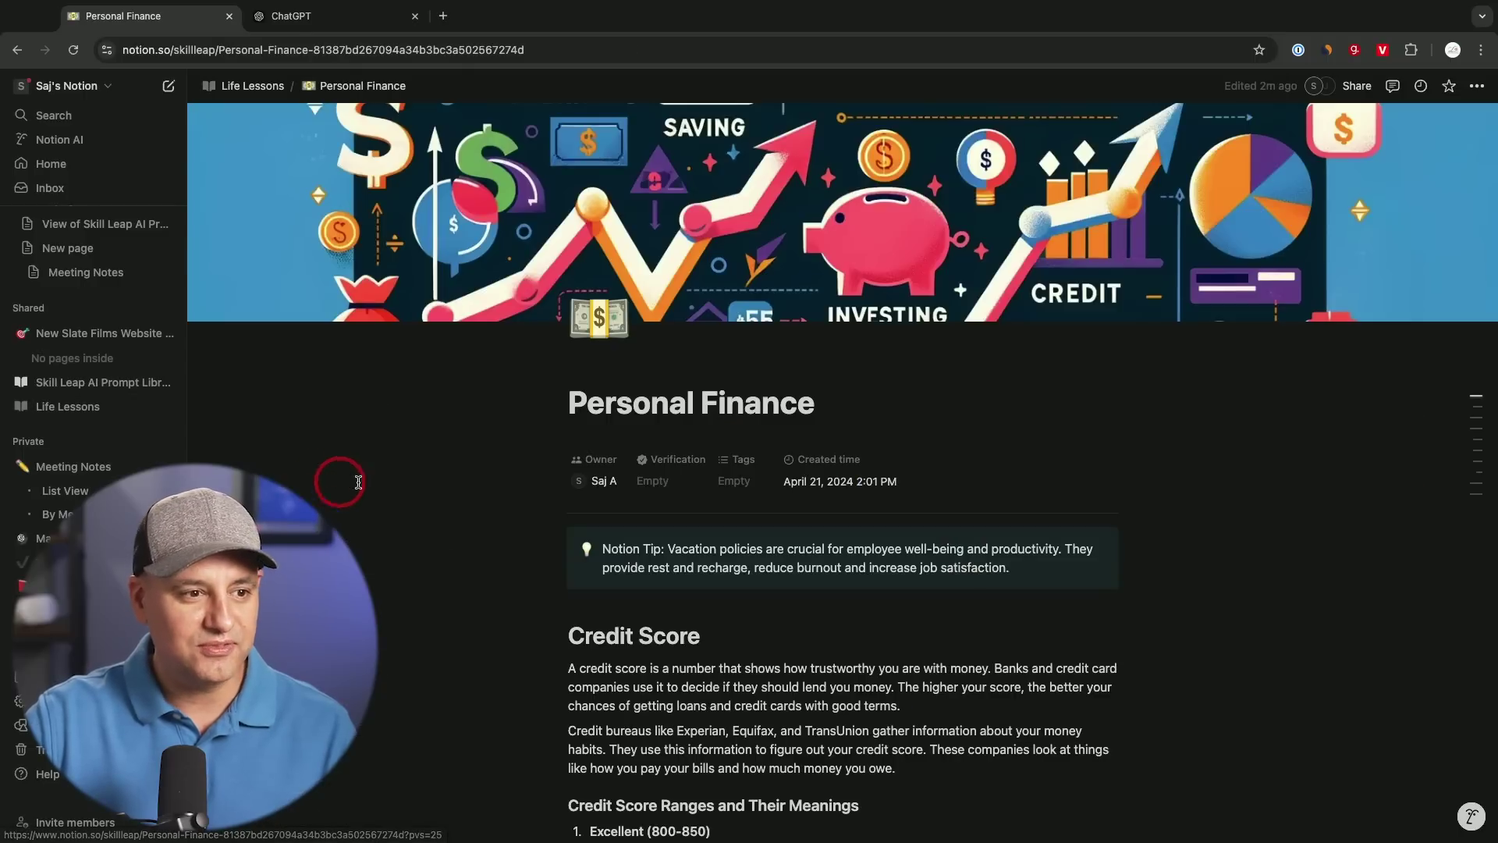
scroll(716, 489, down, 5)
scroll(716, 489, down, 2)
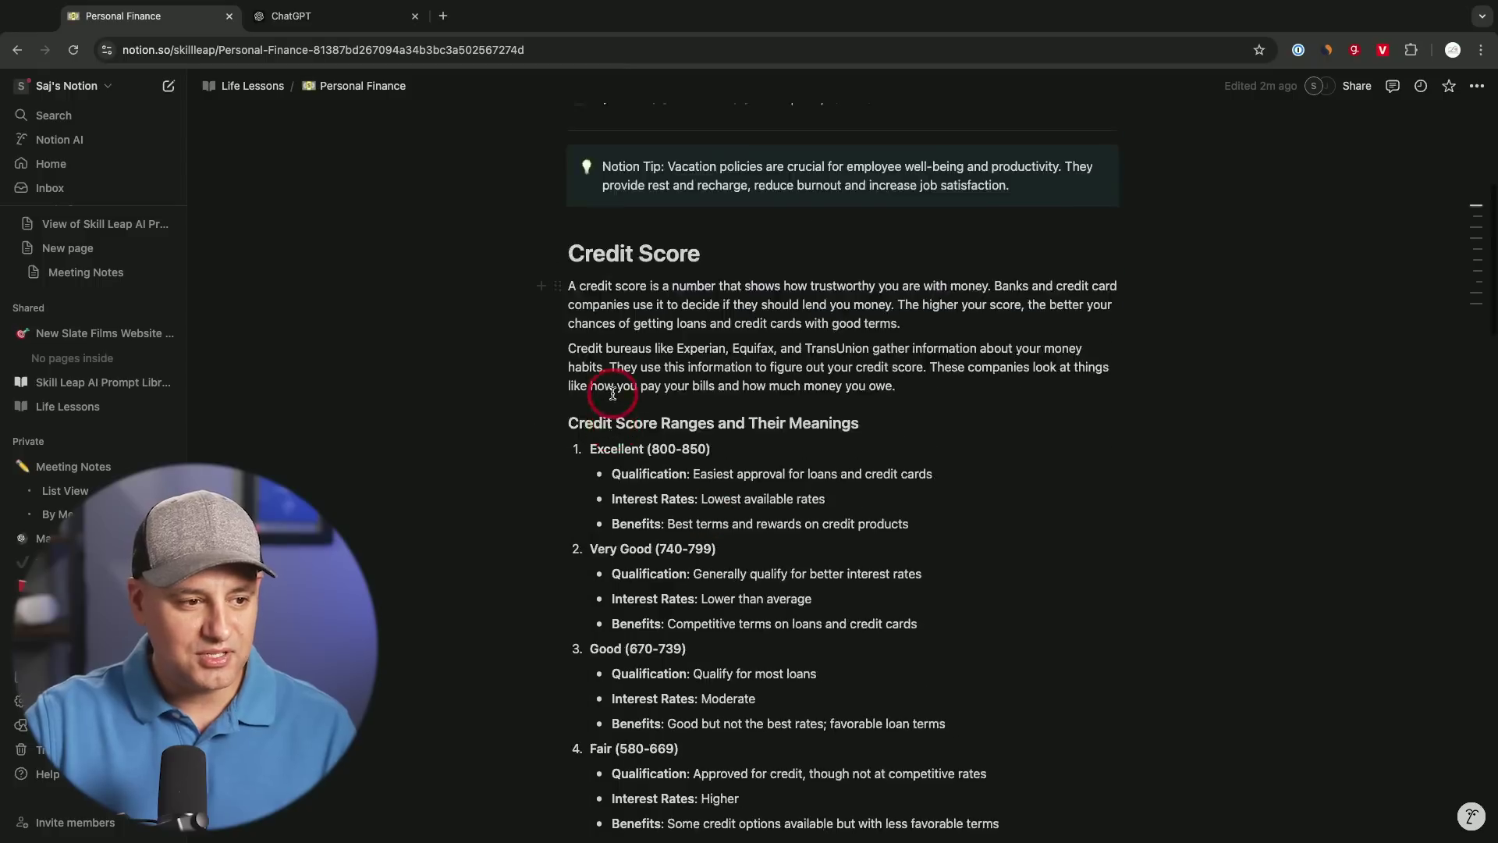
scroll(598, 381, down, 5)
scroll(608, 391, down, 4)
scroll(612, 394, down, 1)
scroll(613, 394, down, 2)
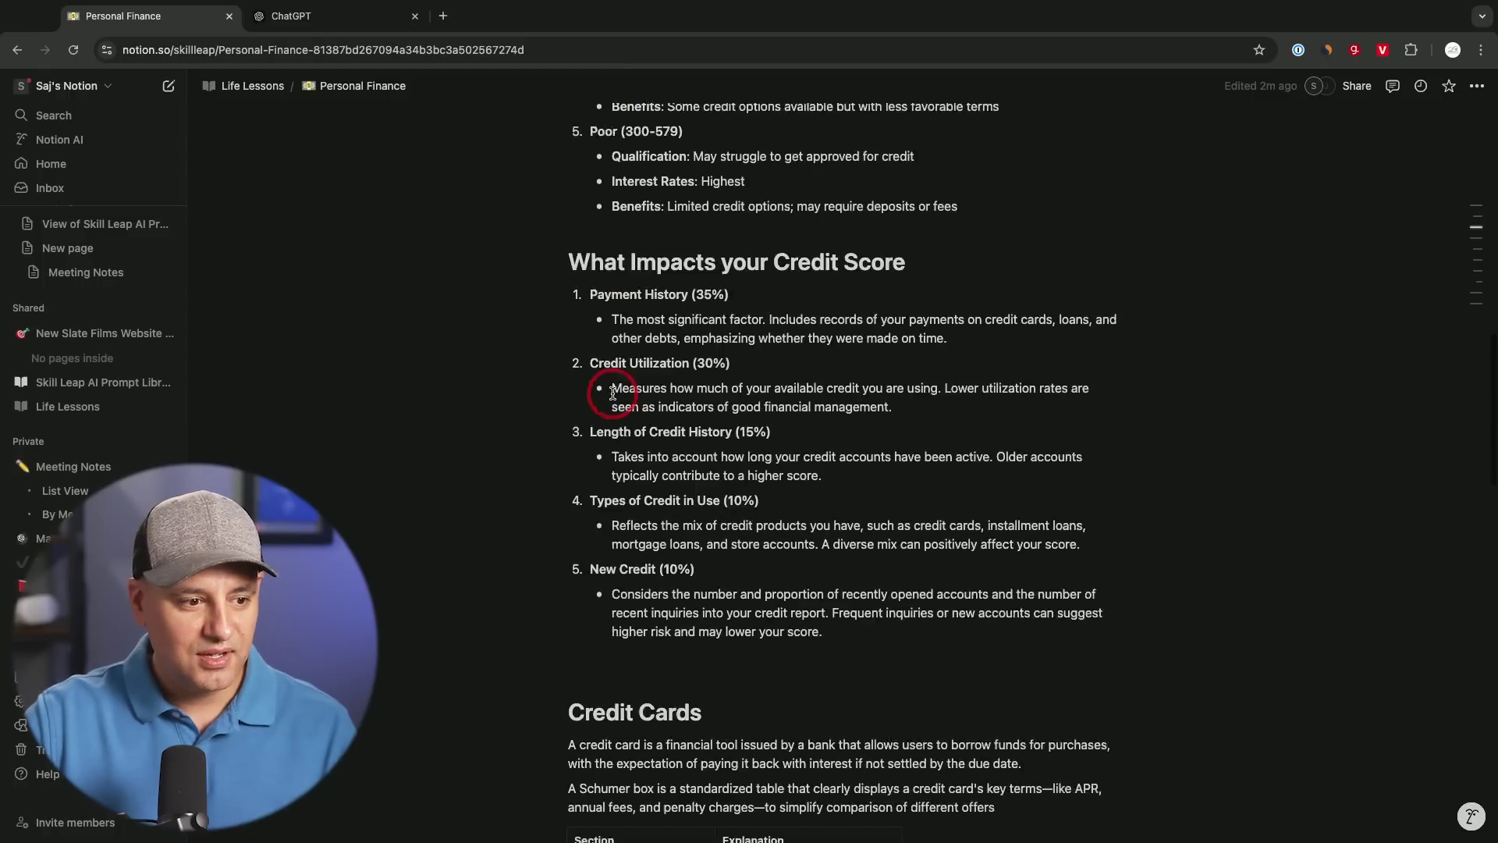
scroll(612, 394, down, 4)
scroll(613, 394, down, 3)
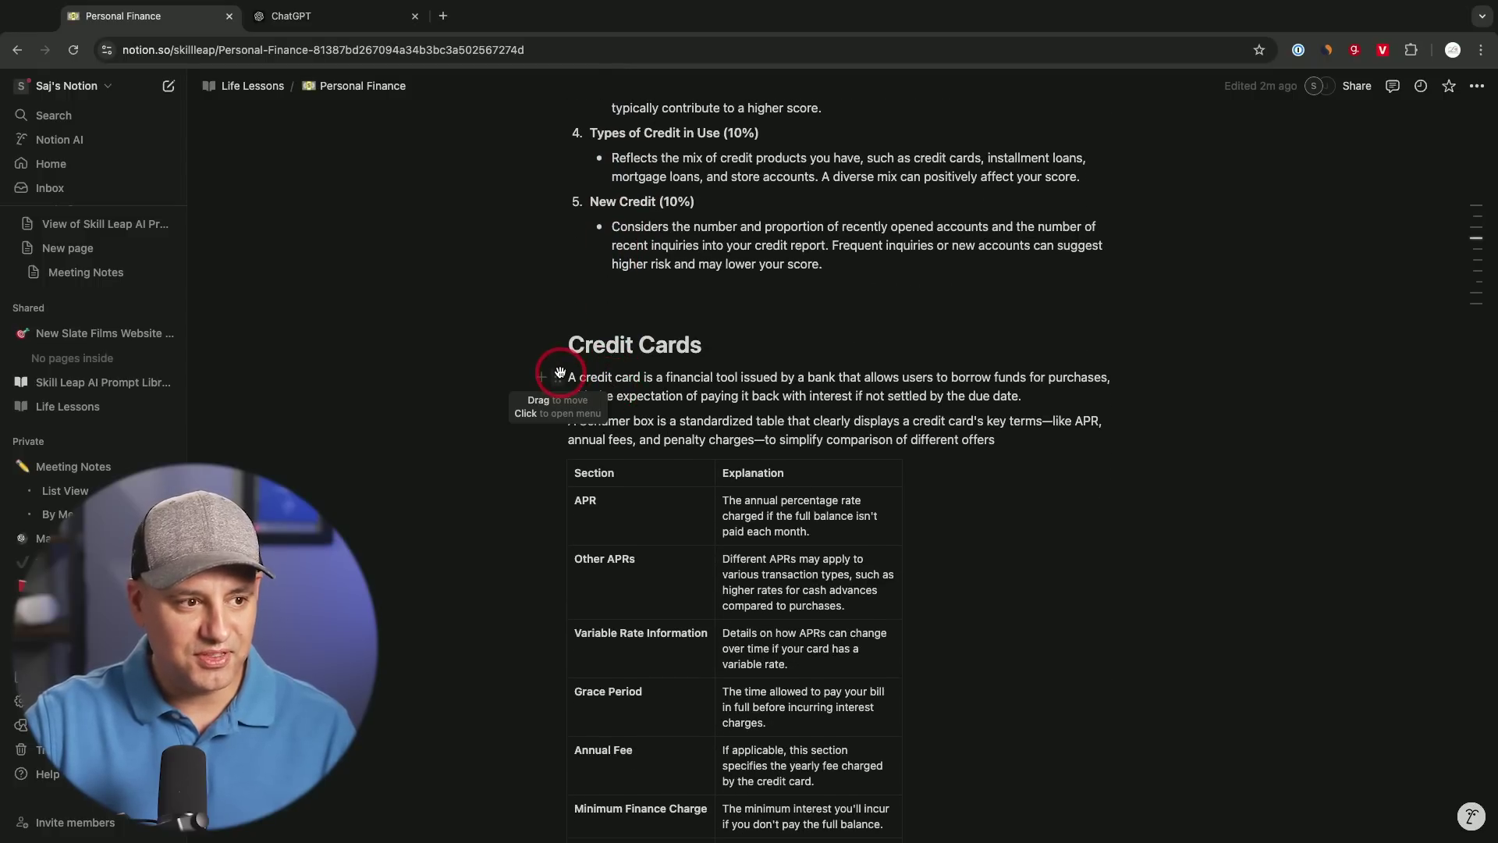
mouse_move(567, 377)
mouse_down()
mouse_move(902, 446)
mouse_move(1037, 449)
mouse_up()
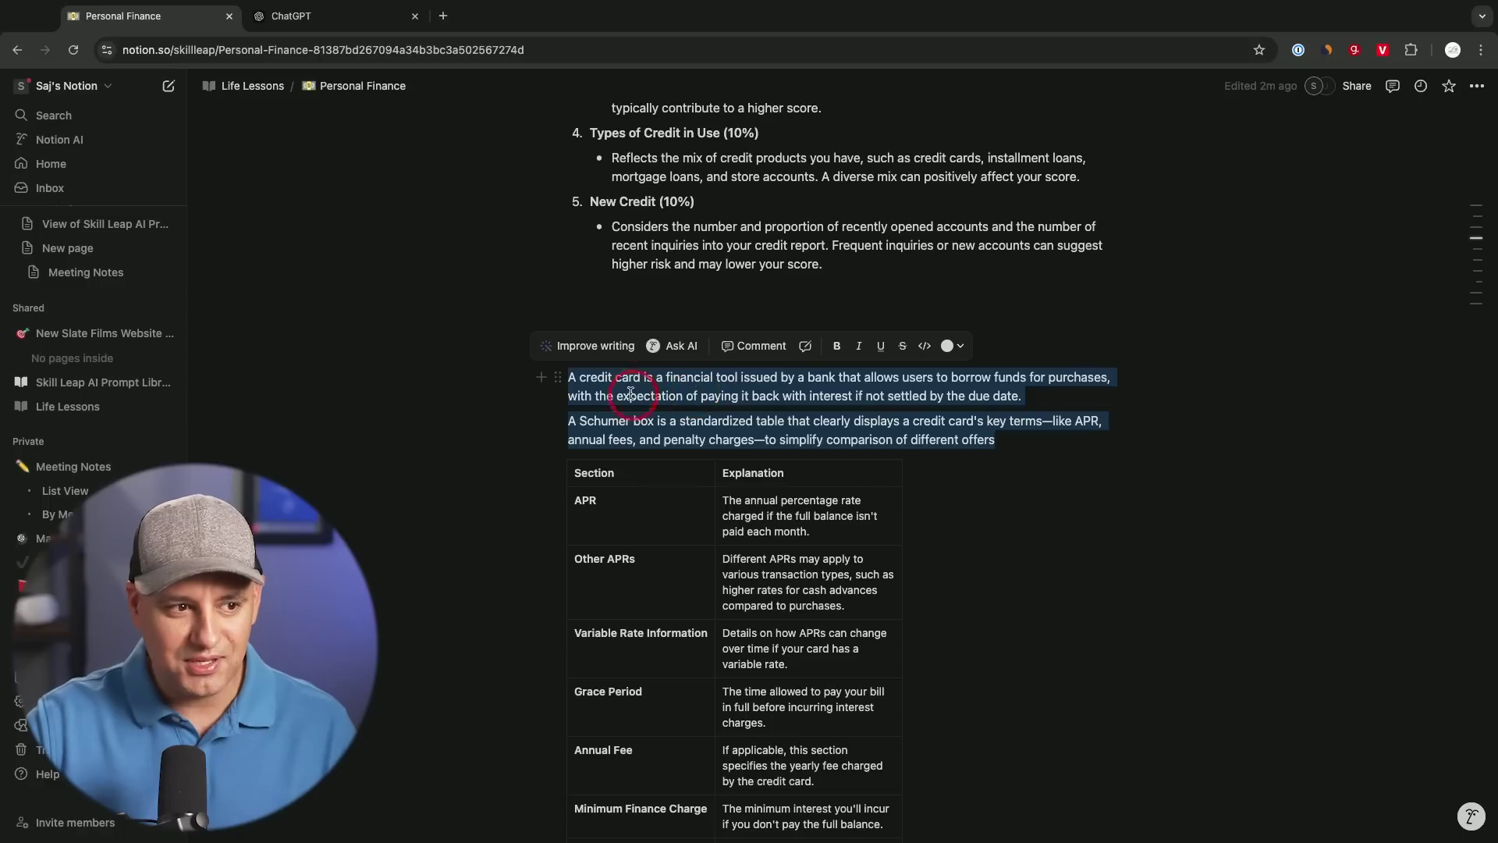
Accept a Friendly-tone AI rewrite of the Credit Cards paragraphs and delete the 'Hey there!' opener.
click(674, 345)
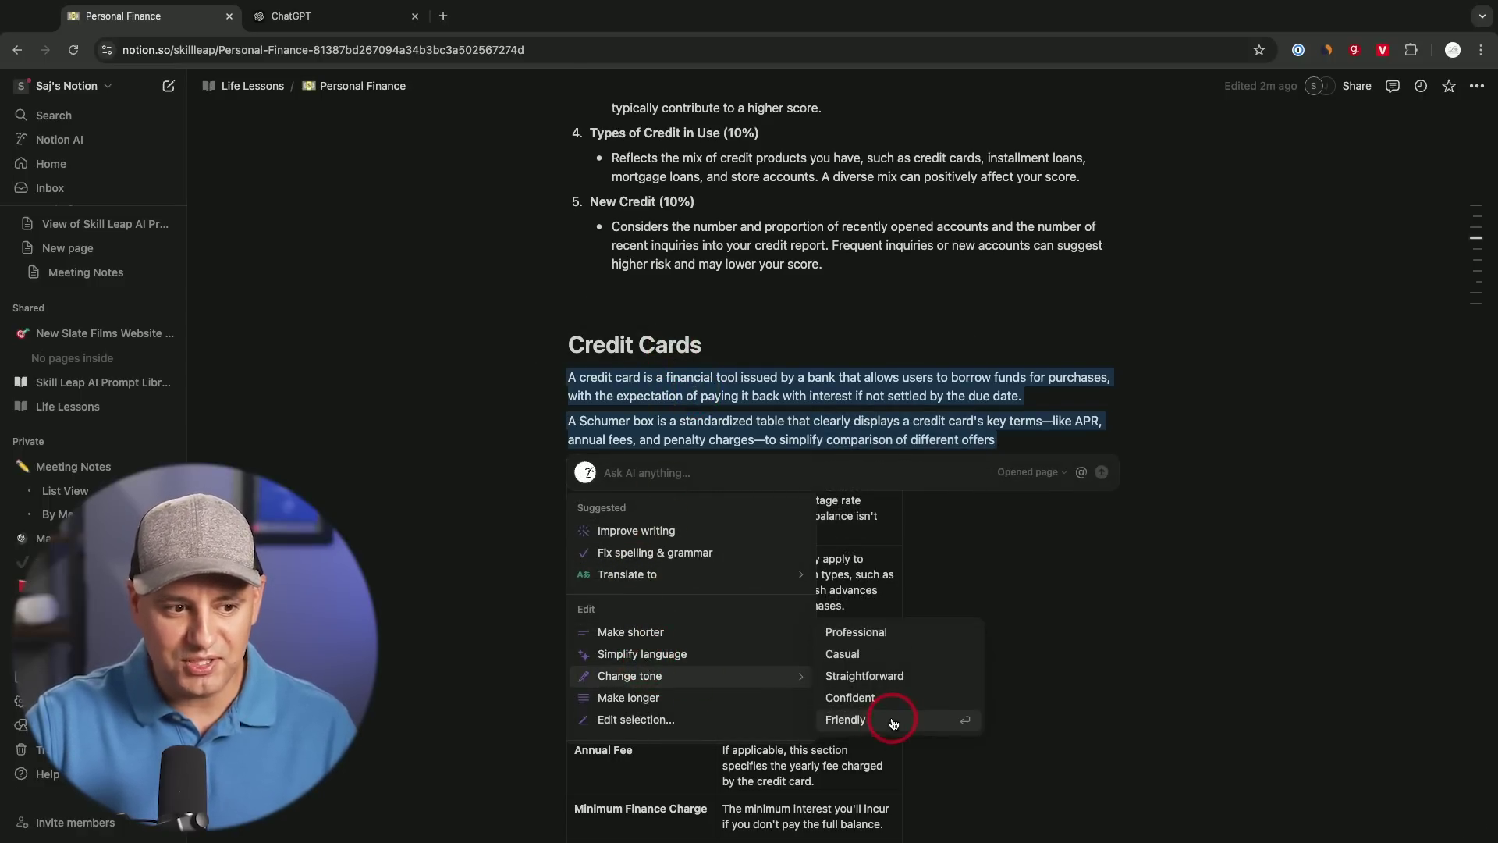
click(885, 716)
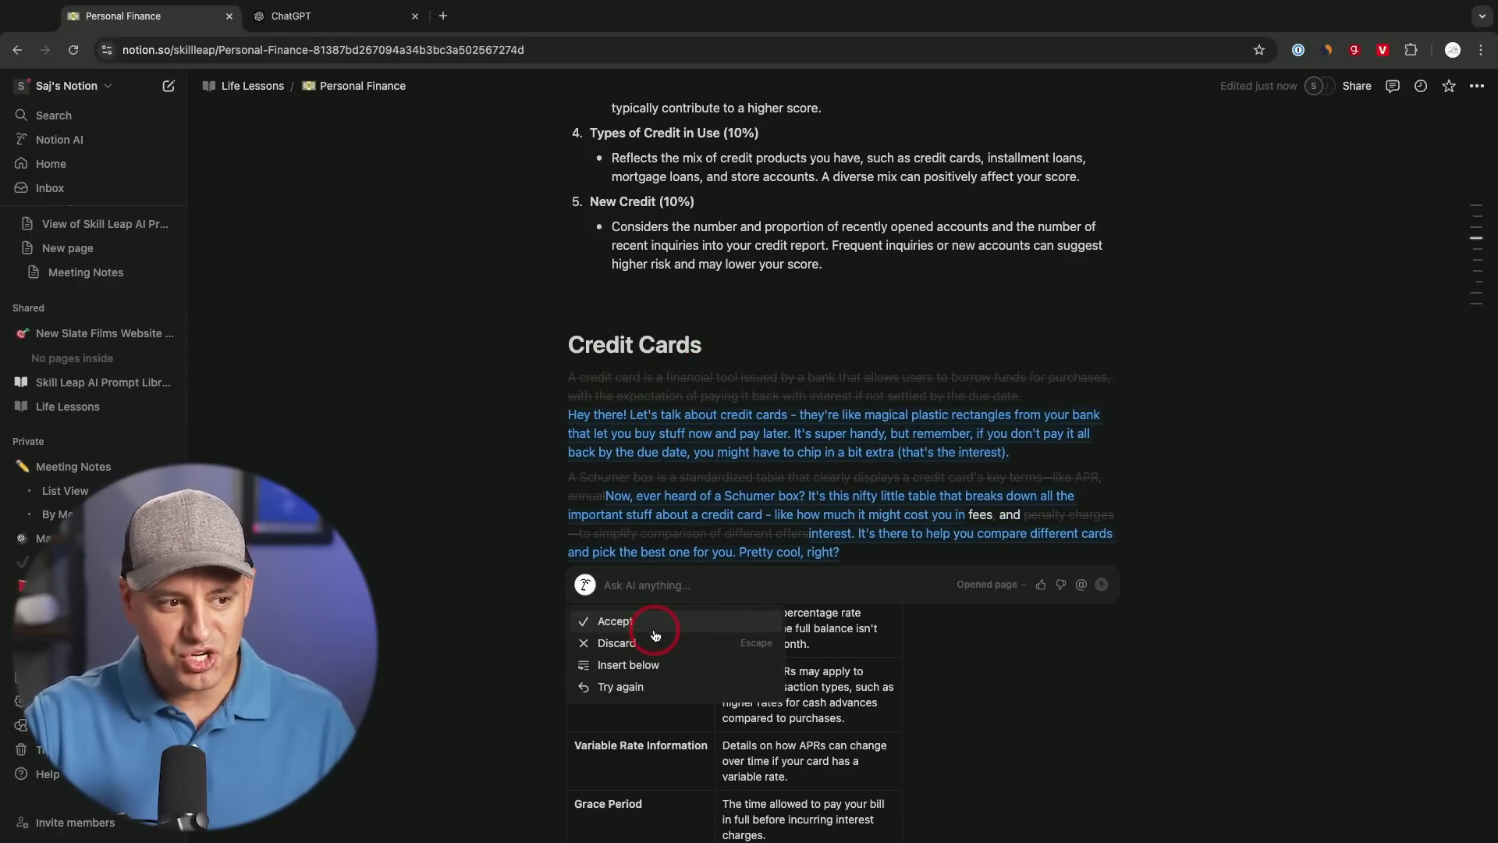
click(617, 624)
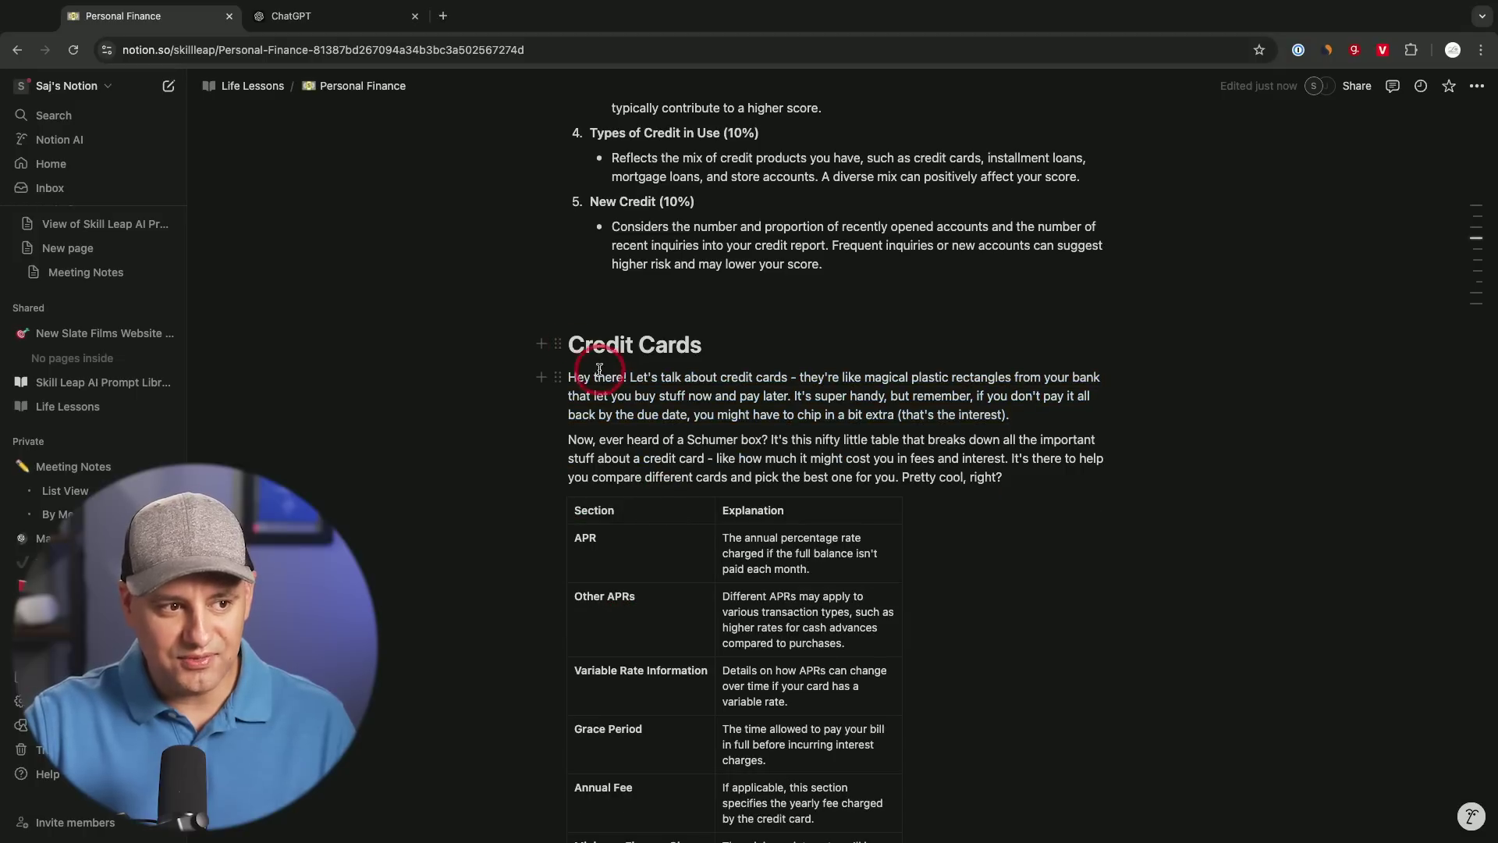
drag(632, 377, 547, 386)
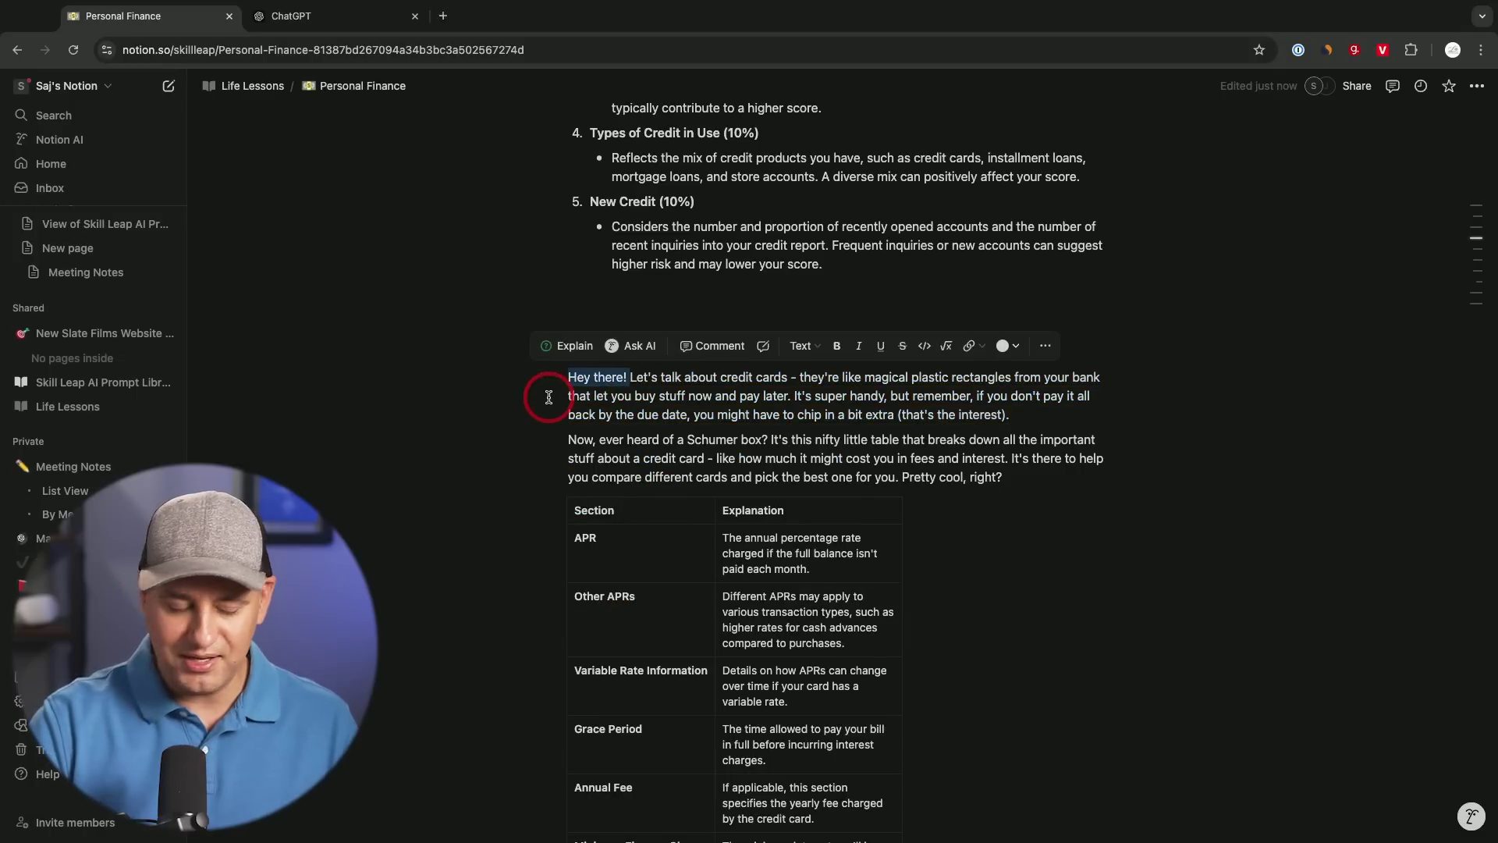
key(BackSpace)
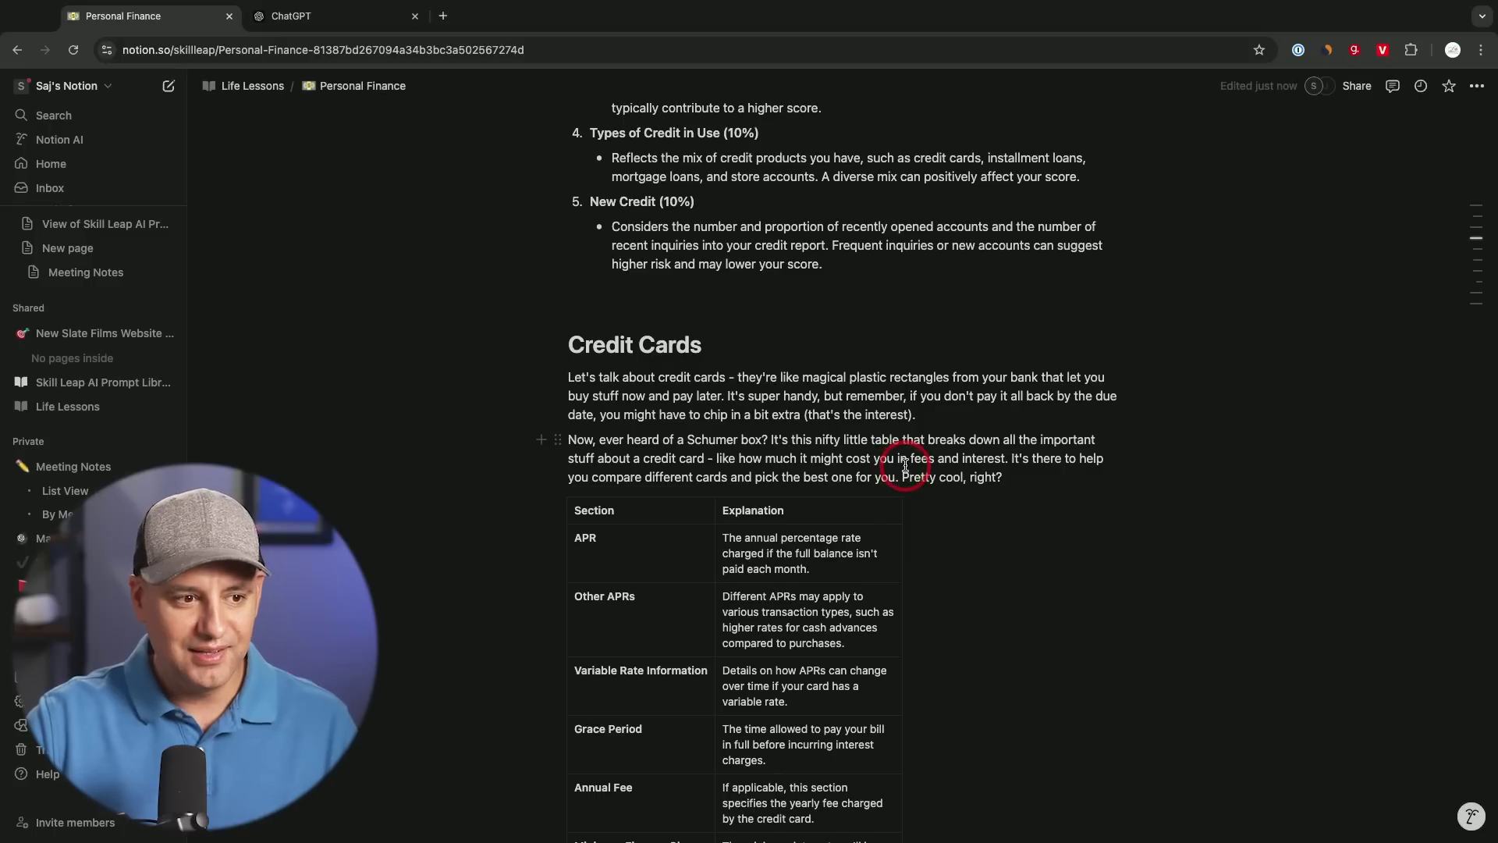
scroll(905, 465, down, 1)
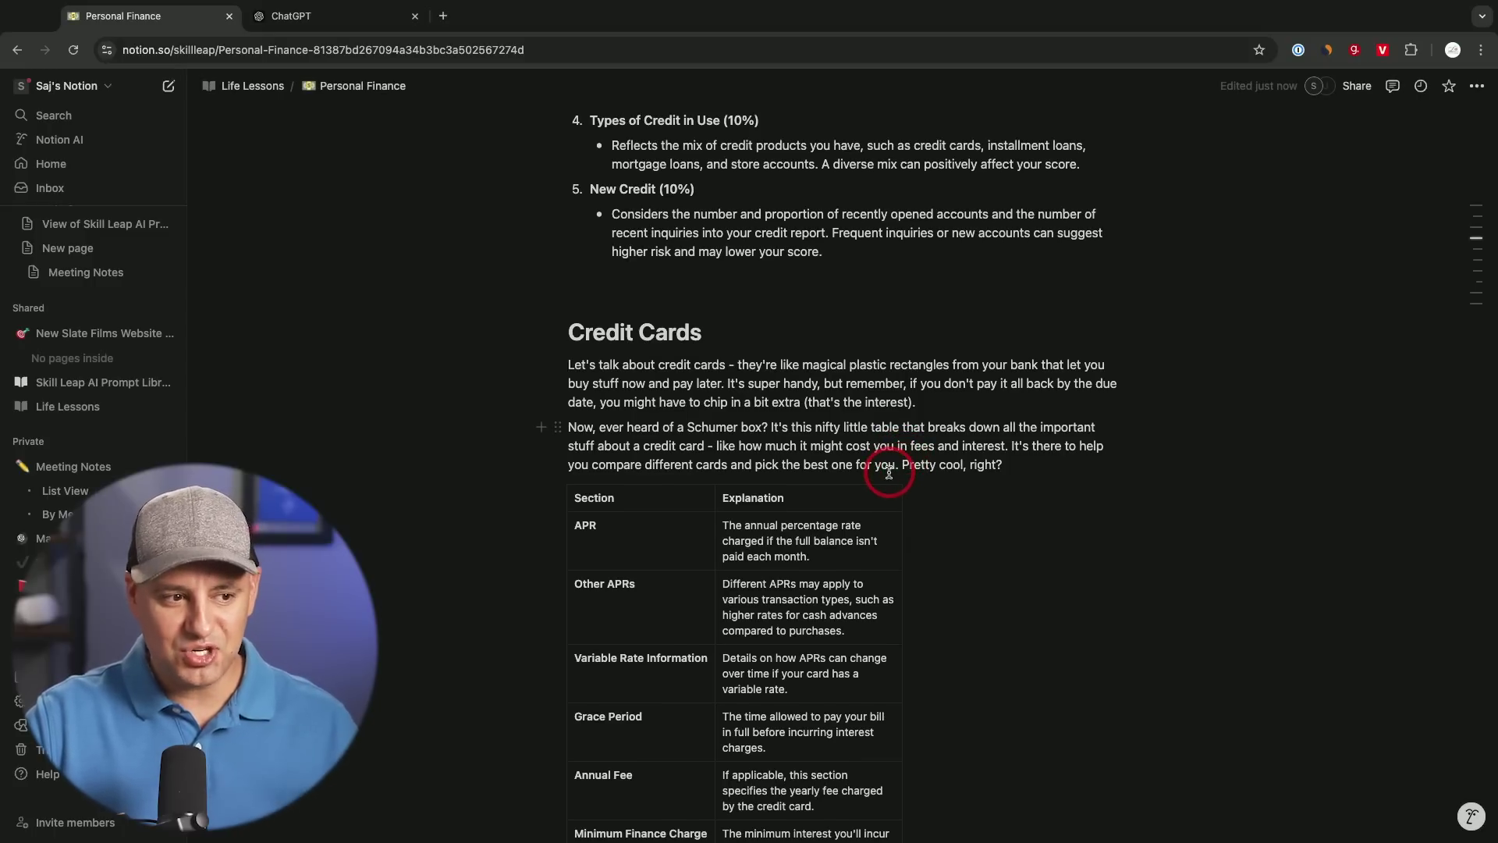